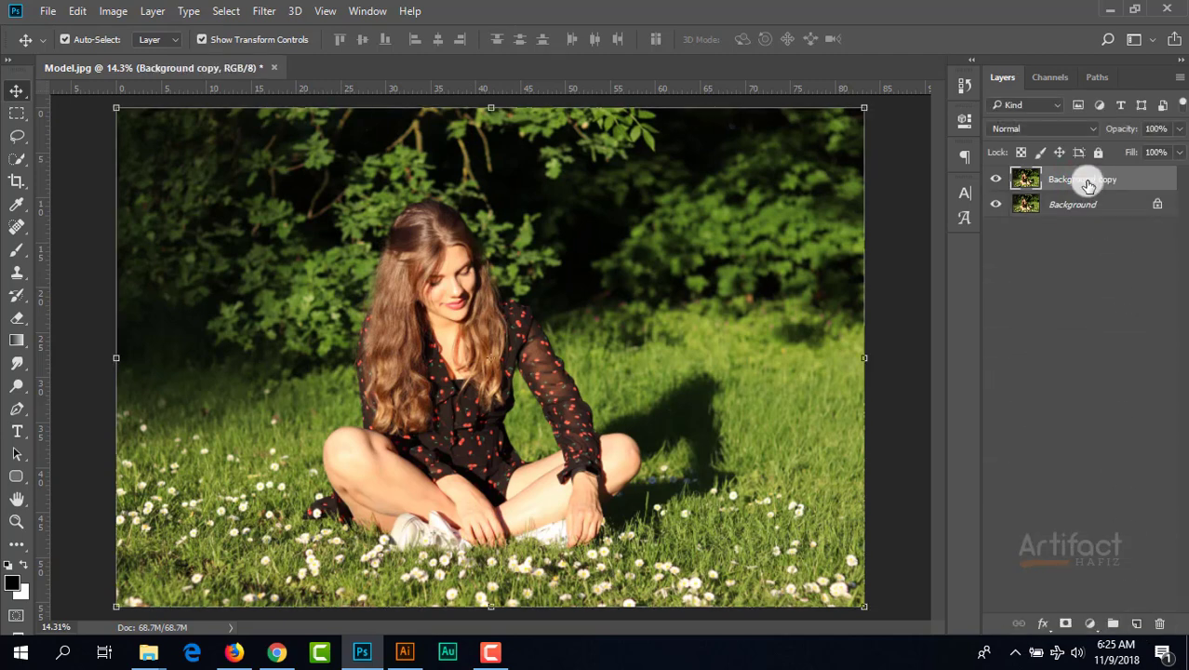
- Start the Camera Raw Filter on the Background copy layer and set Contrast to -13 and Highlights to -28
left_click(1087, 177)
left_click(268, 11)
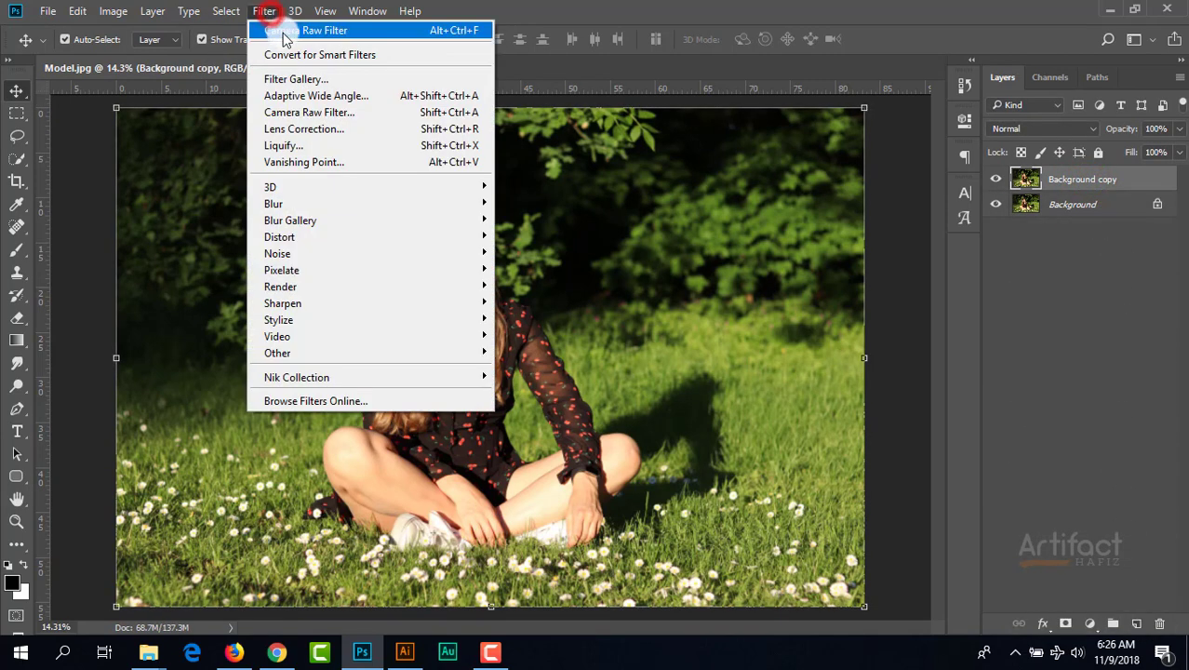
left_click(312, 114)
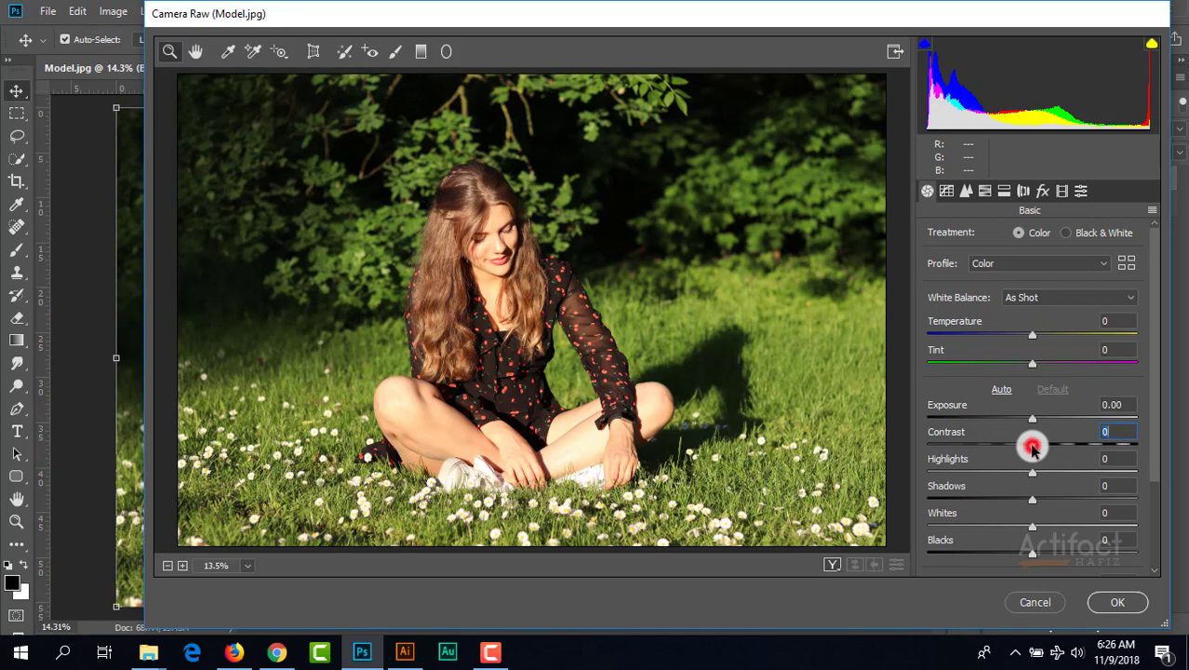
left_click_drag(1032, 448, 1005, 482)
left_click(1032, 474)
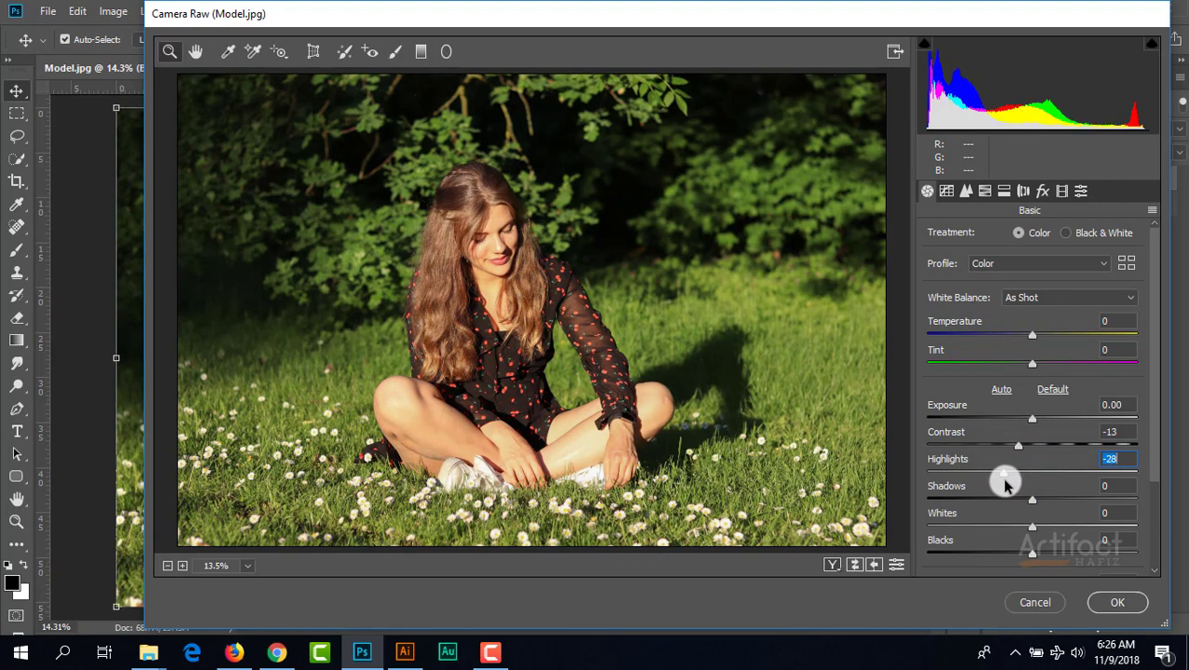
- Set Clarity to +6 and Vibrance to +6, and apply the Camera Raw adjustments
scroll(1008, 523, "down", 3)
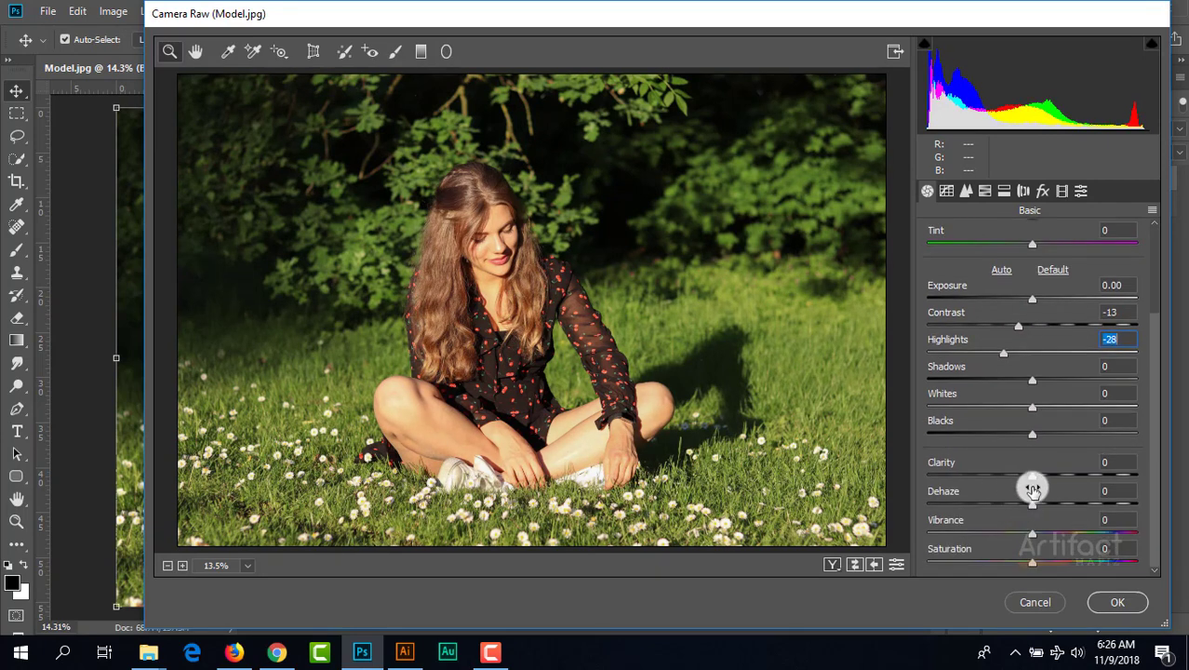
left_click_drag(1031, 480, 1036, 490)
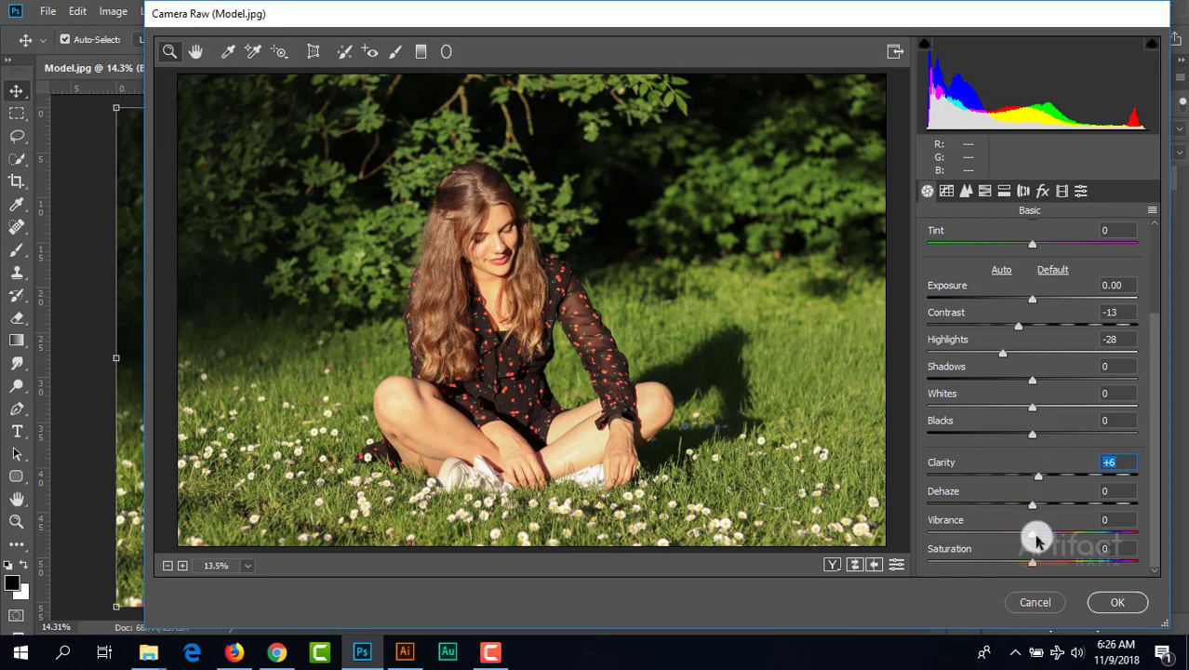
left_click_drag(1038, 538, 1041, 542)
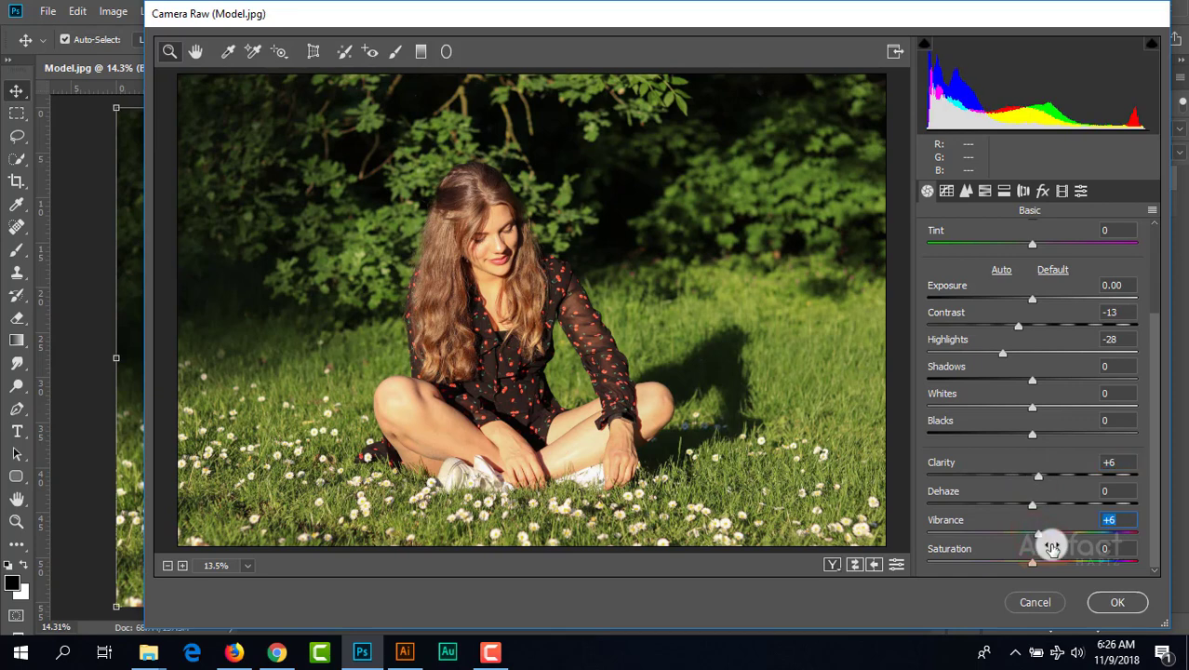
left_click(1116, 603)
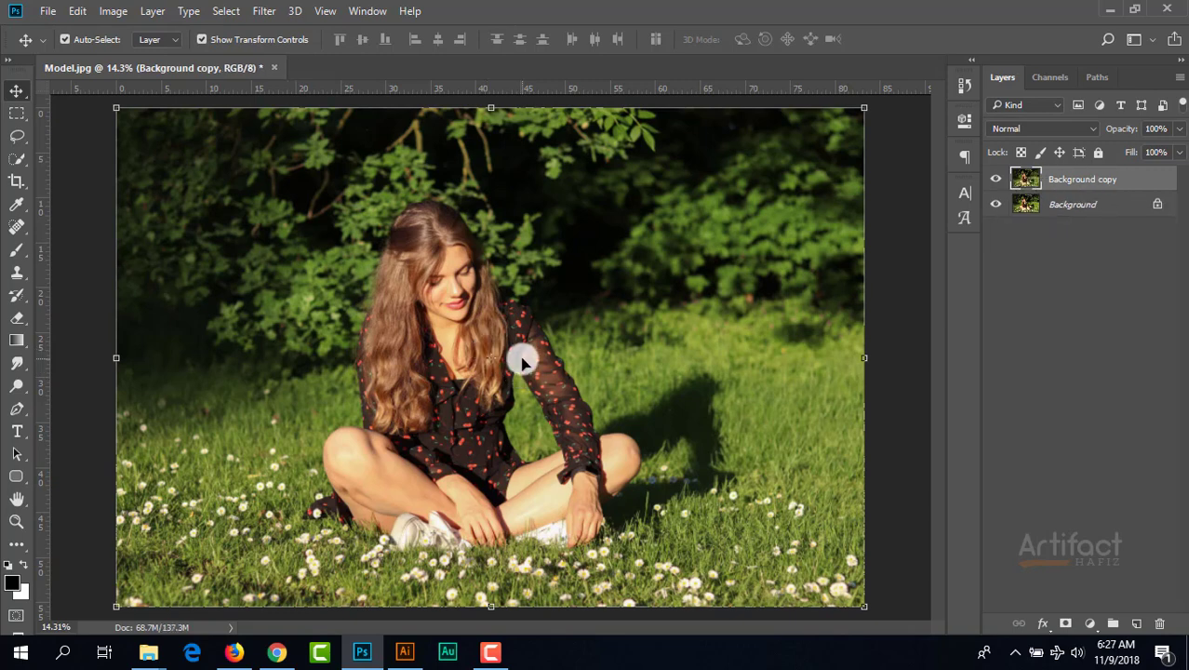
- Duplicate the Background copy layer and roughly select the seated woman on the duplicate with the Quick Selection tool
left_click_drag(1083, 179, 1136, 622)
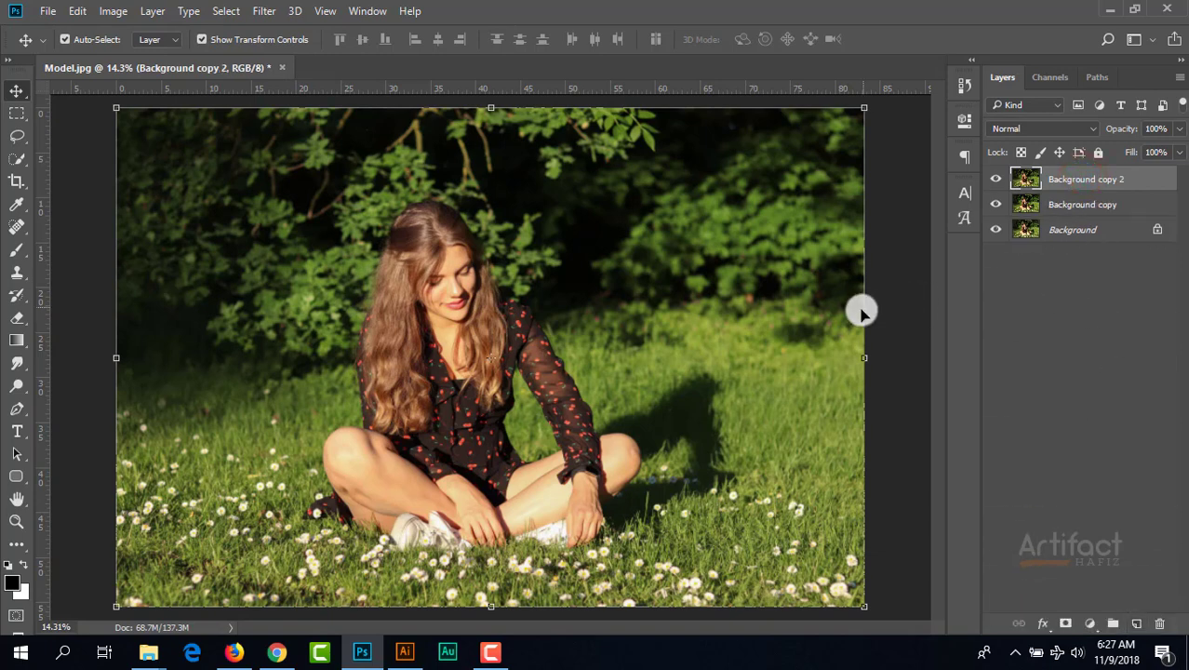
left_click(18, 160)
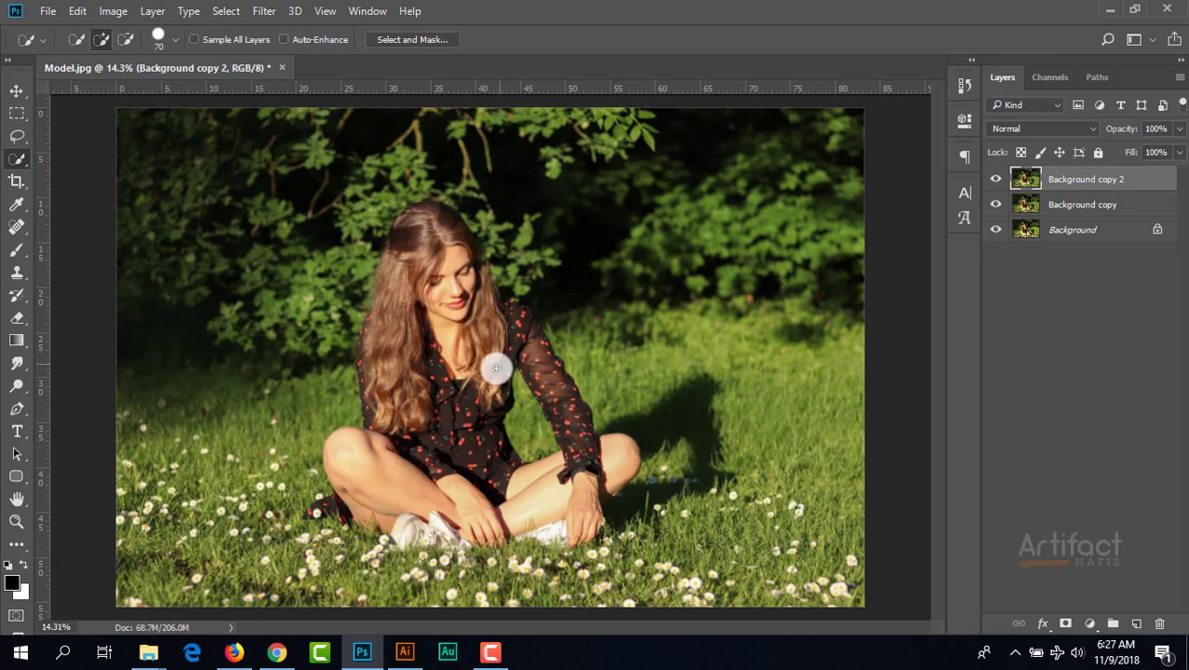
scroll(449, 387, "up", 2)
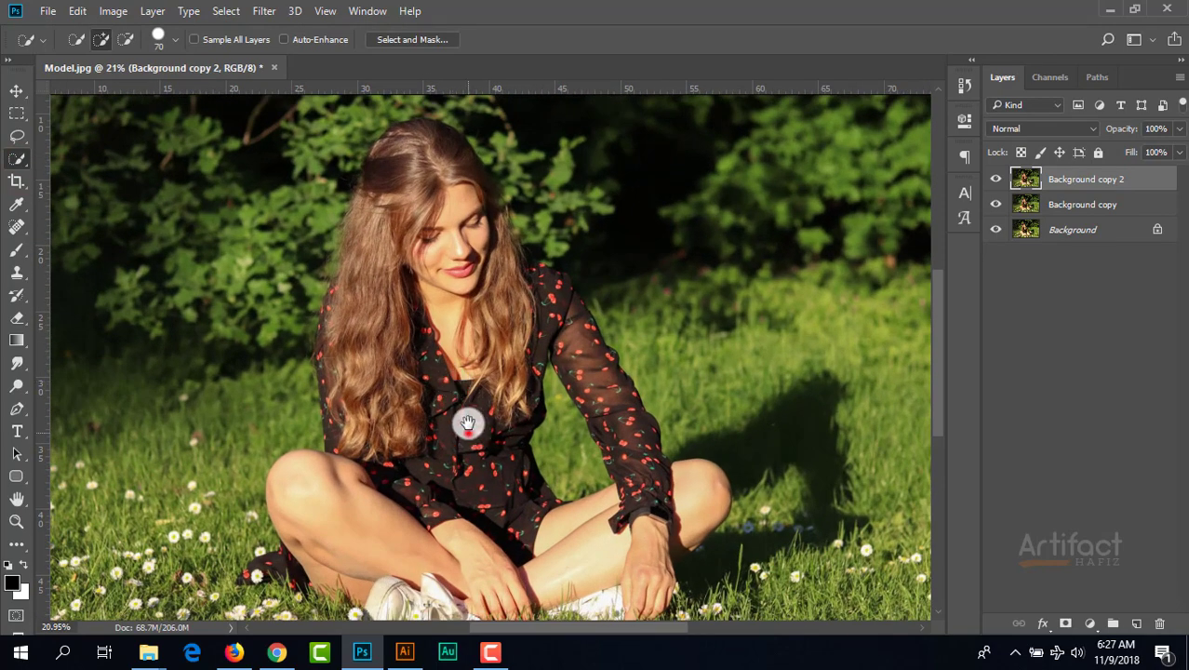
scroll(453, 381, "up", 2)
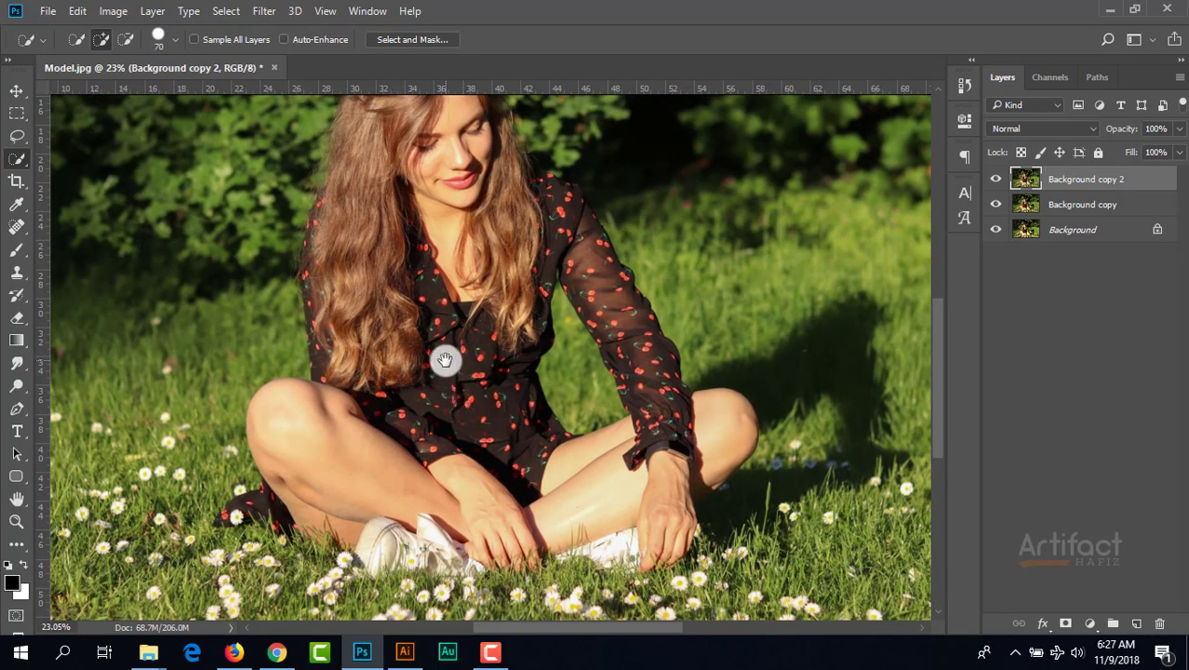
scroll(445, 353, "up", 2)
left_click_drag(393, 226, 437, 299)
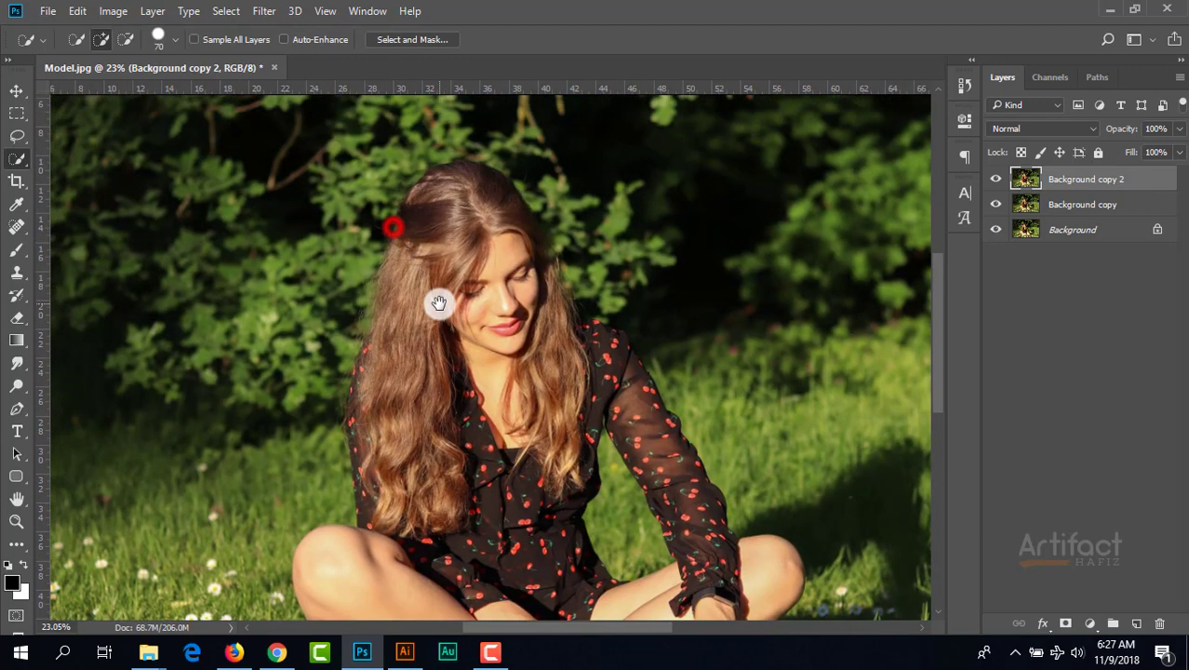
mouse_move(455, 440)
left_mouse_down()
mouse_move(515, 339)
mouse_move(525, 246)
left_mouse_up()
left_click_drag(462, 441, 486, 464)
scroll(484, 453, "down", 1)
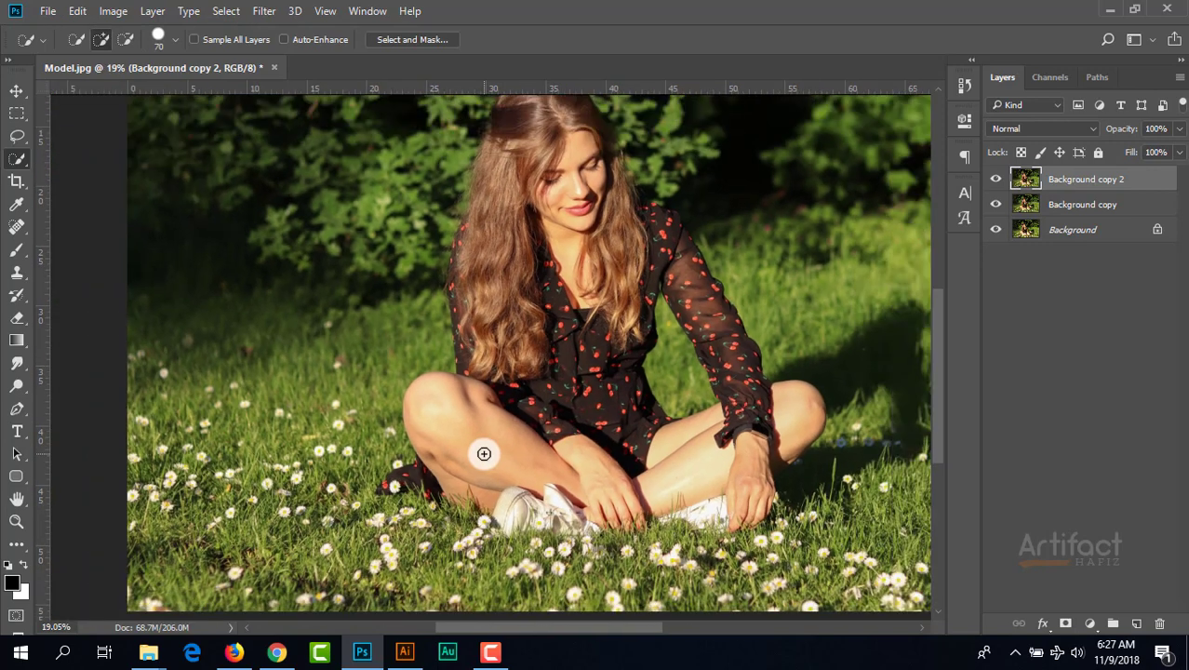
left_click_drag(552, 318, 512, 379)
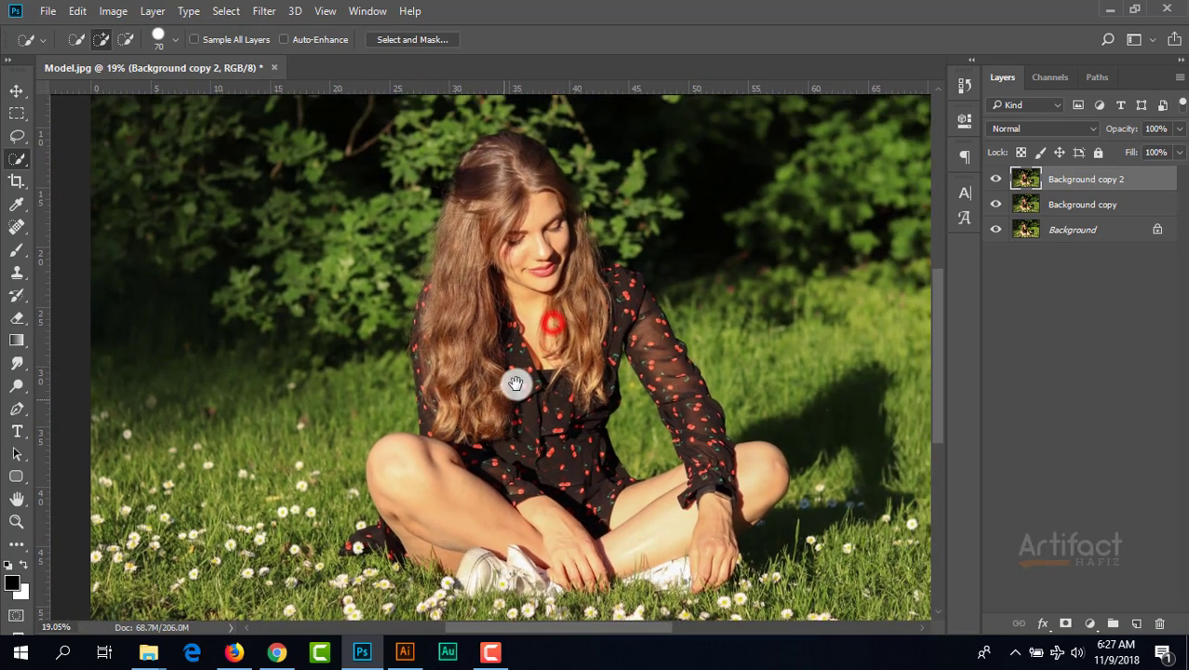
mouse_move(378, 538)
left_mouse_down()
mouse_move(435, 518)
mouse_move(465, 365)
mouse_move(440, 289)
mouse_move(428, 375)
mouse_move(427, 308)
mouse_move(469, 196)
mouse_move(548, 162)
mouse_move(744, 490)
mouse_move(639, 557)
mouse_move(481, 599)
mouse_move(357, 572)
mouse_move(355, 552)
mouse_move(563, 613)
mouse_move(762, 519)
mouse_move(807, 522)
mouse_move(801, 506)
mouse_move(759, 533)
left_mouse_up()
mouse_move(831, 488)
left_mouse_down()
mouse_move(773, 560)
mouse_move(741, 536)
mouse_move(755, 534)
left_mouse_up()
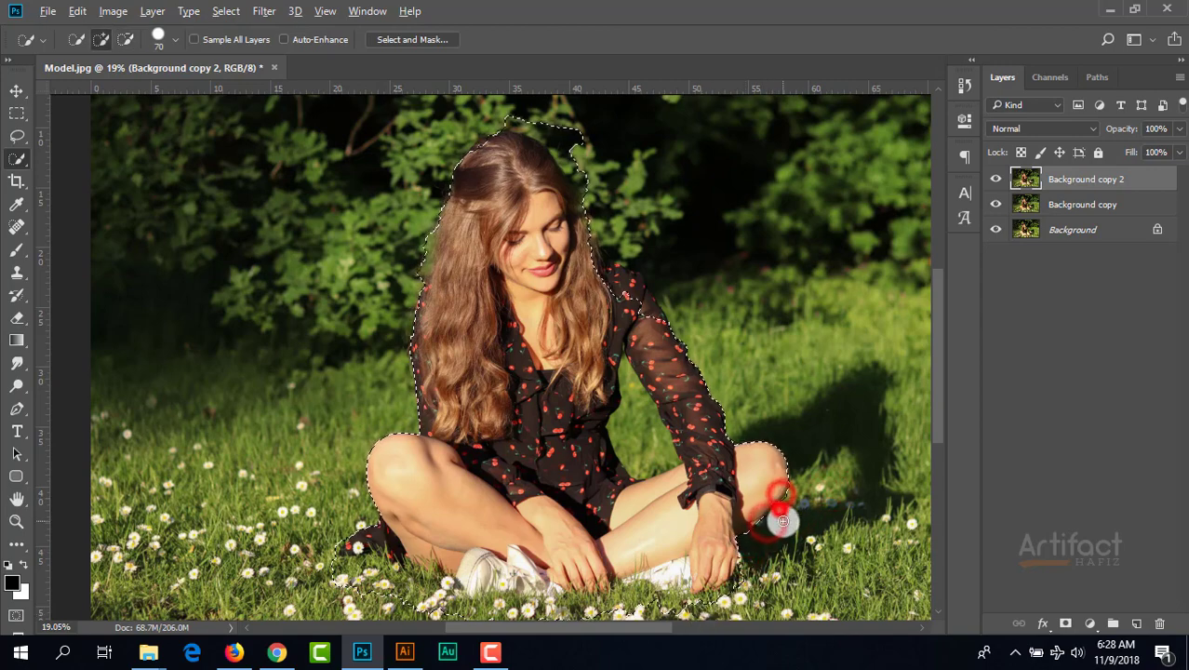
- Refine the selection outline around the bent knee, the gap inside the arm and the top of the hair, excluding surplus background
scroll(778, 502, "up", 5)
left_click_drag(788, 404, 788, 423)
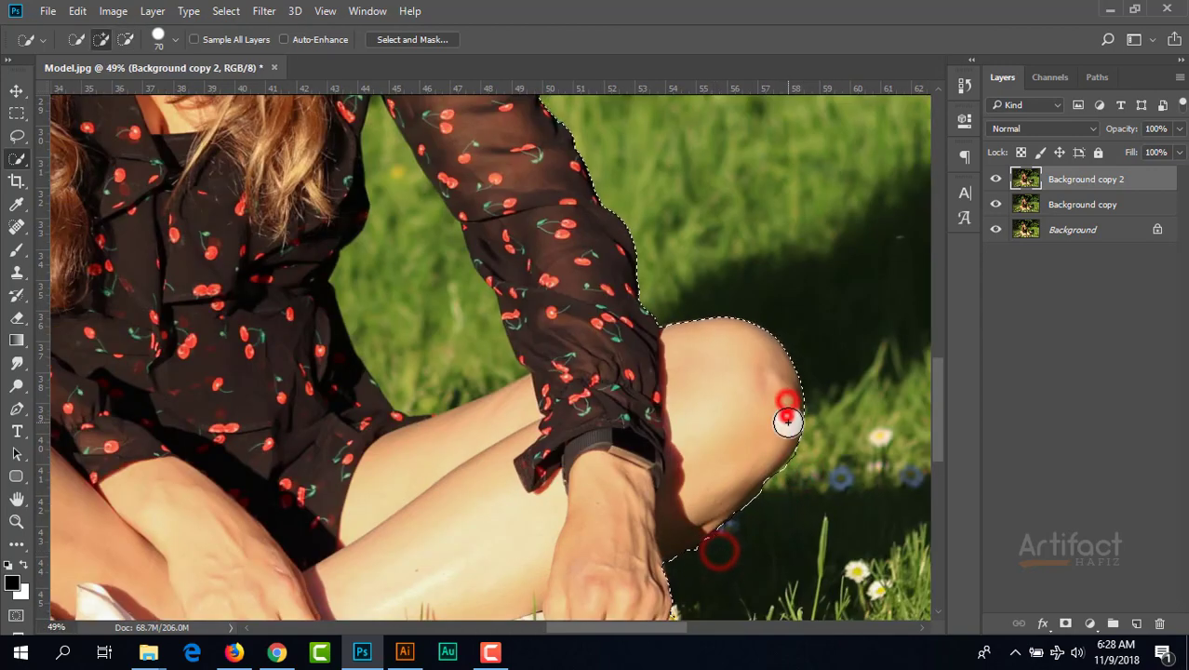
scroll(703, 405, "down", 3)
left_click_drag(541, 361, 537, 327)
mouse_move(402, 187)
left_mouse_down()
mouse_move(602, 358)
mouse_move(598, 302)
mouse_move(513, 159)
mouse_move(440, 117)
left_mouse_up()
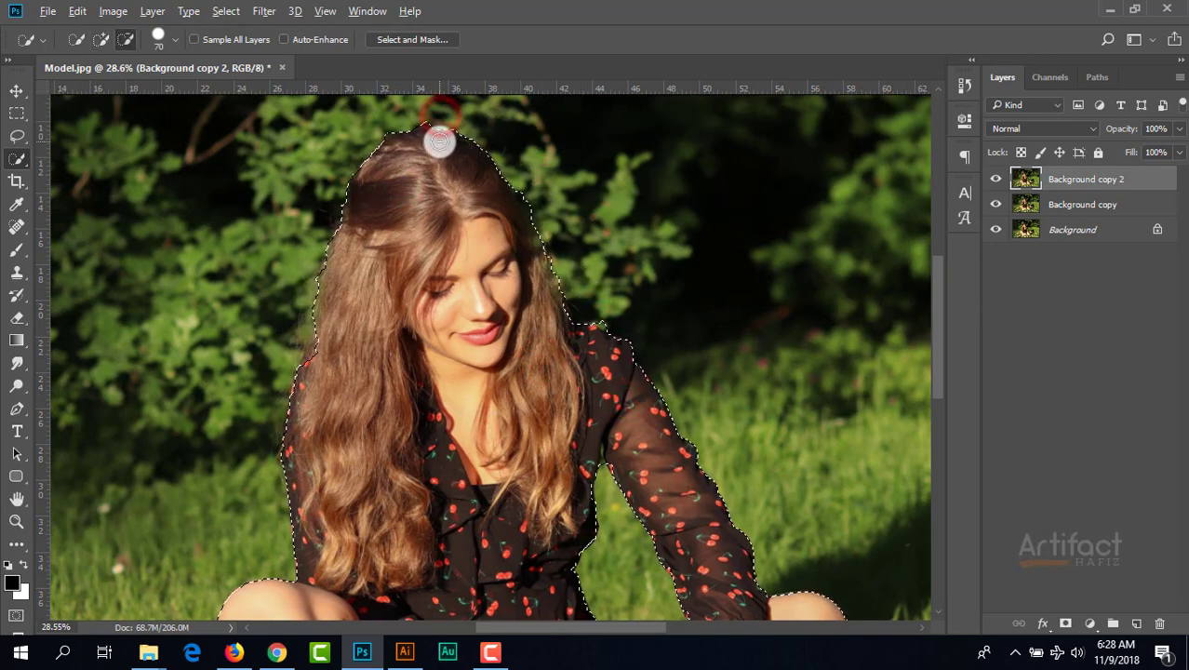
scroll(451, 248, "down", 3)
key("alt")
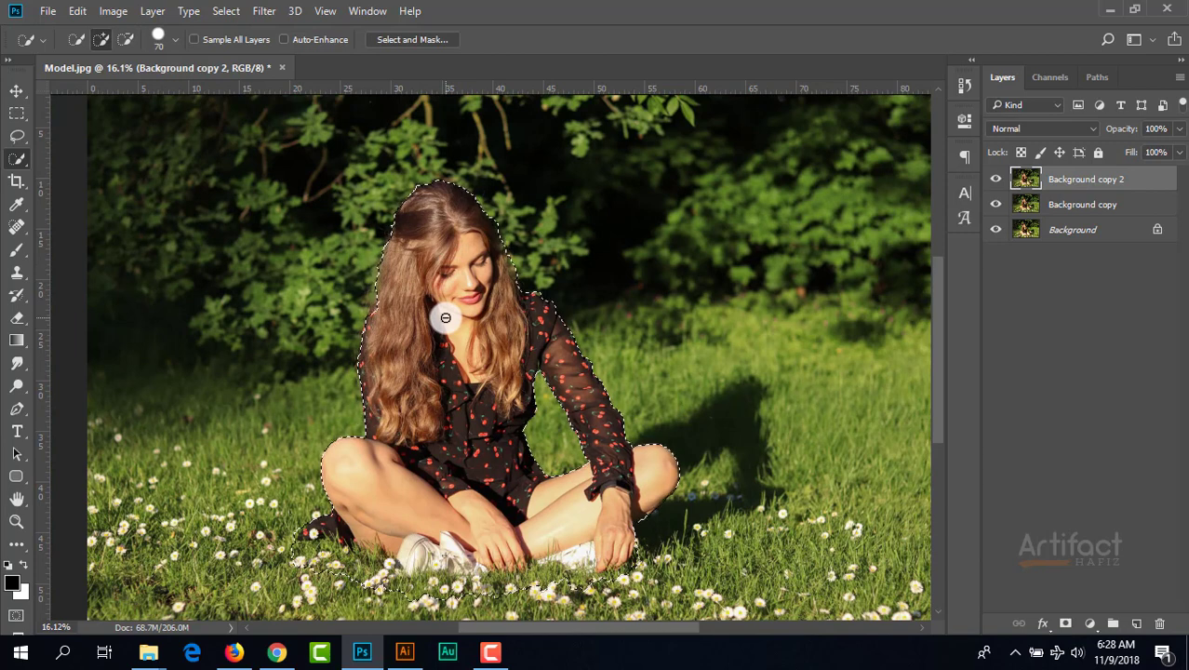
- Open the selection in Select and Mask and brush along both sides of the hair with the Refine Edge Brush
left_click(396, 43)
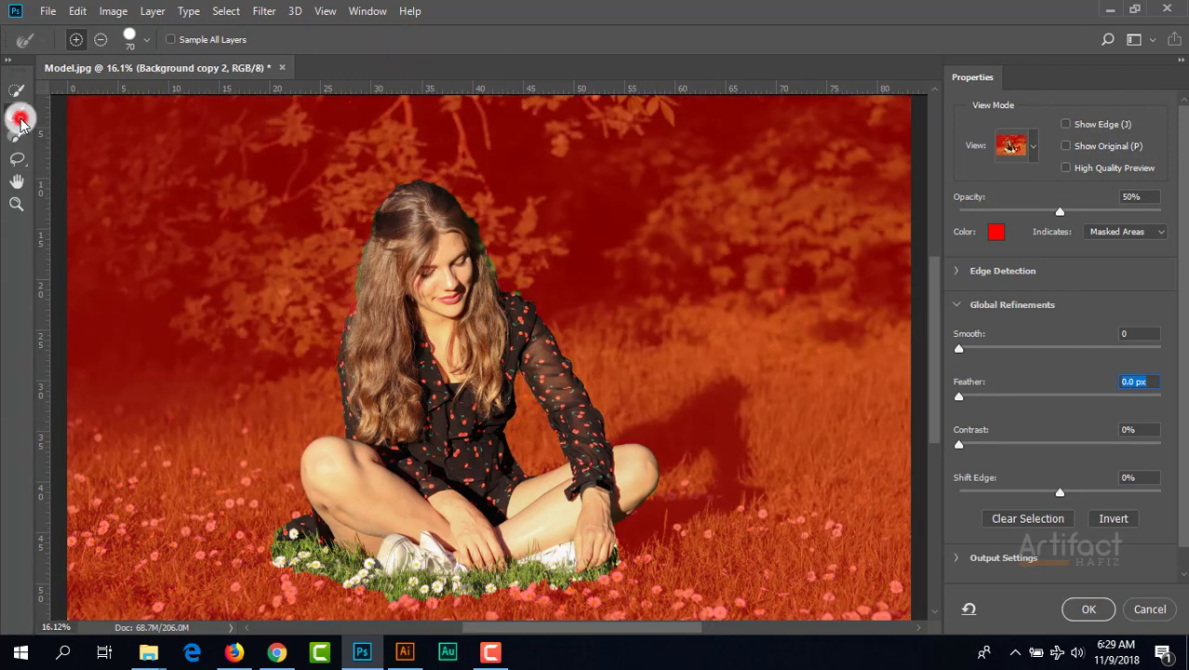
left_click(19, 118)
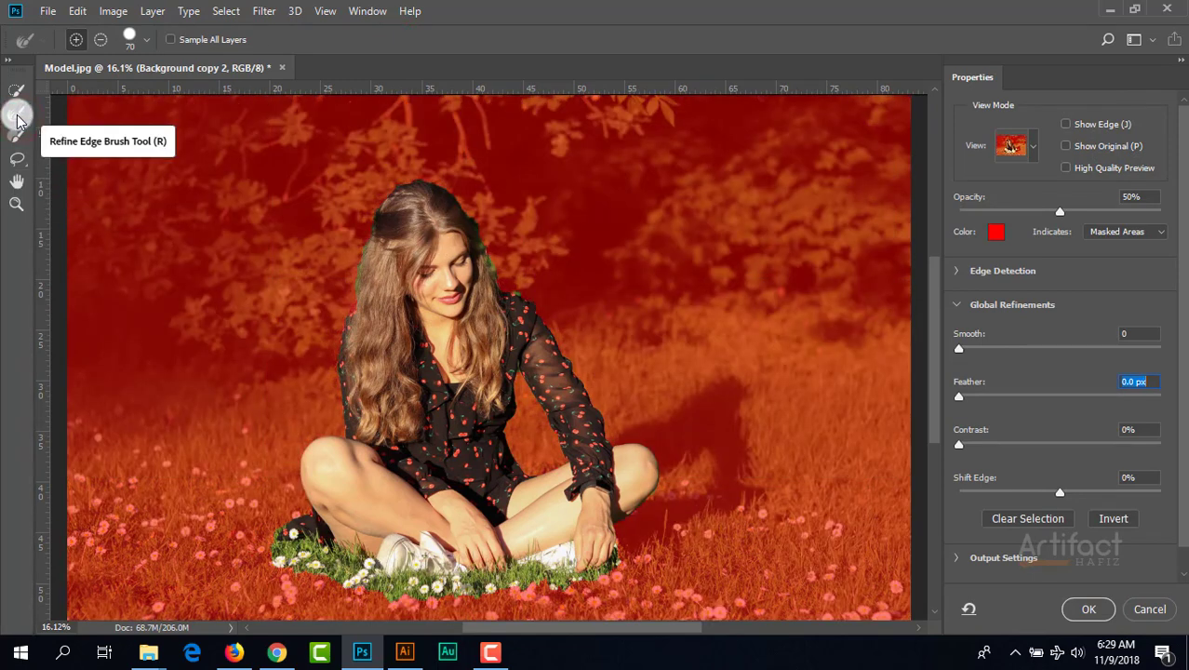
key("alt")
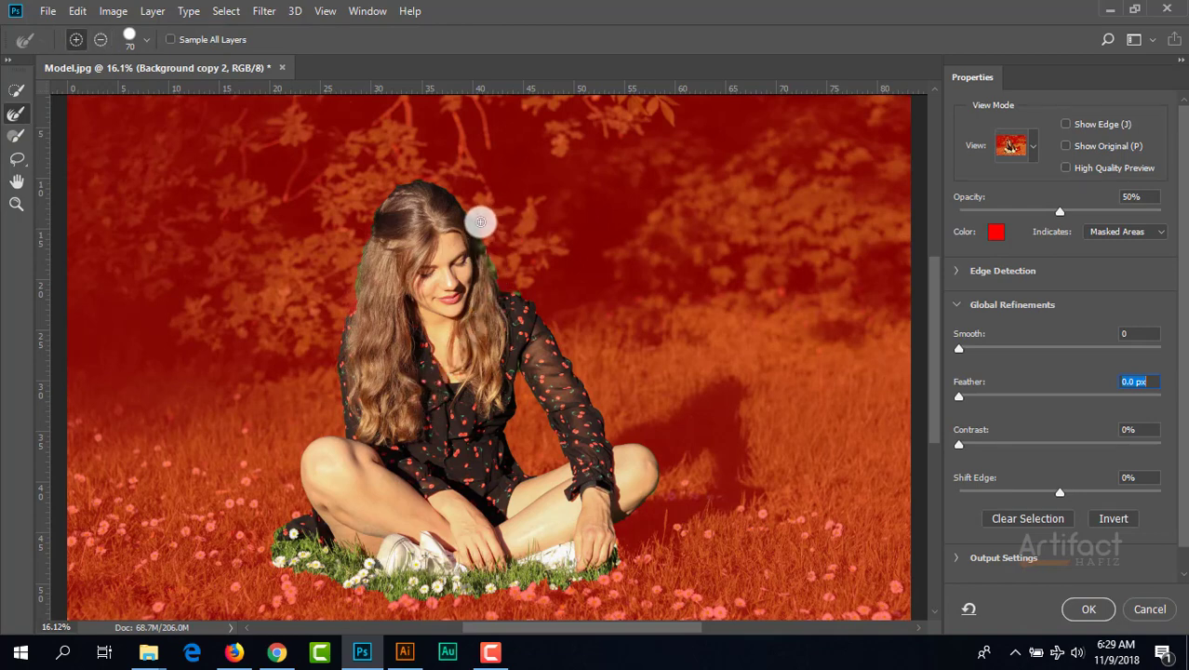
key("bracketleft")
mouse_move(374, 216)
left_mouse_down()
mouse_move(354, 290)
mouse_move(368, 294)
mouse_move(366, 250)
mouse_move(333, 327)
mouse_move(347, 315)
mouse_move(352, 343)
left_mouse_up()
key("bracketright")
key("bracketright")
key("bracketright")
key("bracketright")
key("bracketright")
mouse_move(468, 210)
left_mouse_down()
mouse_move(496, 271)
mouse_move(525, 290)
left_mouse_up()
- Reduce the refine brush to size 80 and brush the edges at the crown, the shoulder and the dress hem in the grass
key("bracketleft")
key("bracketleft")
key("bracketleft")
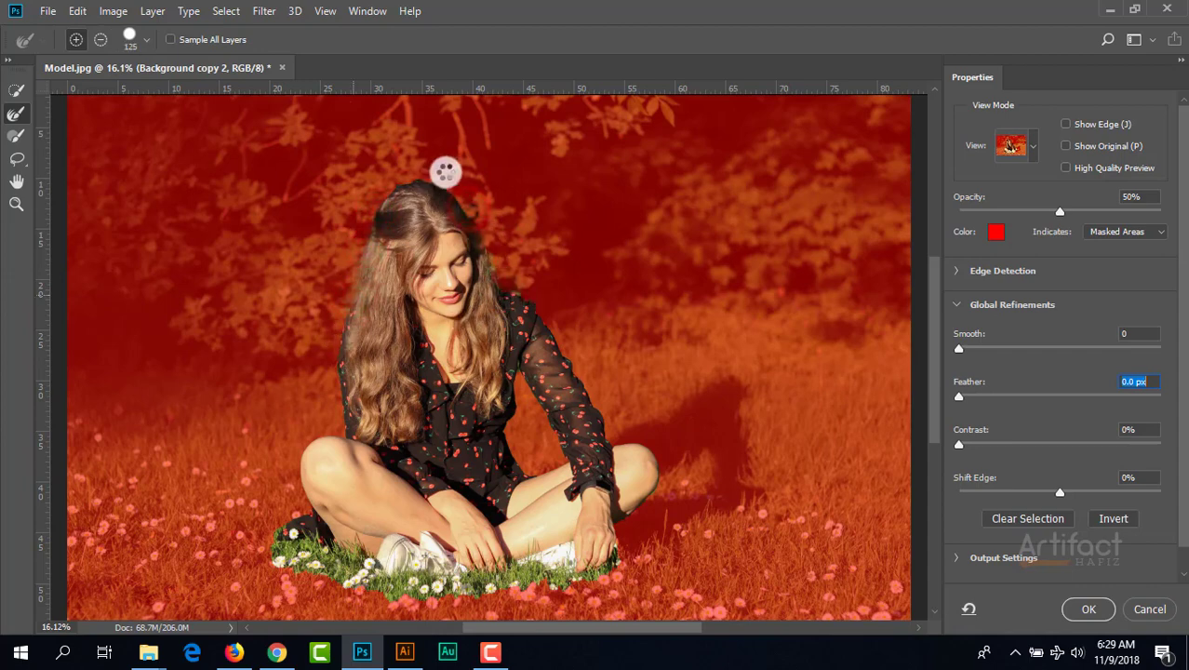
mouse_move(379, 206)
left_mouse_down()
mouse_move(407, 183)
mouse_move(476, 226)
left_mouse_up()
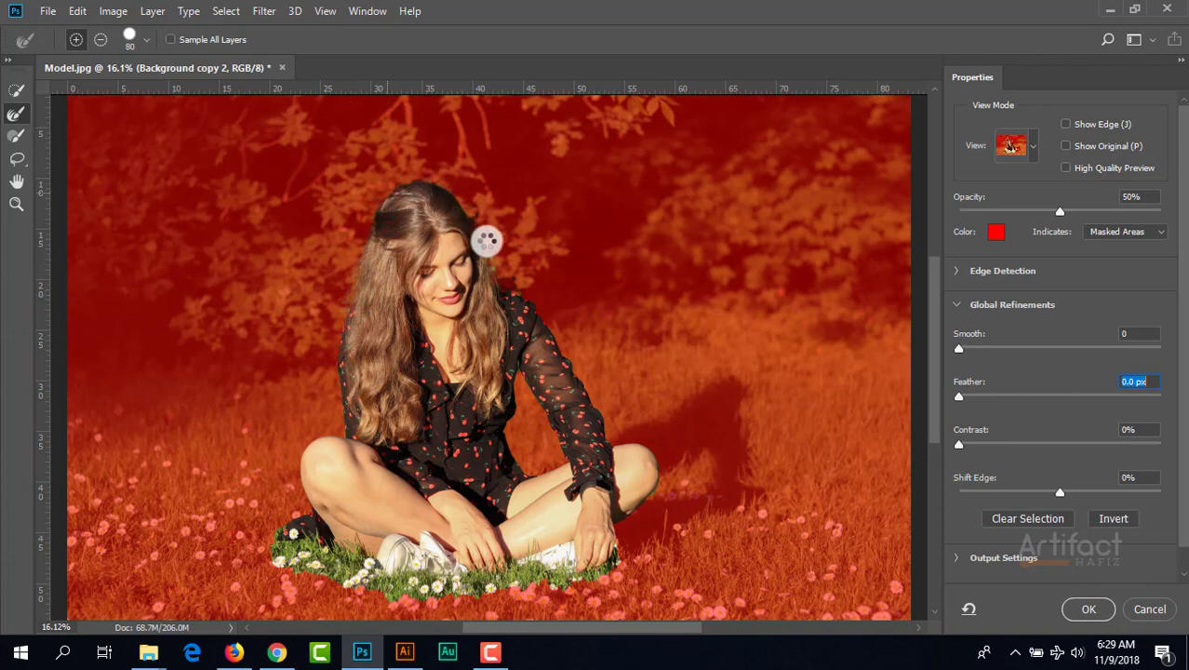
left_click(499, 285)
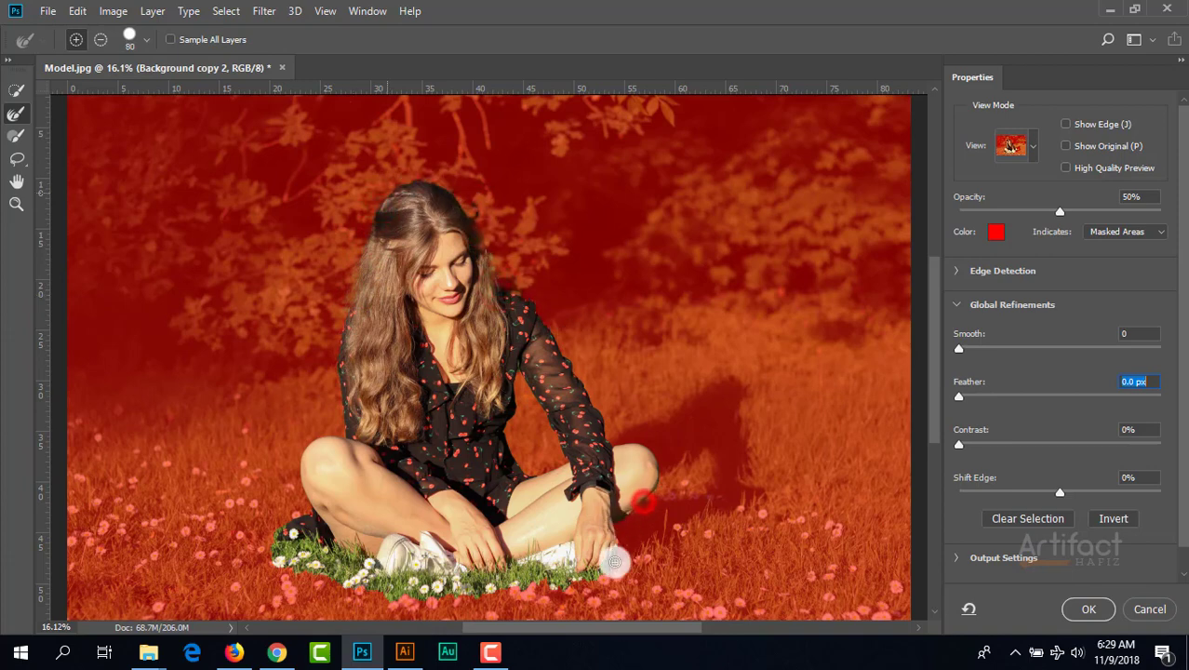
mouse_move(288, 520)
left_mouse_down()
mouse_move(278, 540)
mouse_move(290, 570)
mouse_move(317, 577)
left_mouse_up()
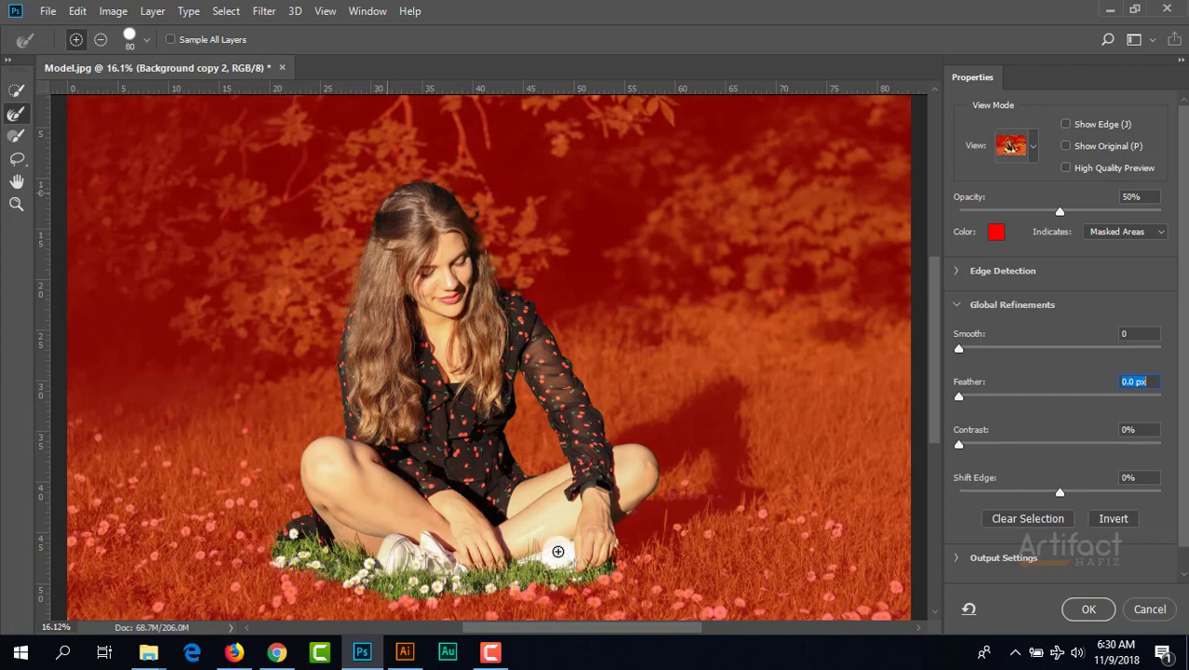
- Feather the selection edge by 9.0 px and apply the refined selection
left_click(959, 400)
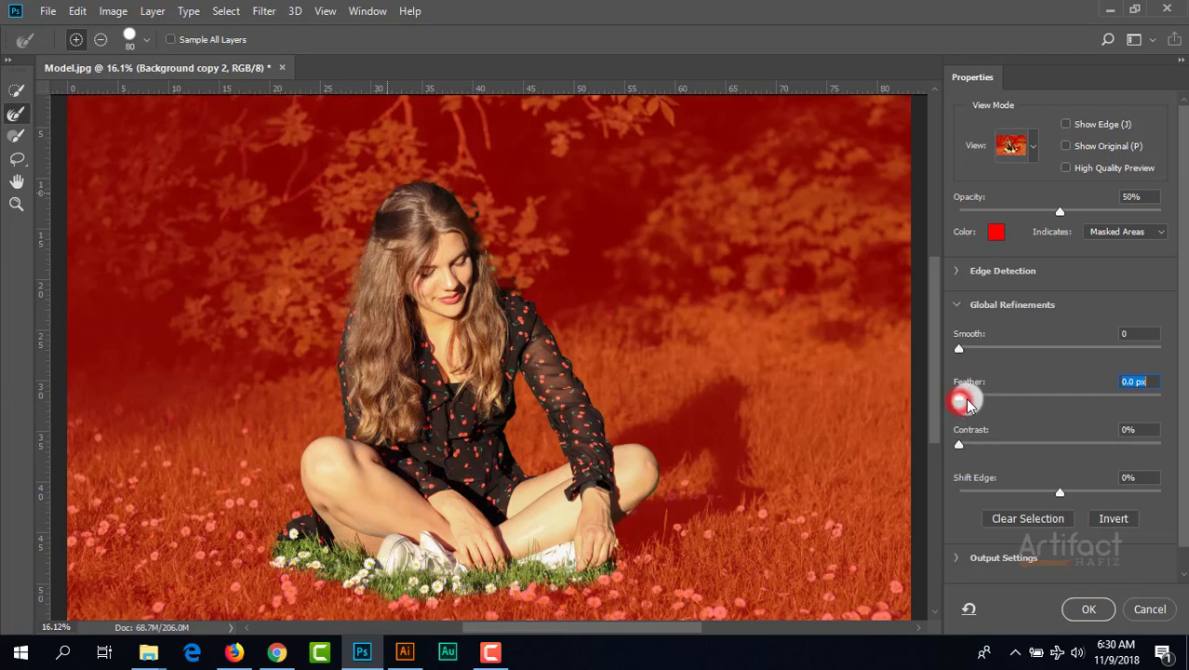
left_click(961, 401)
left_click_drag(982, 402, 1037, 422)
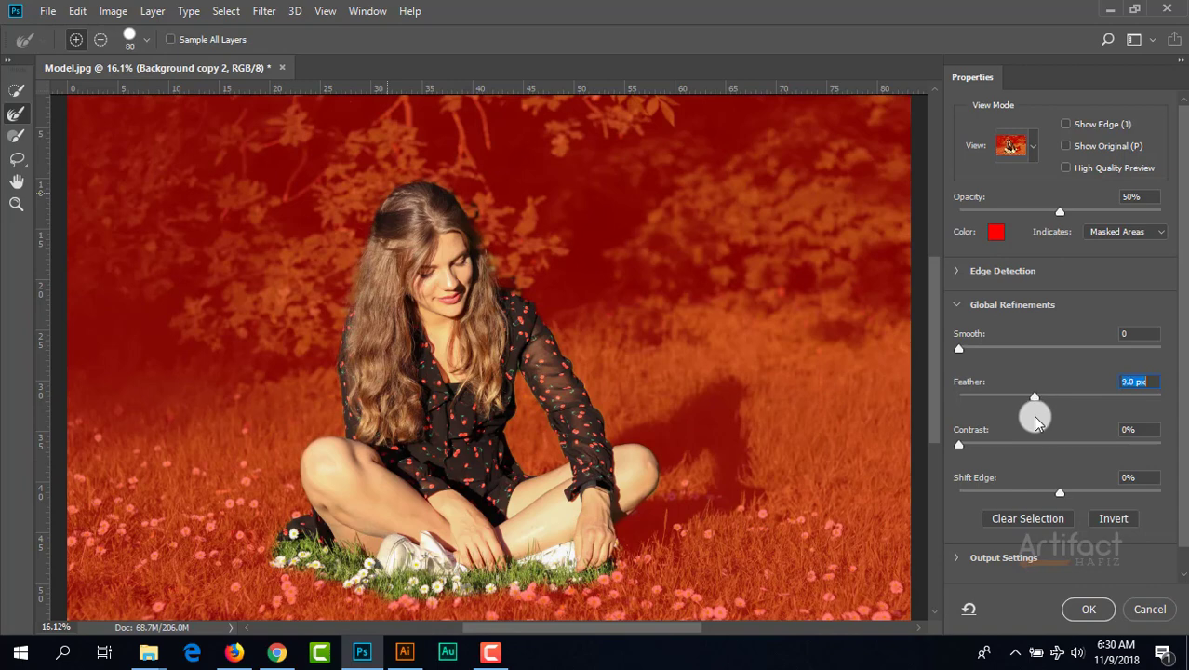
left_click(1072, 608)
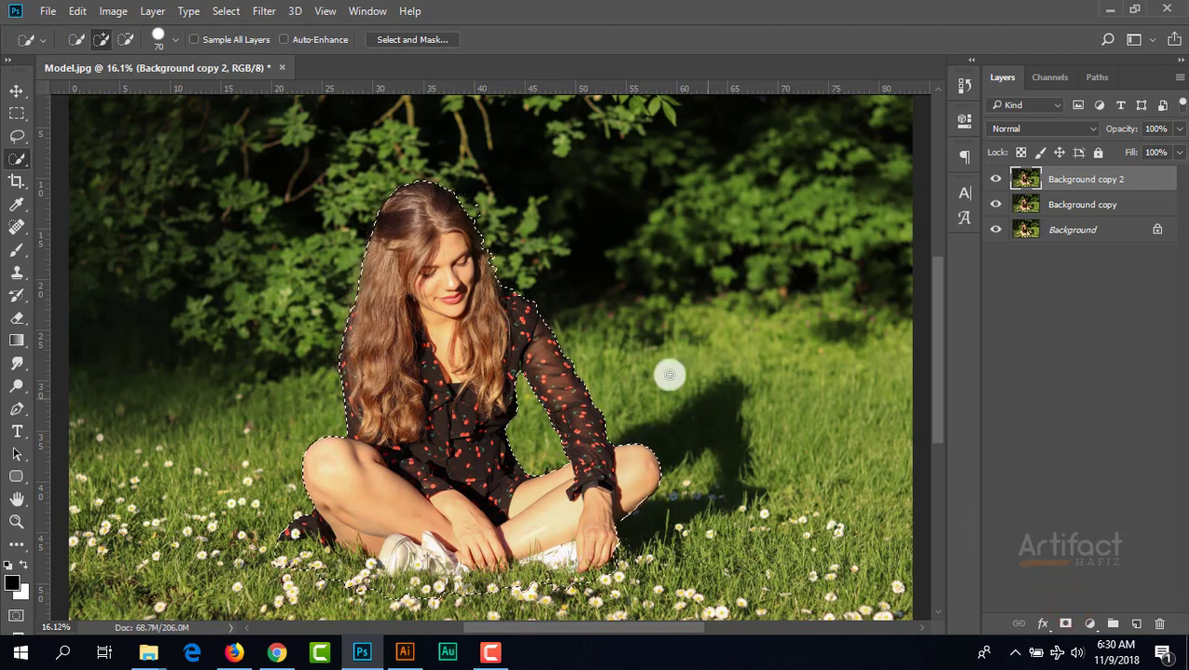
- Touch up the selection beside the hair, mask Background copy 2 with it, and hide the two layers beneath
left_click(482, 213)
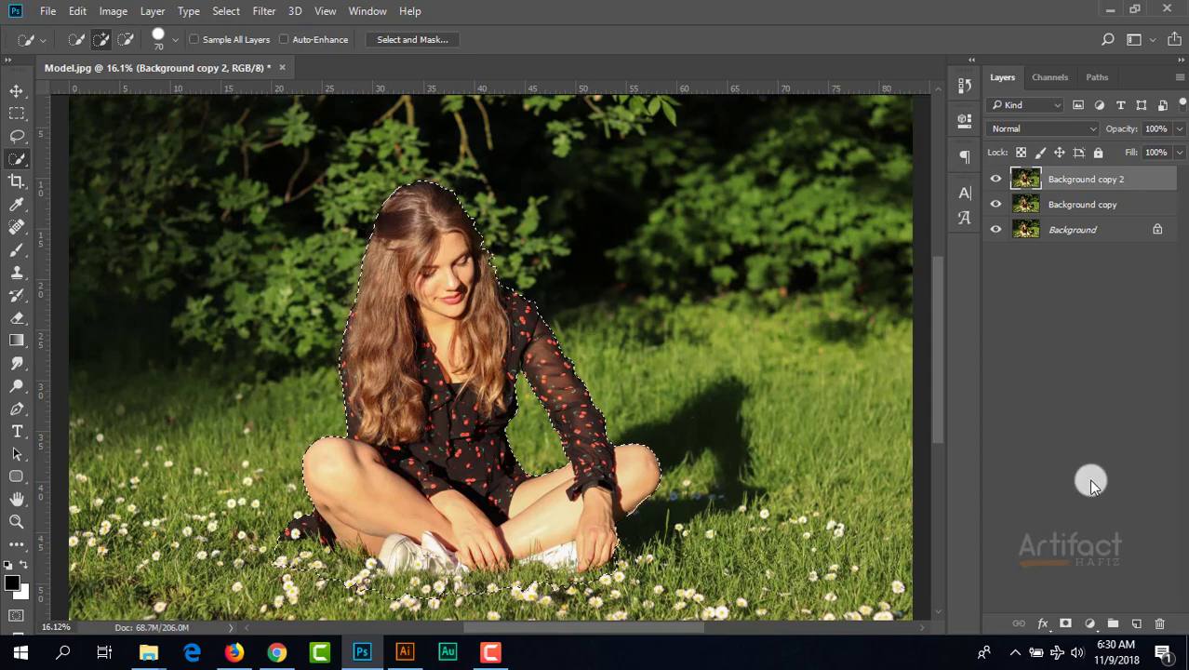
left_click(1066, 625)
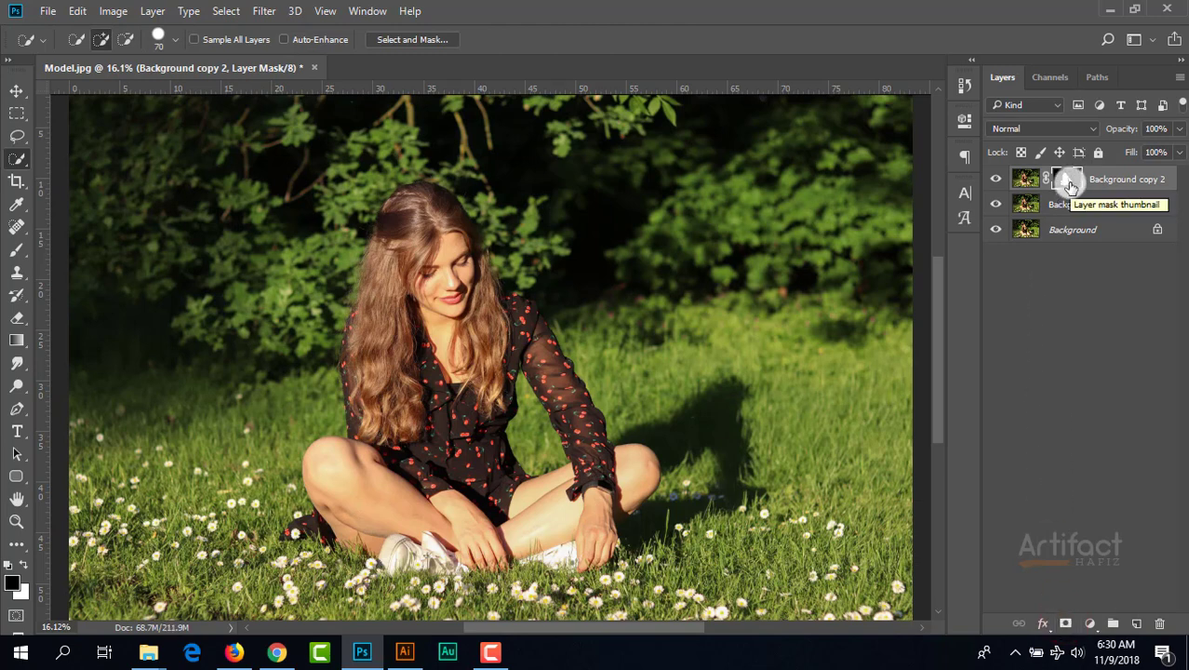
left_click(996, 204)
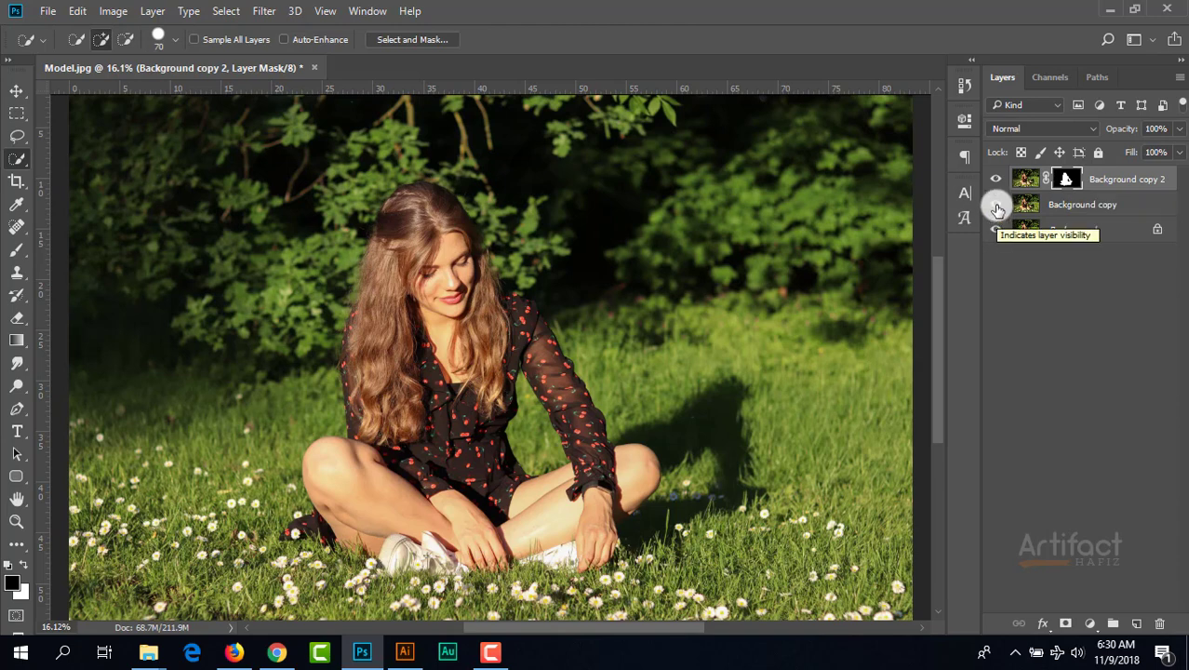
left_click(995, 231)
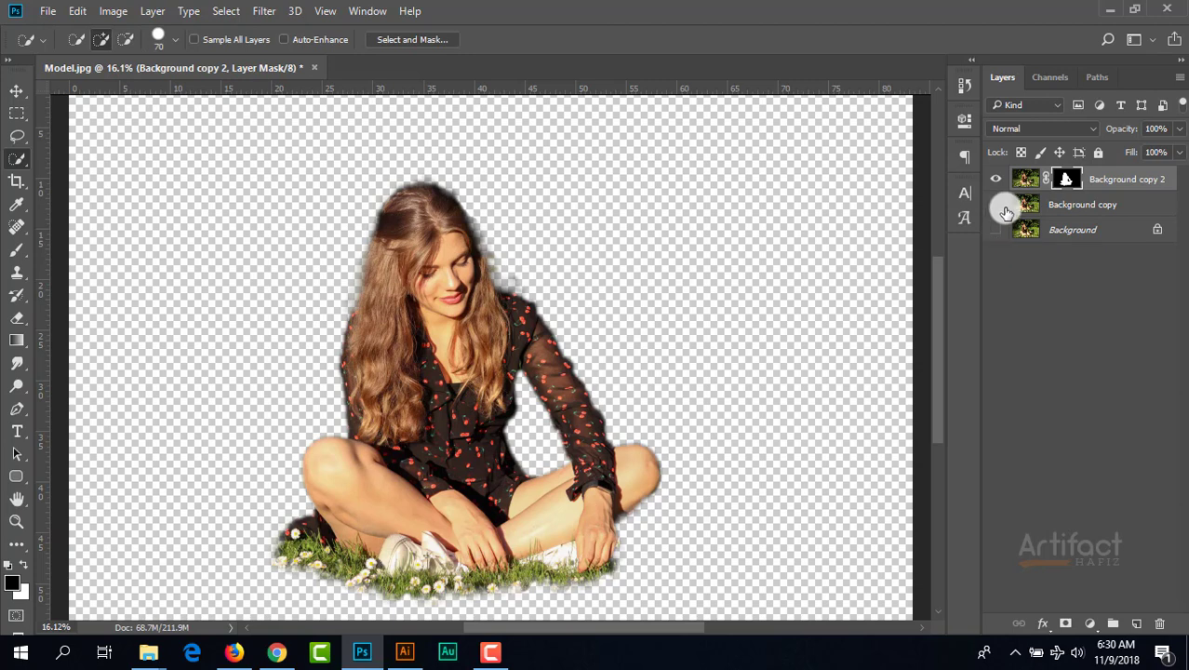
- Make Background copy the active layer, load the Background copy 2 mask as a selection, and show Background copy again
left_click(1072, 206)
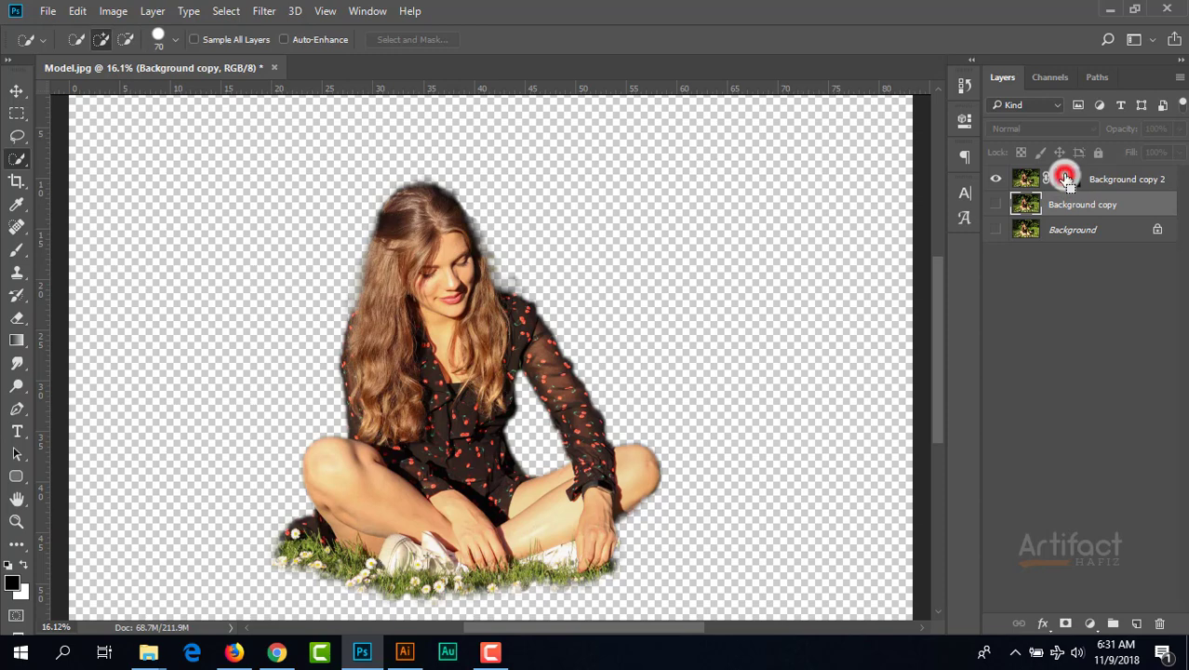
left_click(1065, 178, "ctrl")
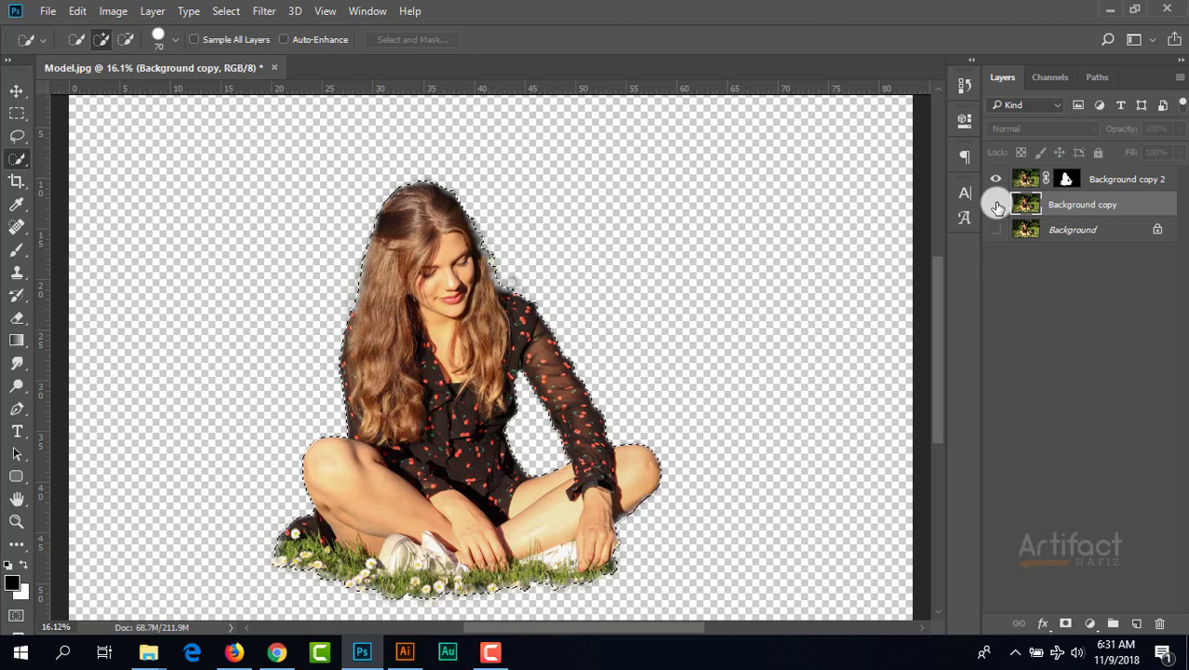
left_click(997, 203)
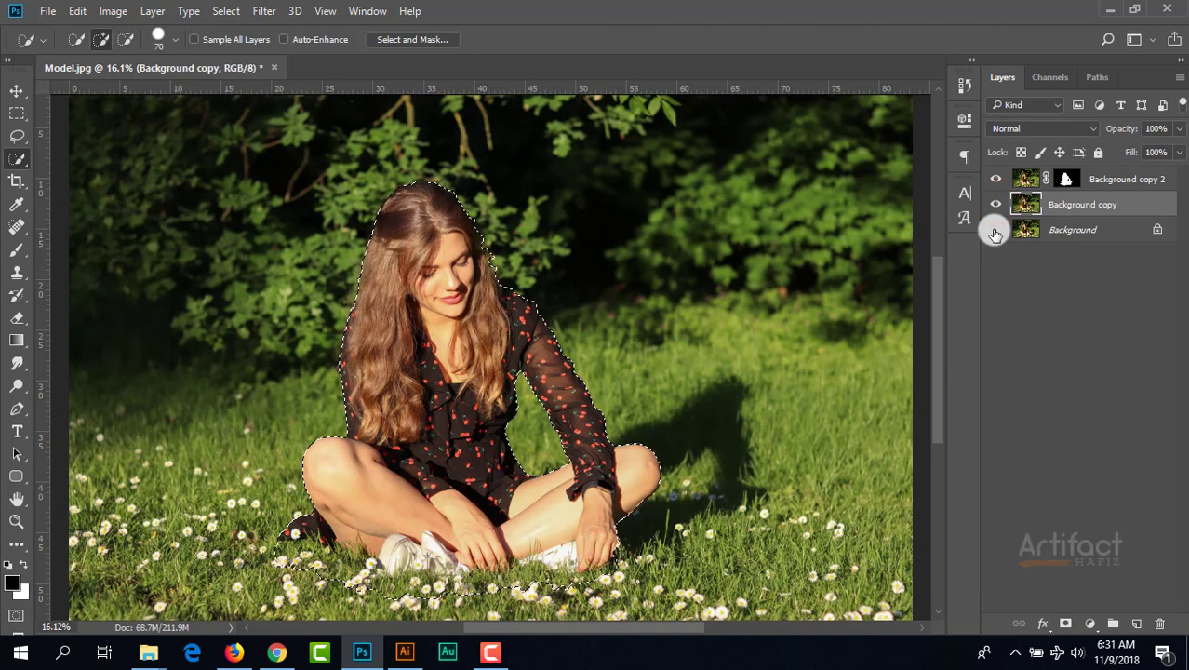
- Show Background, hide Background copy 2, and replace the woman on Background copy with a Content-Aware fill at 100% opacity
left_click(995, 231)
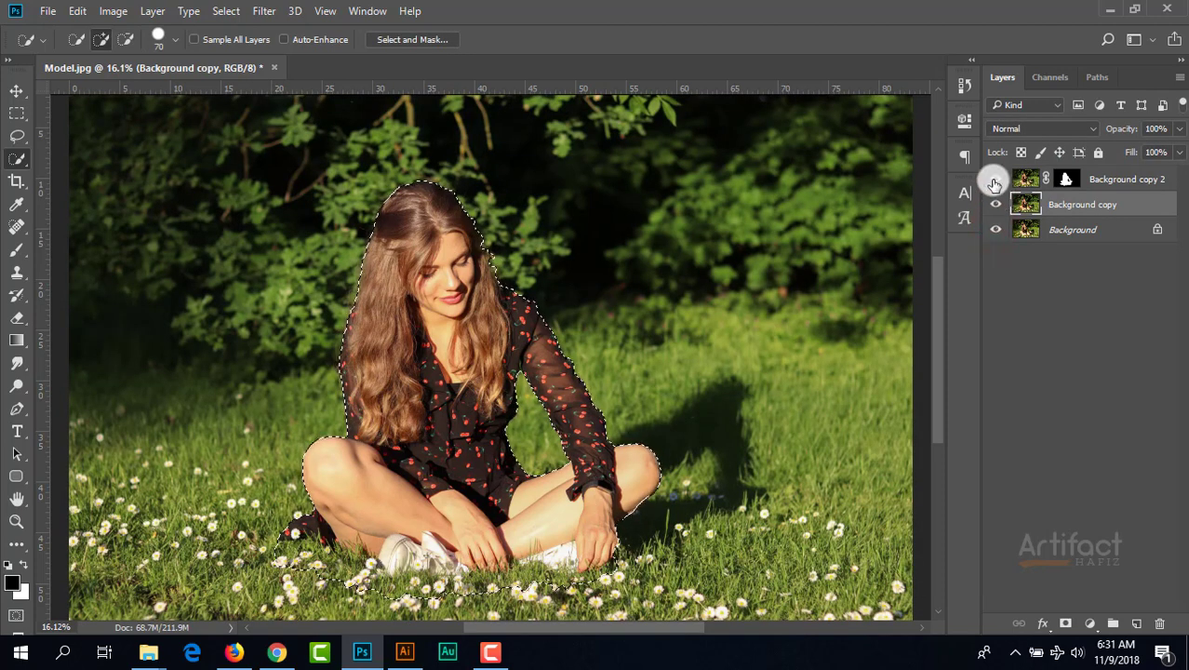
left_click(994, 179)
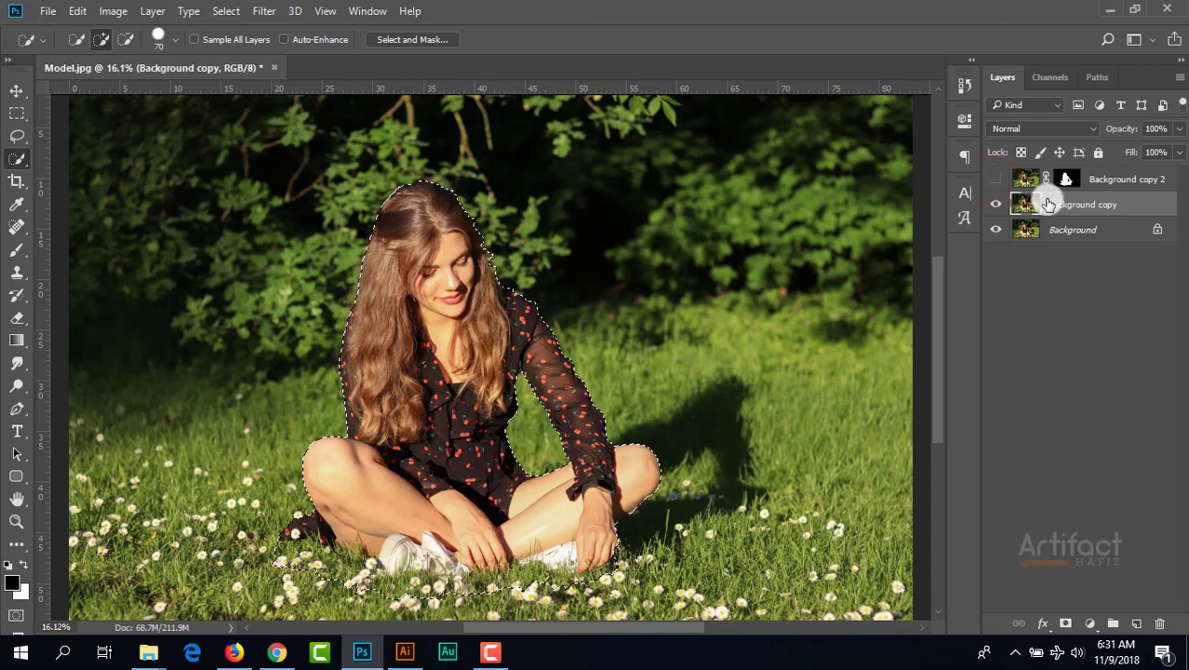
left_click(77, 11)
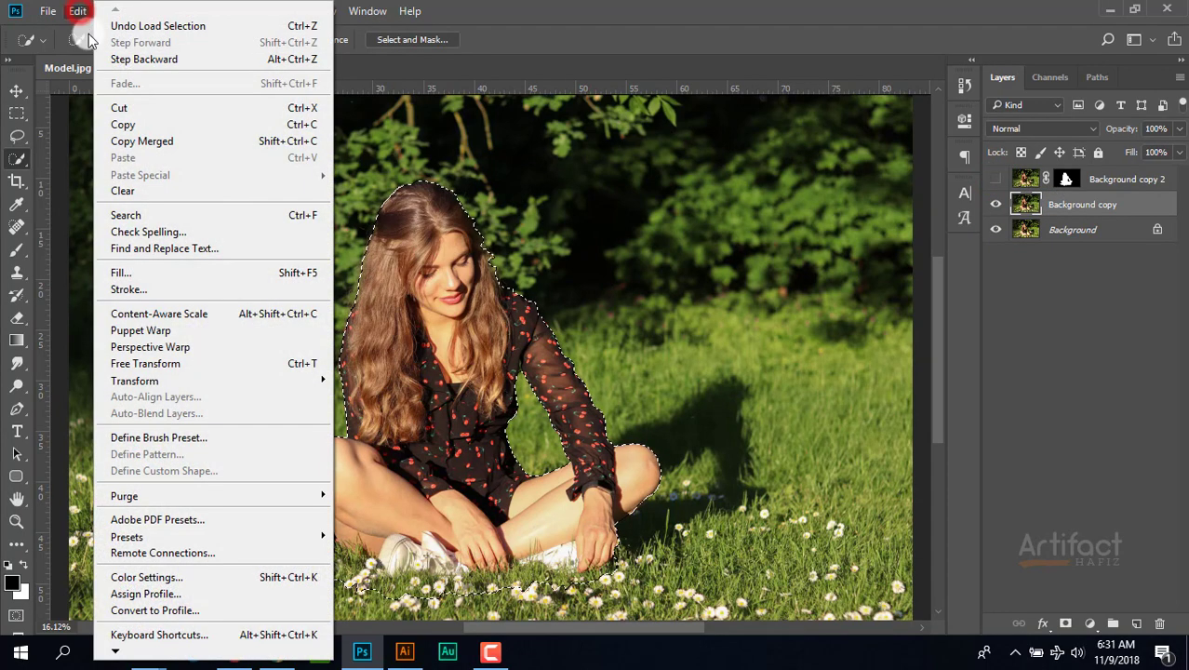
left_click(150, 279)
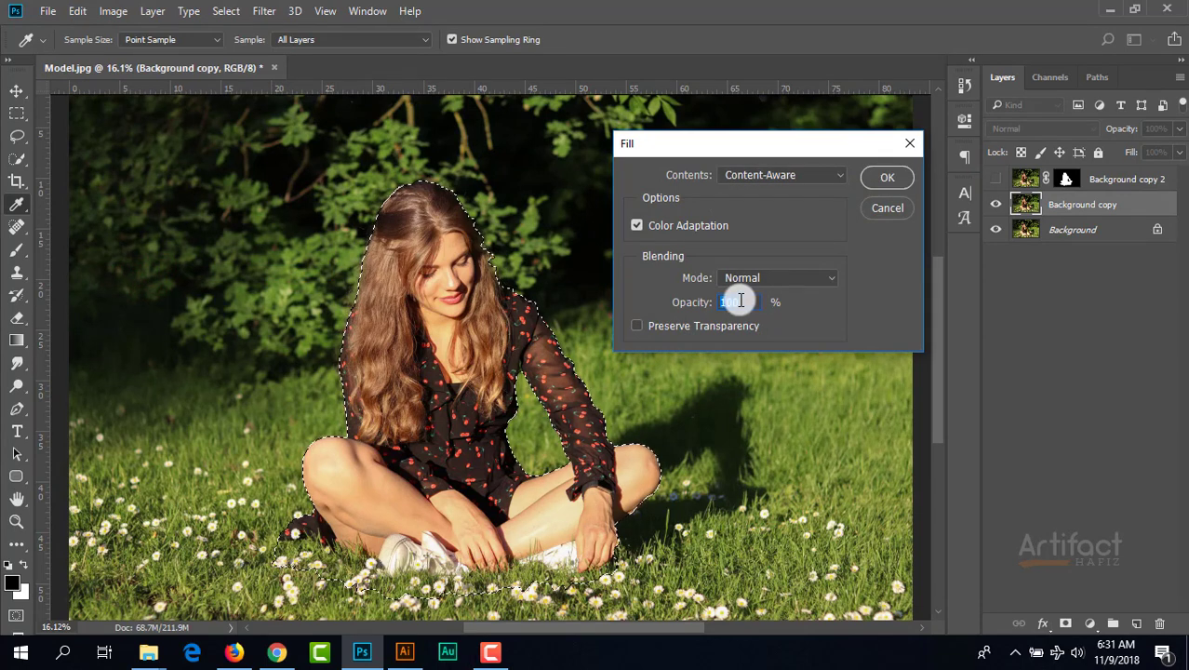
left_click(879, 177)
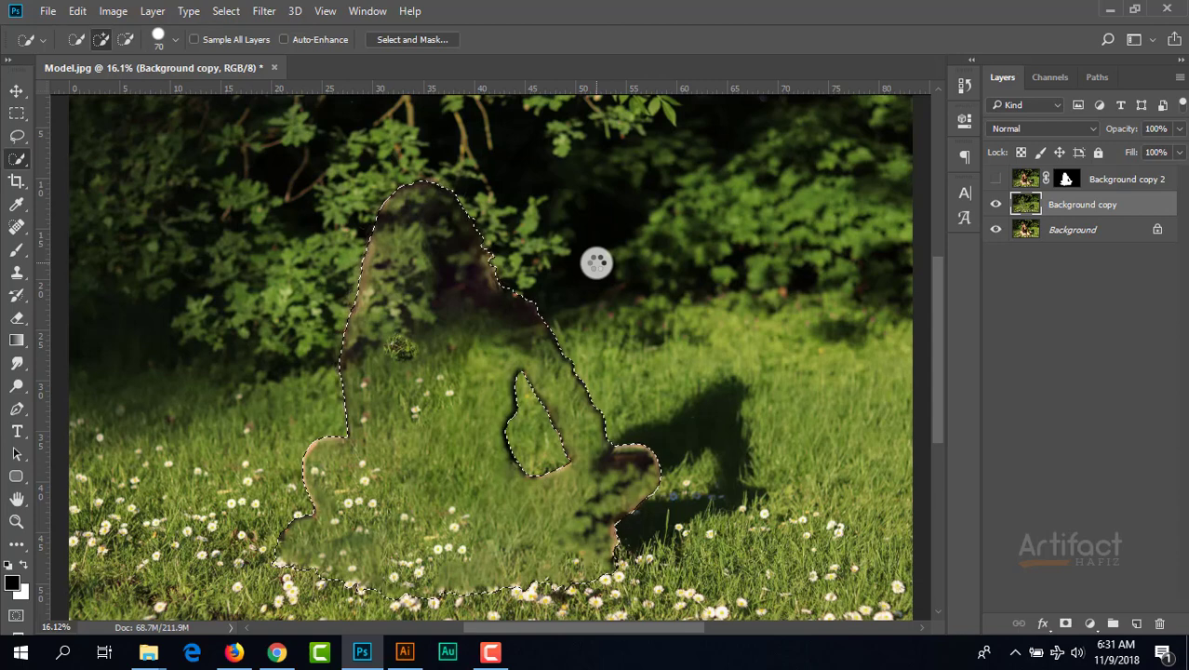
scroll(449, 324, "up", 2)
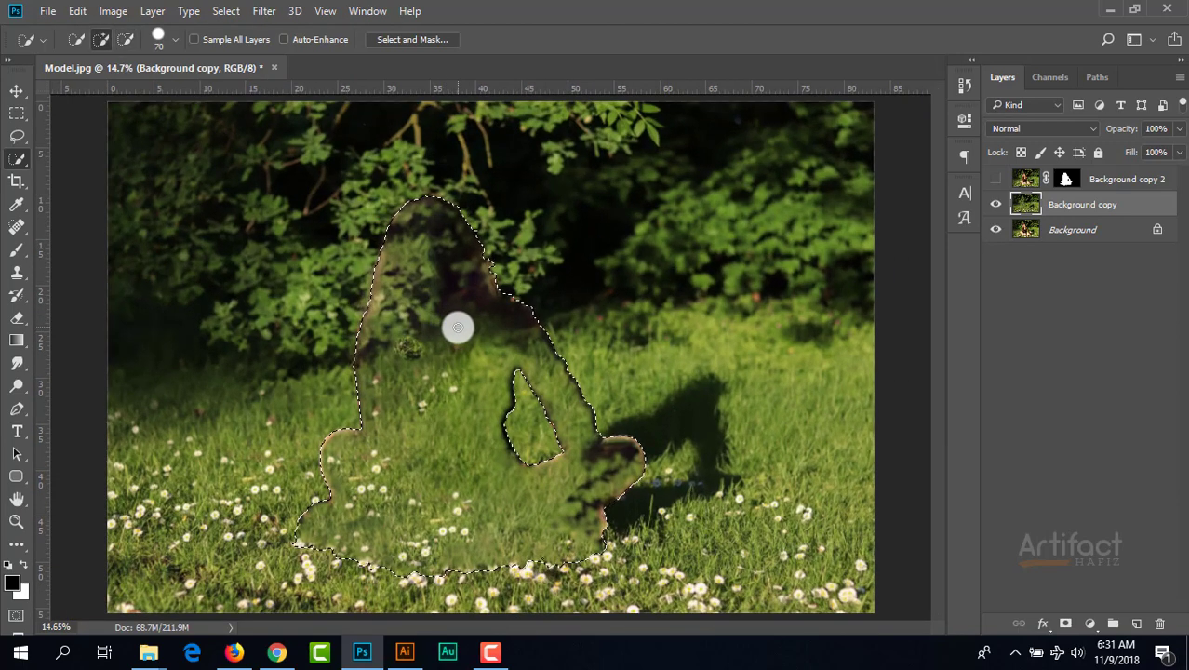
key("ctrl+d")
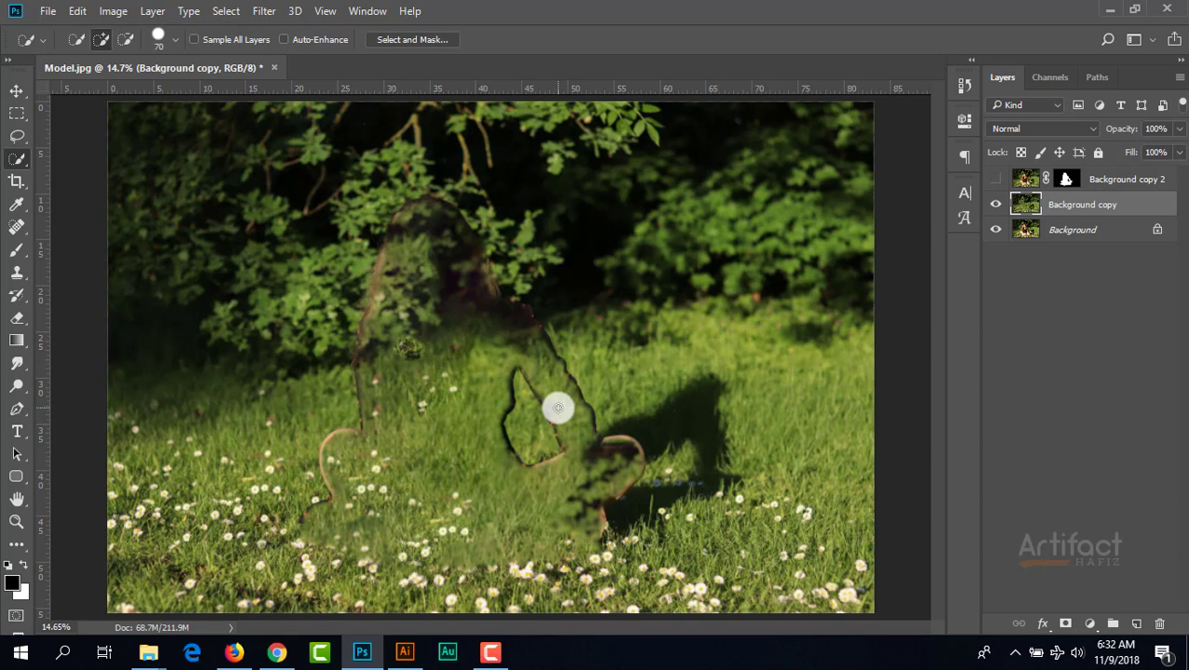
- Heal the woman's leftover outline on Background copy with a size 200 Content-Aware Spot Healing Brush, then show Background copy 2 again
left_click(16, 227)
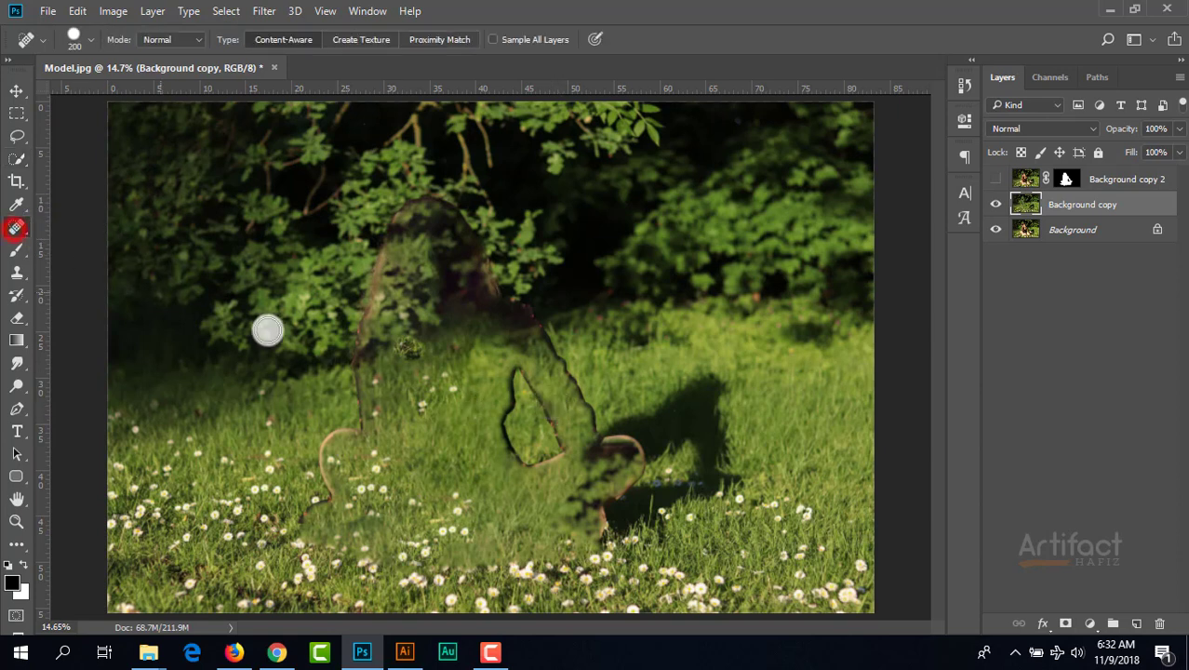
mouse_move(375, 237)
left_mouse_down()
mouse_move(358, 396)
mouse_move(353, 428)
mouse_move(332, 444)
mouse_move(320, 513)
left_mouse_up()
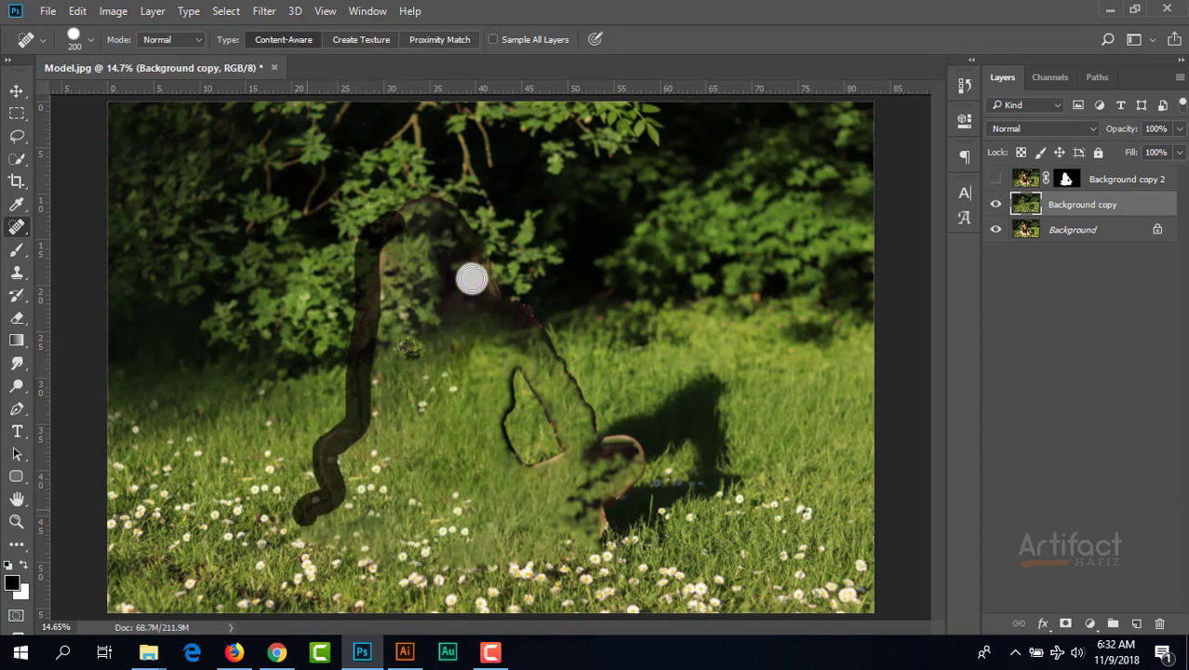
mouse_move(395, 210)
left_mouse_down()
mouse_move(435, 202)
mouse_move(480, 244)
mouse_move(521, 319)
mouse_move(572, 358)
mouse_move(620, 438)
left_mouse_up()
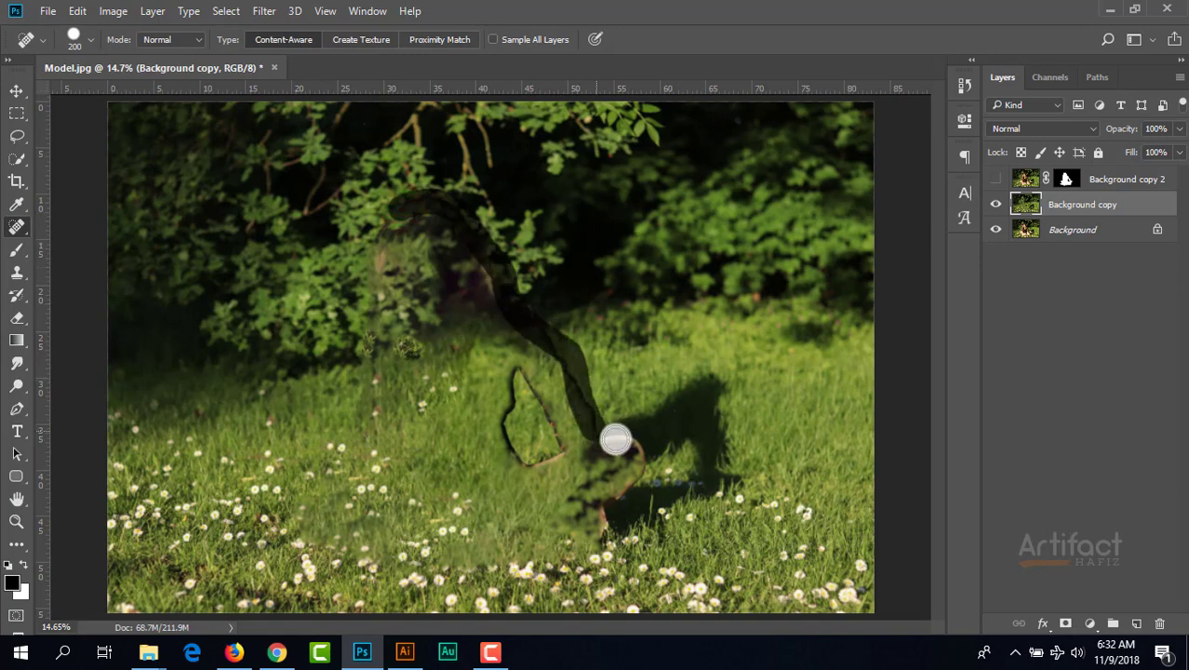
mouse_move(615, 438)
left_mouse_down()
mouse_move(634, 443)
mouse_move(609, 528)
left_mouse_up()
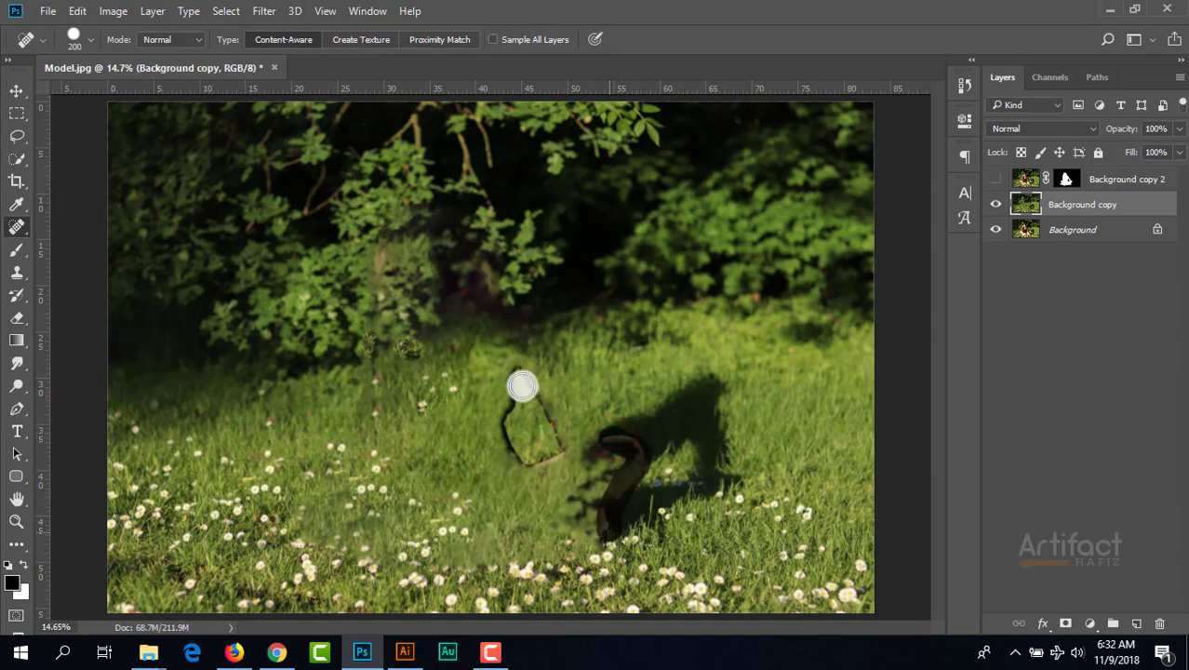
mouse_move(519, 373)
left_mouse_down()
mouse_move(526, 457)
mouse_move(547, 415)
mouse_move(531, 372)
mouse_move(516, 367)
left_mouse_up()
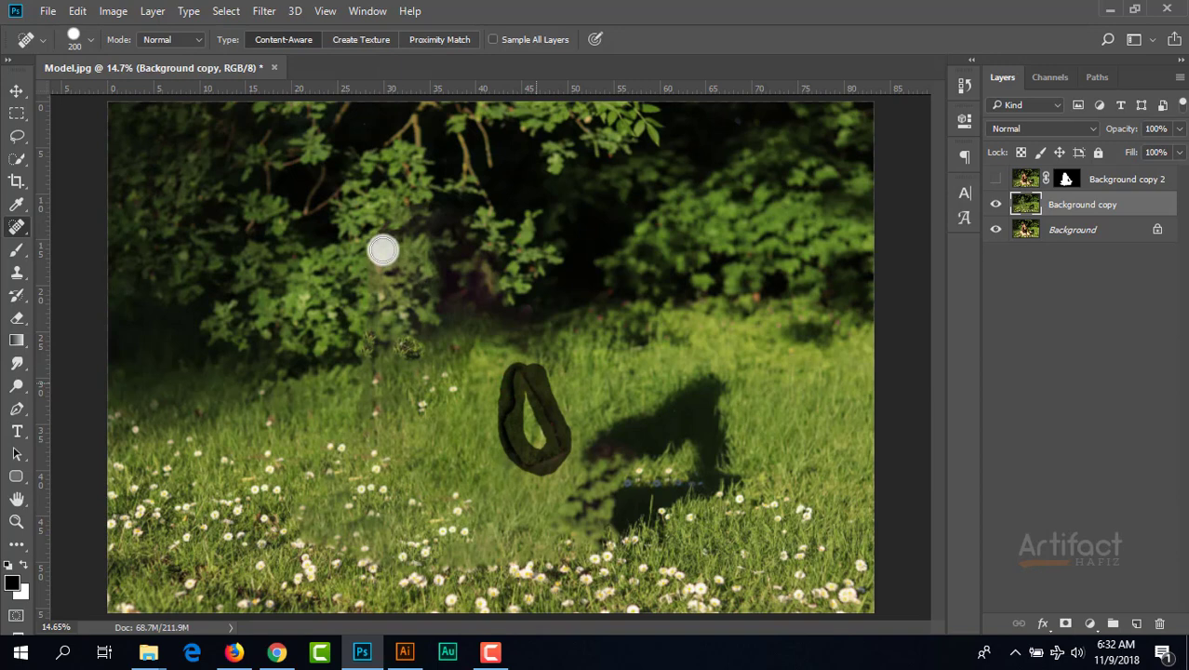
left_click_drag(383, 249, 385, 269)
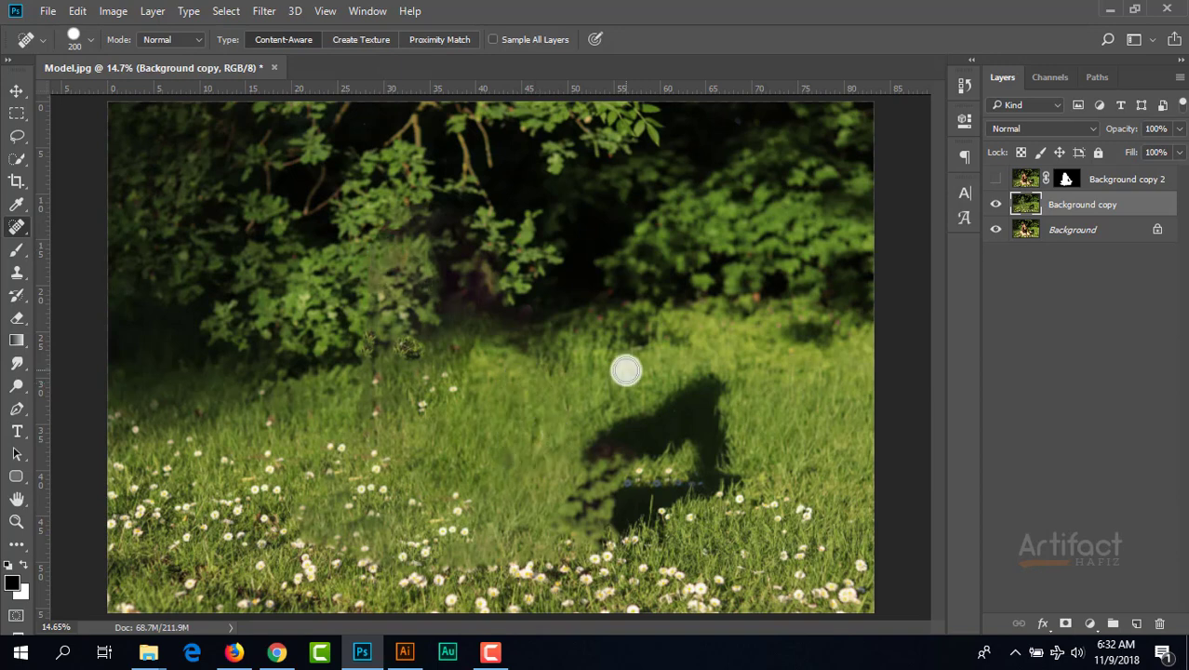
left_click(995, 179)
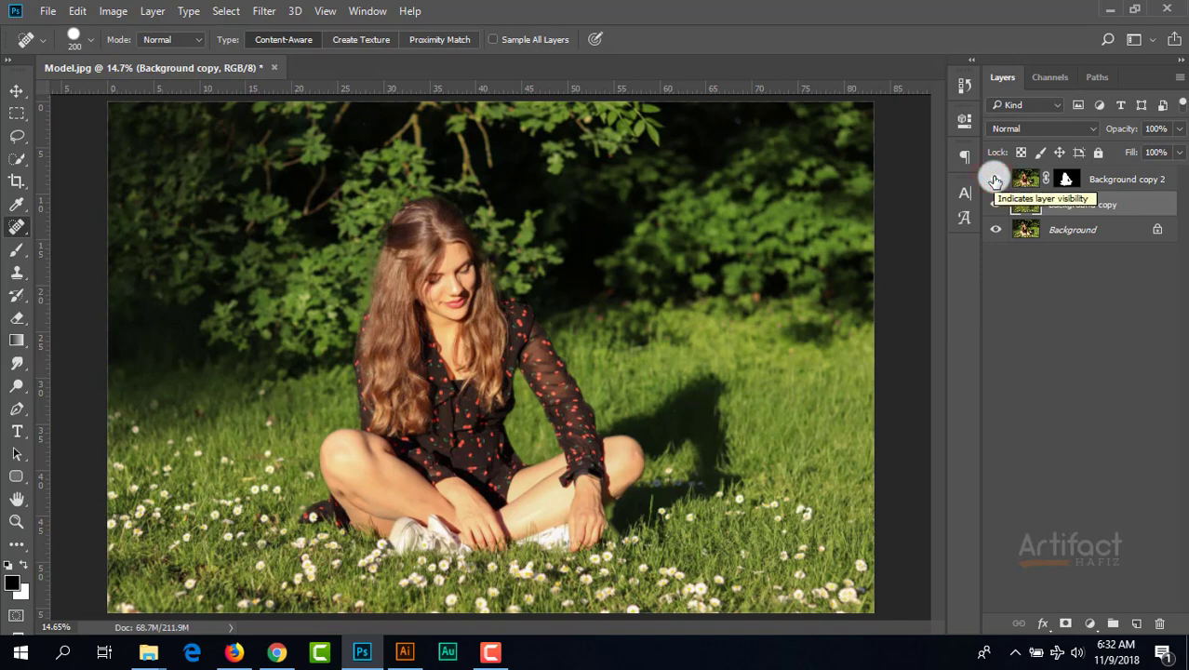
scroll(552, 333, "down", 1)
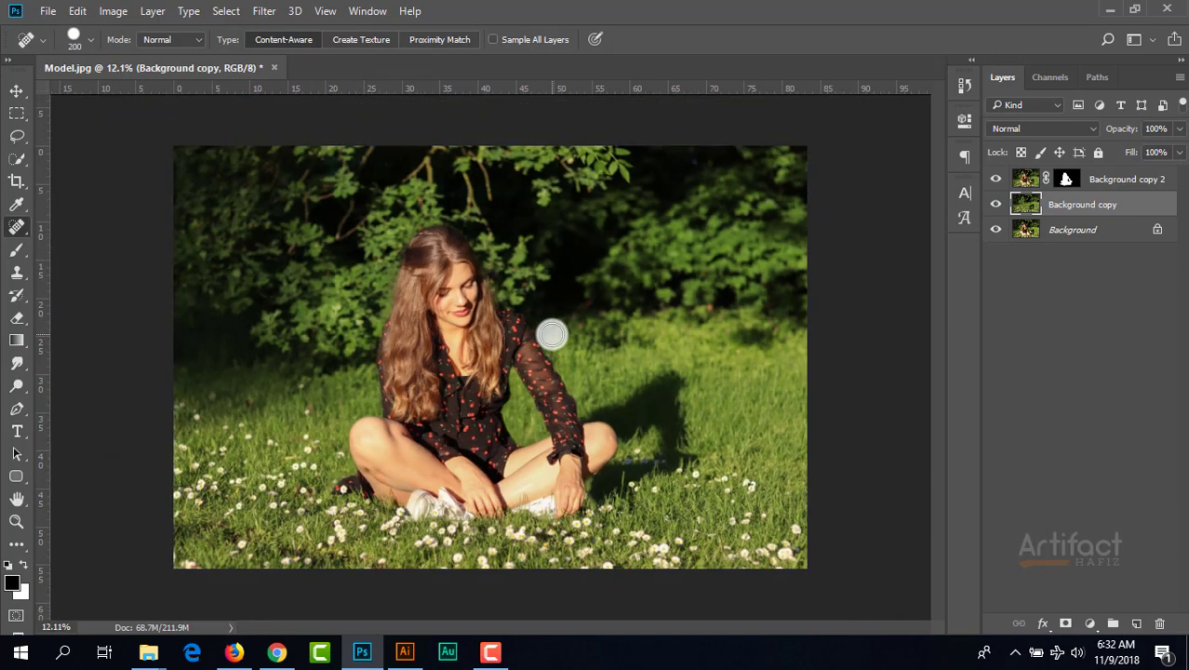
scroll(552, 333, "up", 1)
- Start a Tilt-Shift blur of 120 px on Background copy and move its focus band down to the woman's crossed legs
left_click(1075, 205)
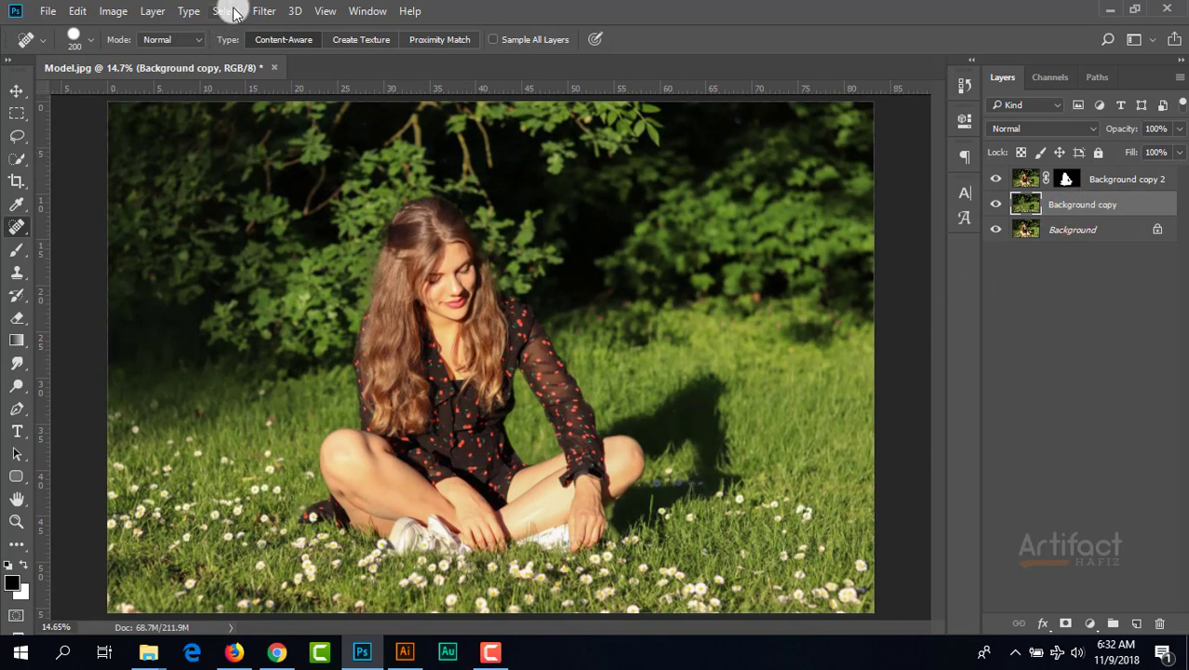
left_click(267, 10)
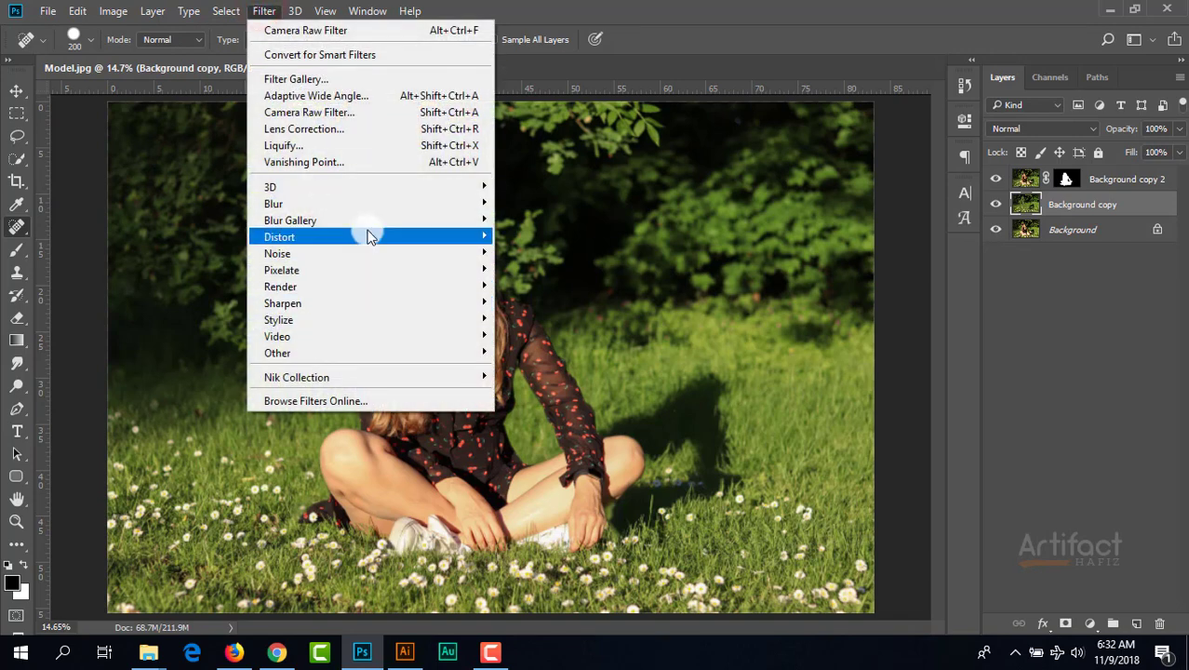
mouse_move(369, 221)
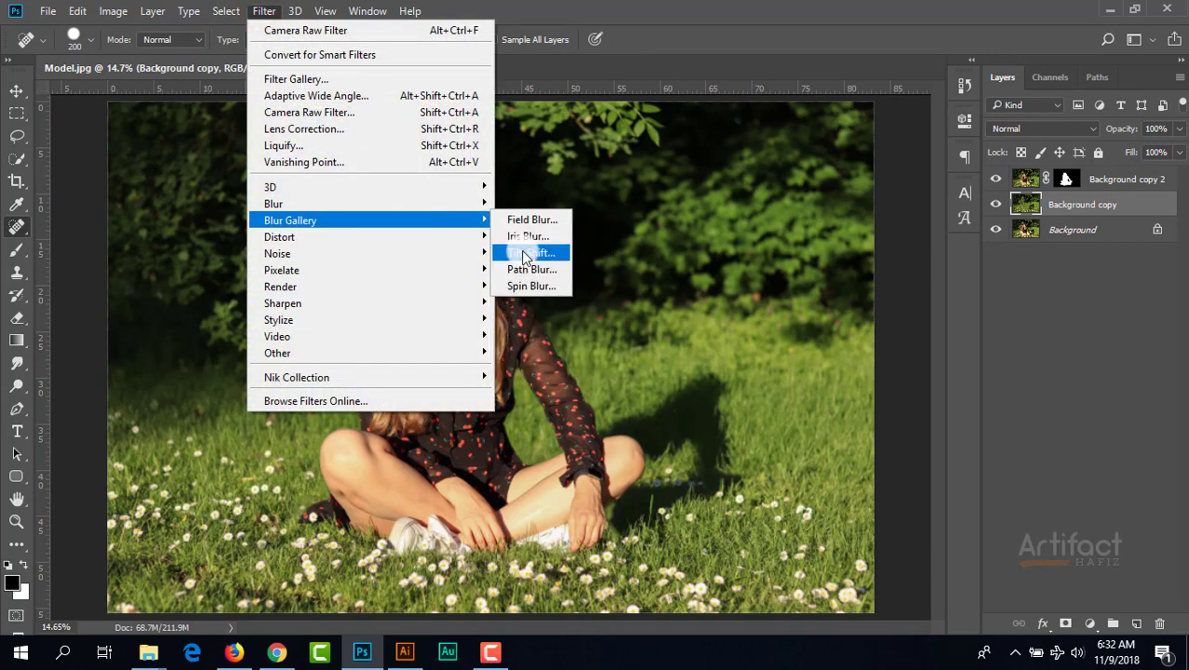
left_click(521, 251)
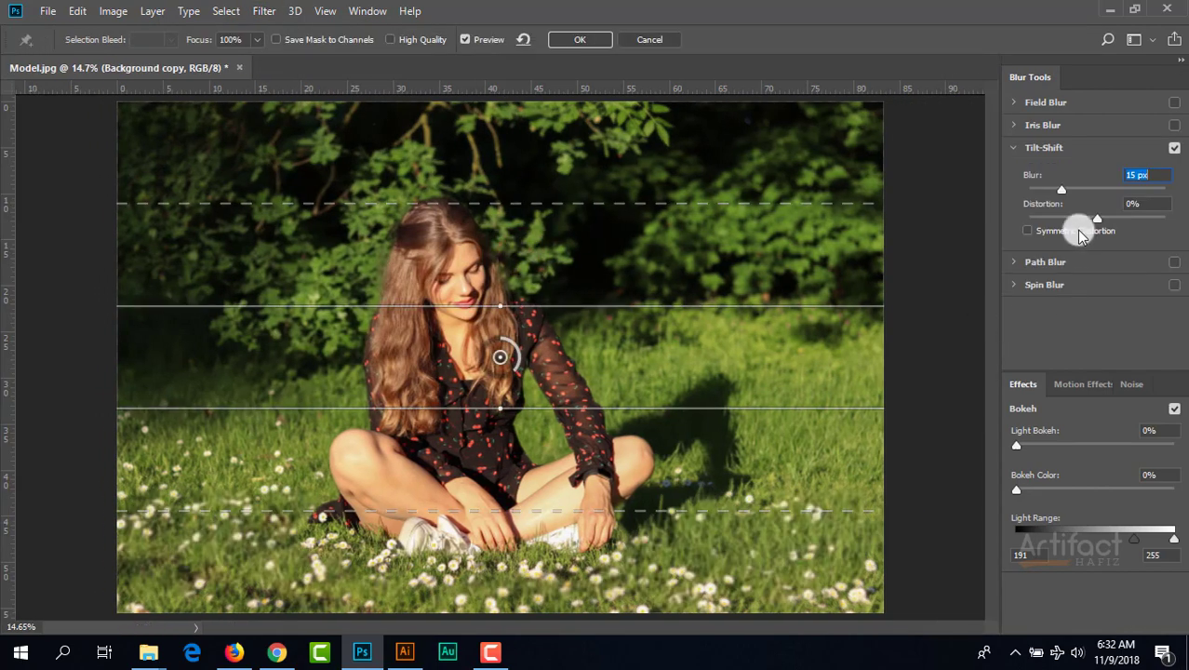
left_click_drag(1064, 191, 1105, 192)
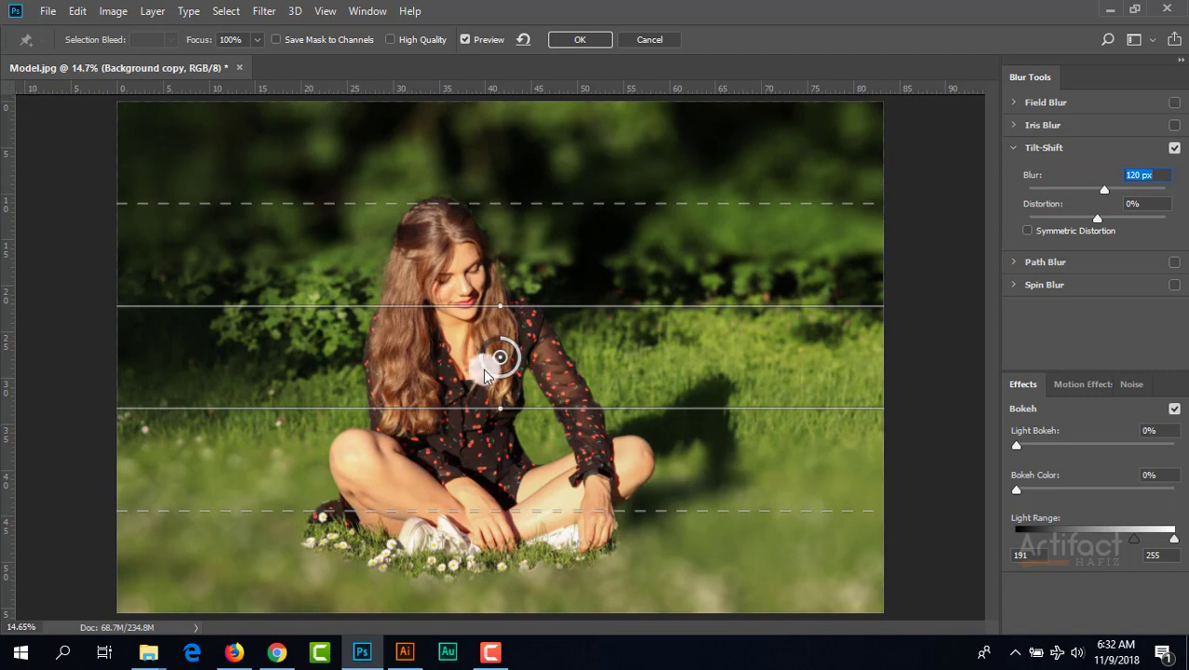
left_click_drag(500, 359, 500, 525)
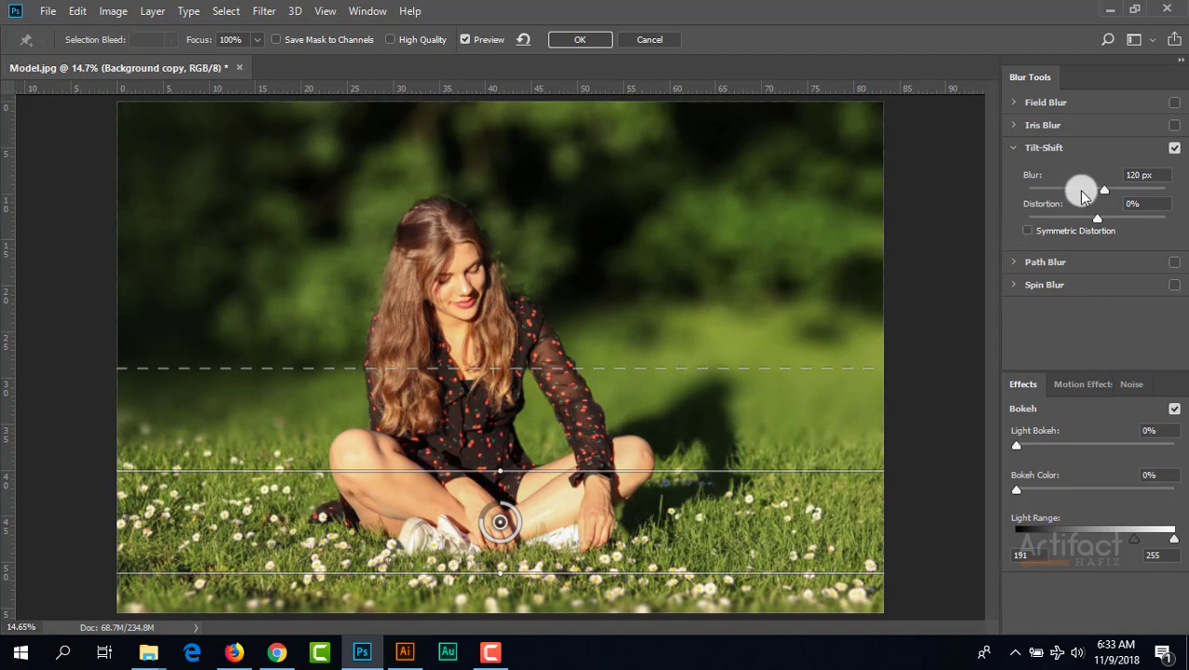
- Reduce the blur to 102 px, fine-tune the focus band and upper transition line around the woman, and apply the Tilt-Shift
left_click(1082, 190)
left_click_drag(1096, 187, 1098, 187)
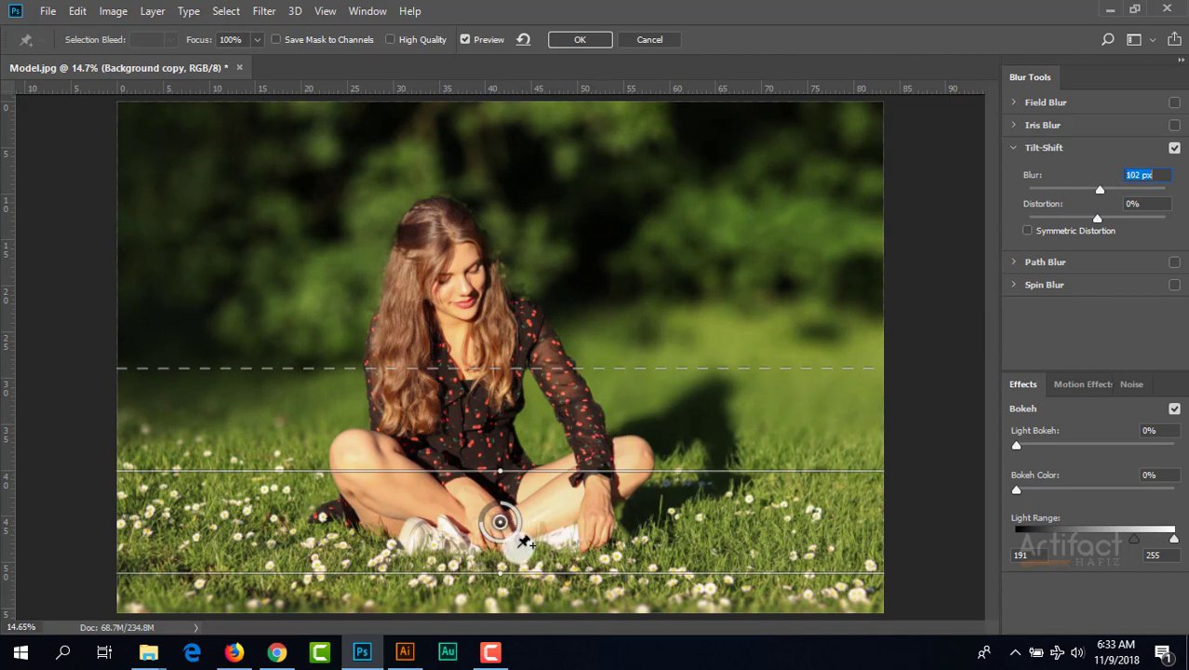
mouse_move(497, 527)
left_mouse_down()
mouse_move(500, 554)
mouse_move(504, 512)
left_mouse_up()
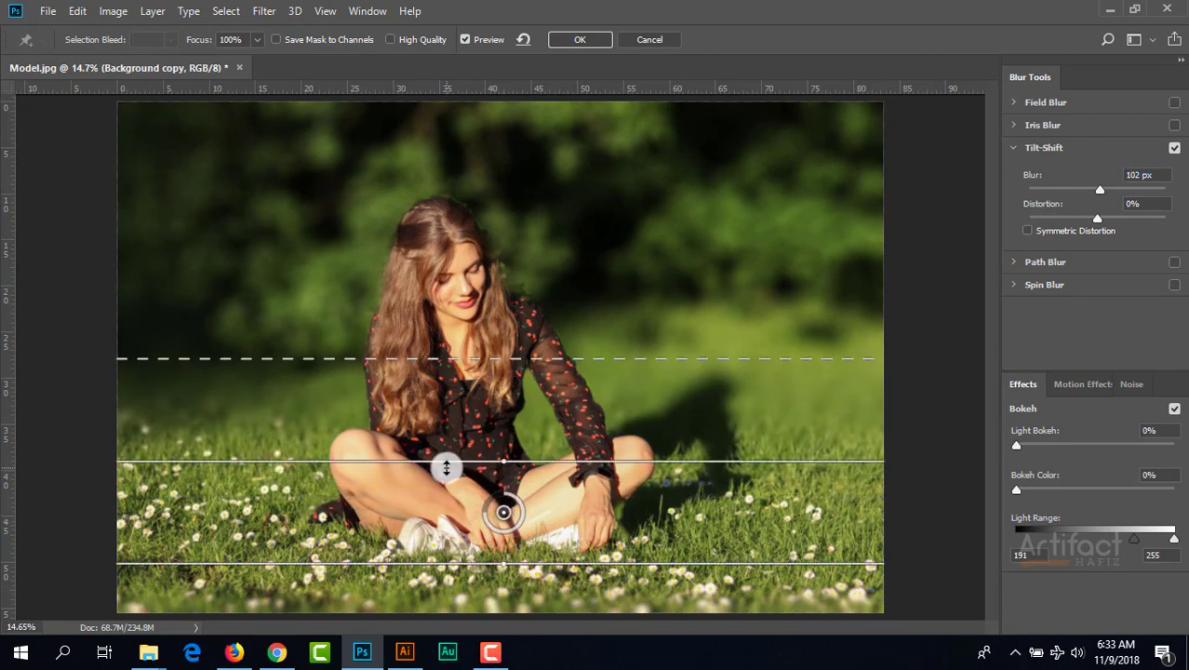
left_click_drag(447, 464, 448, 491)
left_click_drag(475, 390, 488, 353)
left_click_drag(433, 488, 439, 471)
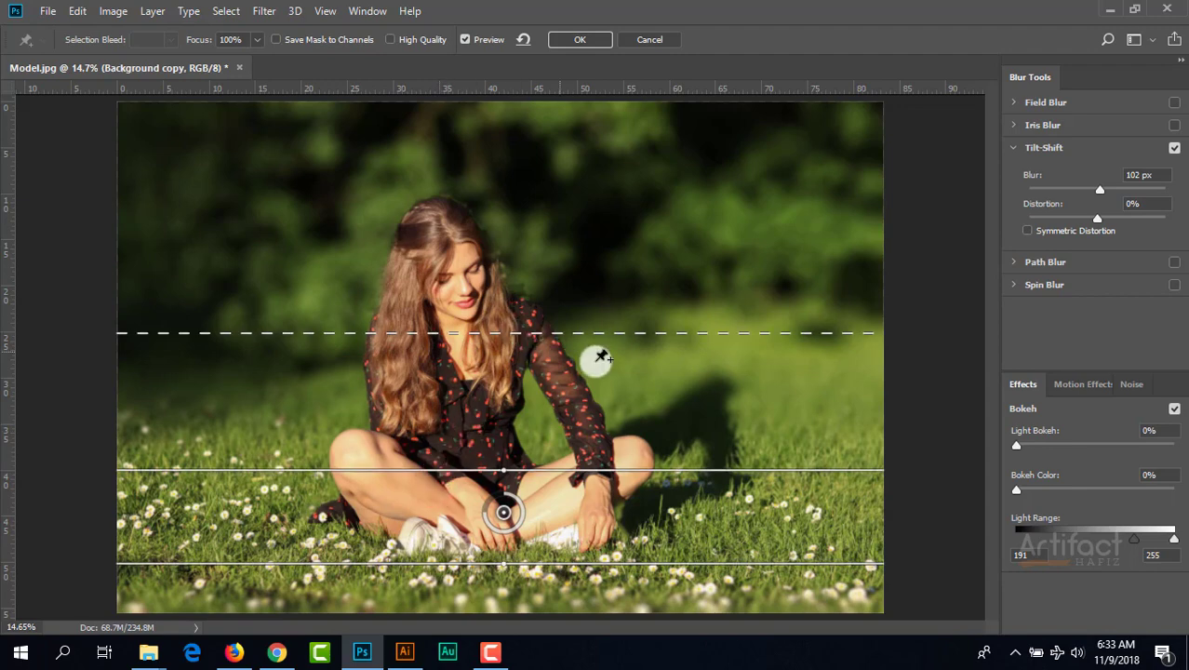
left_click(567, 39)
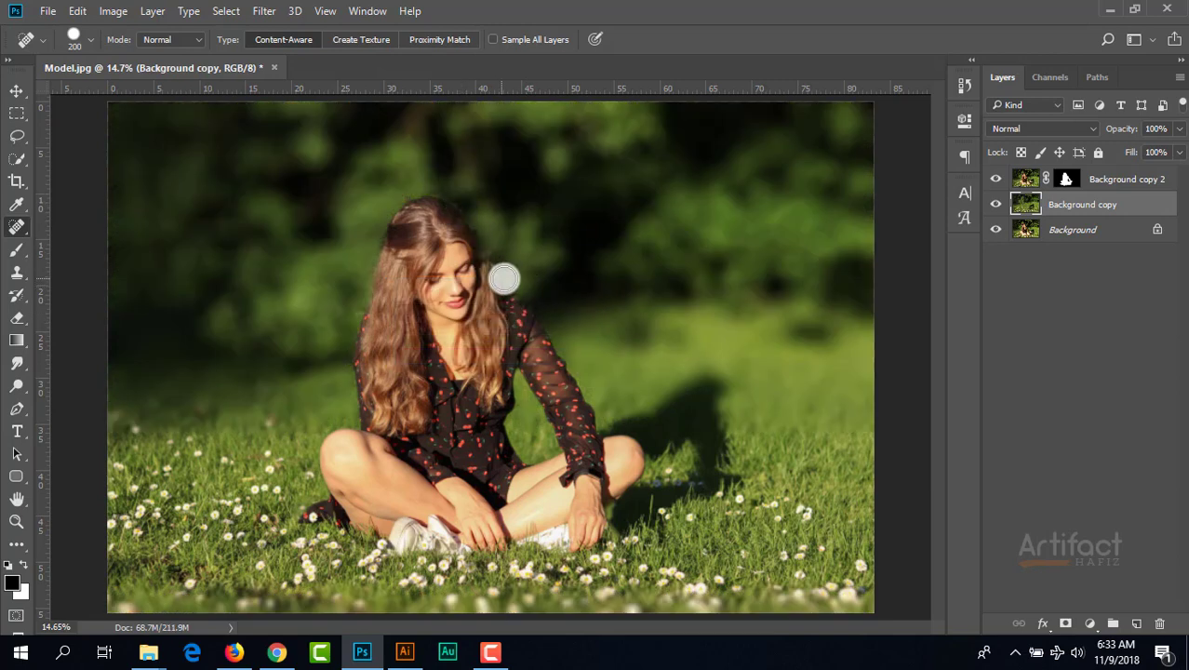
- Display the Background copy 2 layer mask and paint black in Overlay mode over the gray fringe beside the face-side hair and crown
scroll(508, 281, "up", 5)
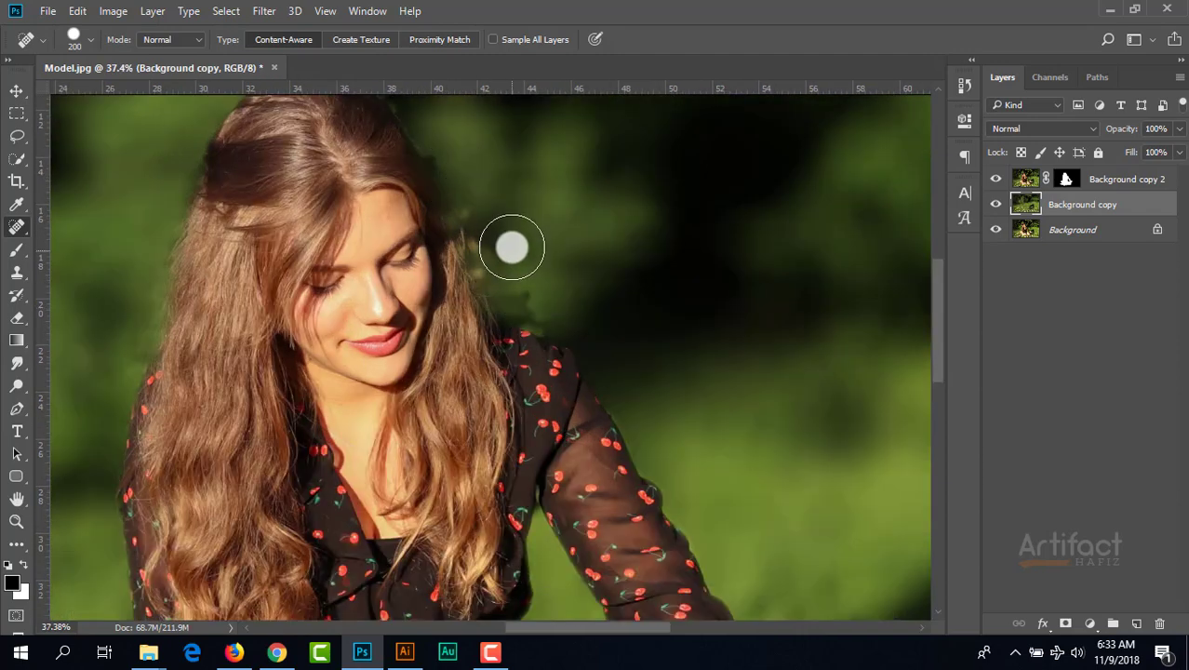
left_click_drag(514, 261, 518, 341)
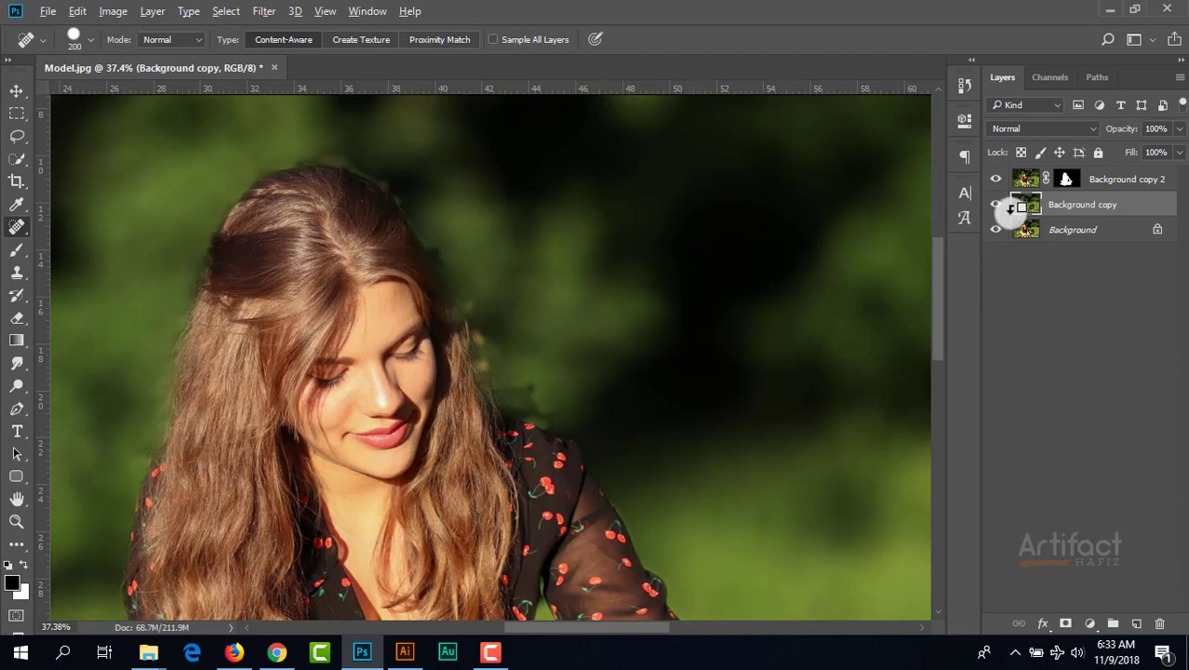
left_click(1067, 180, "alt")
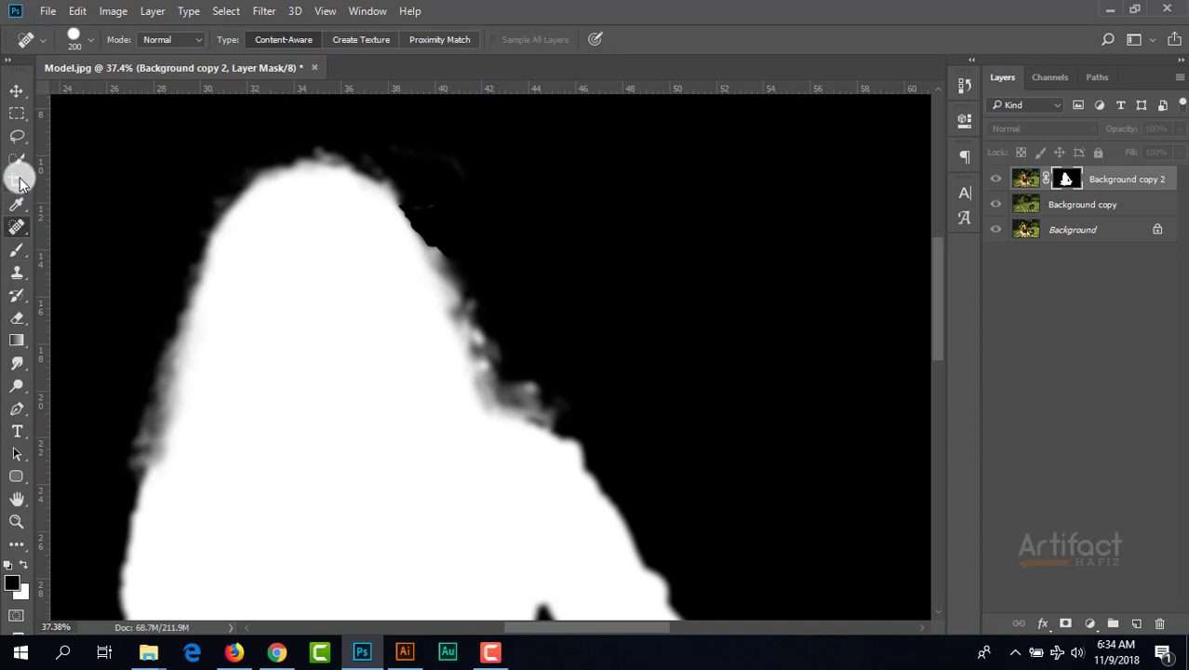
key("bracketleft")
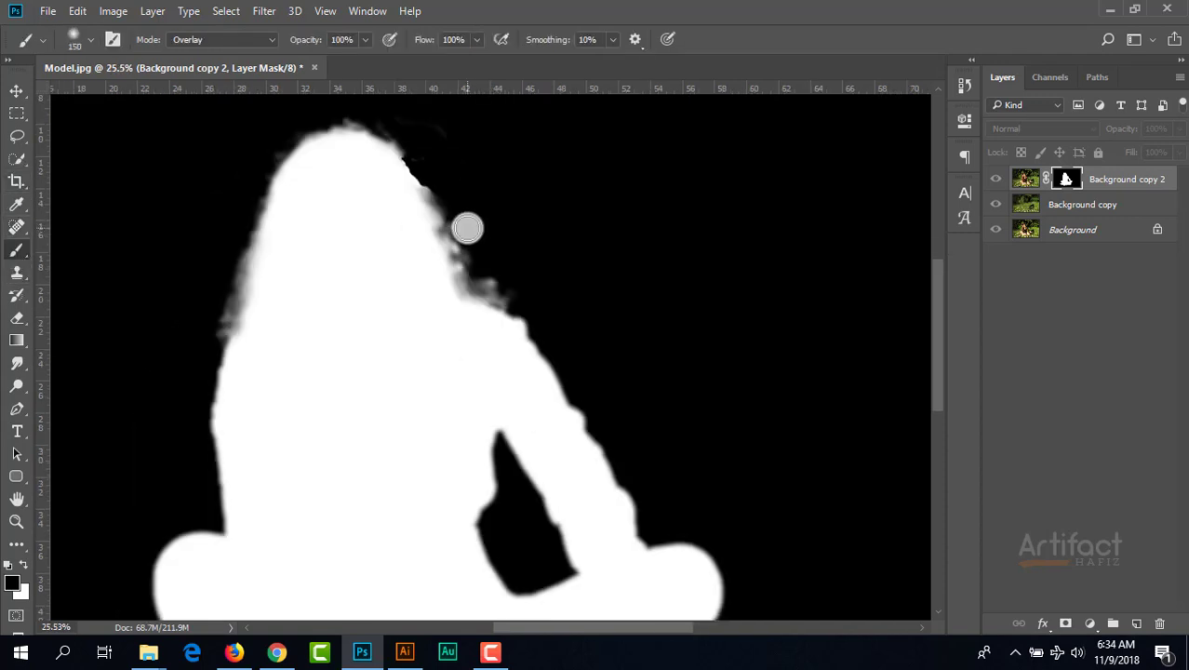
key("bracketleft")
mouse_move(439, 191)
left_mouse_down()
mouse_move(476, 271)
mouse_move(523, 298)
mouse_move(480, 279)
mouse_move(432, 184)
left_mouse_up()
mouse_move(434, 128)
left_mouse_down()
mouse_move(386, 119)
mouse_move(433, 149)
left_mouse_up()
left_click(427, 154)
- Clean the mask fringe along the back of the hair and above the crown, reducing the Overlay brush to size 100
left_click_drag(276, 143, 201, 350)
left_click(207, 322)
key("[")
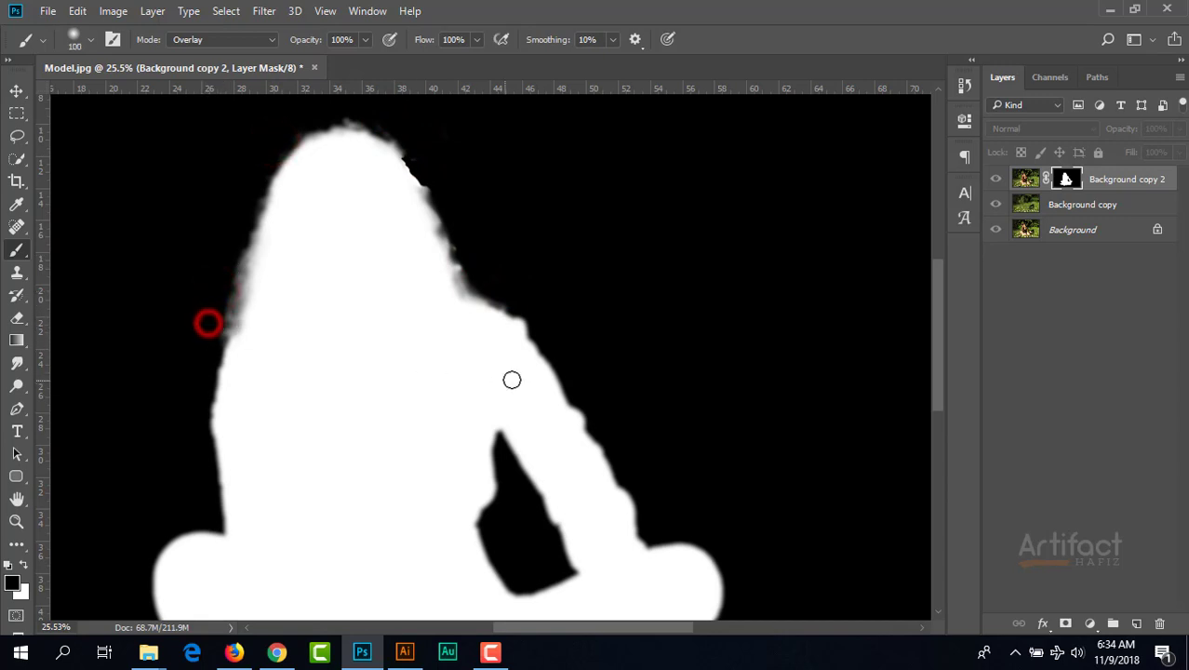
left_click(356, 116)
scroll(493, 276, "down", 4)
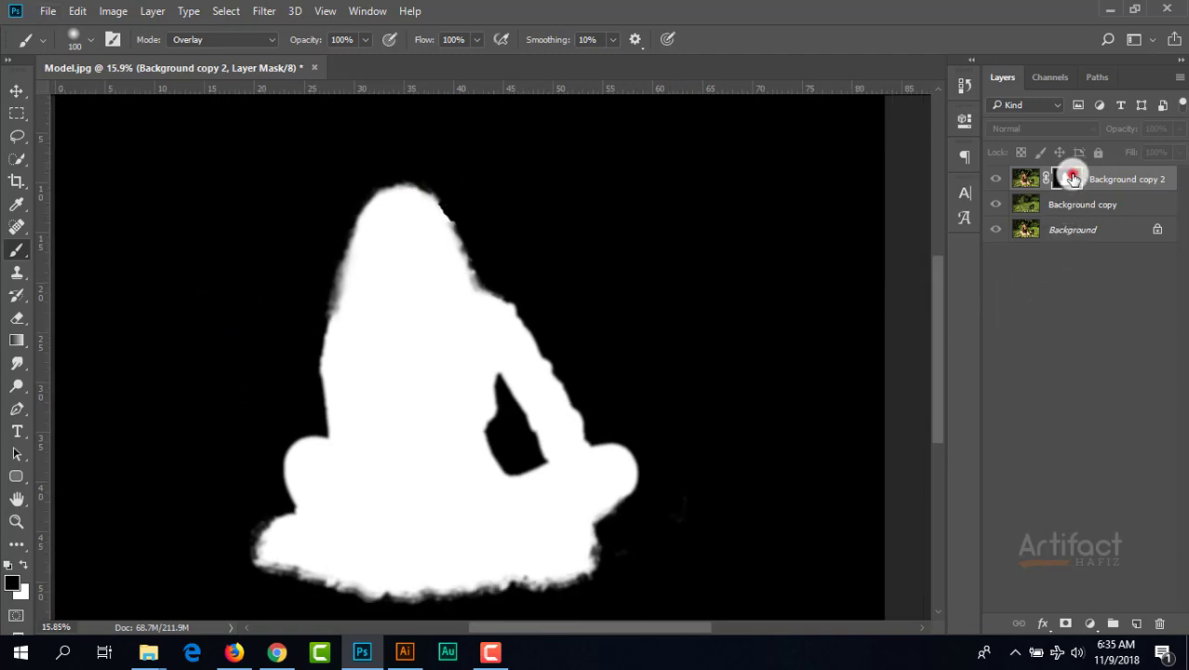
- Check the masked portrait in normal view, then redisplay the mask and touch up the hair edge above the shoulder
left_click(1072, 176, "alt")
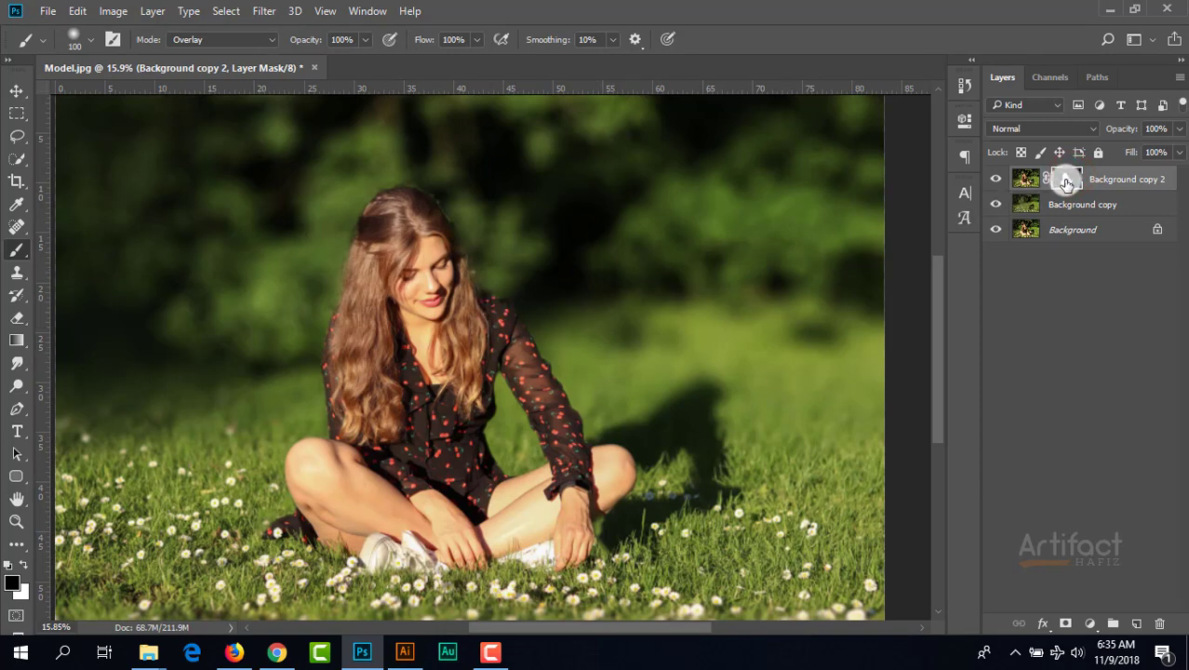
key("alt")
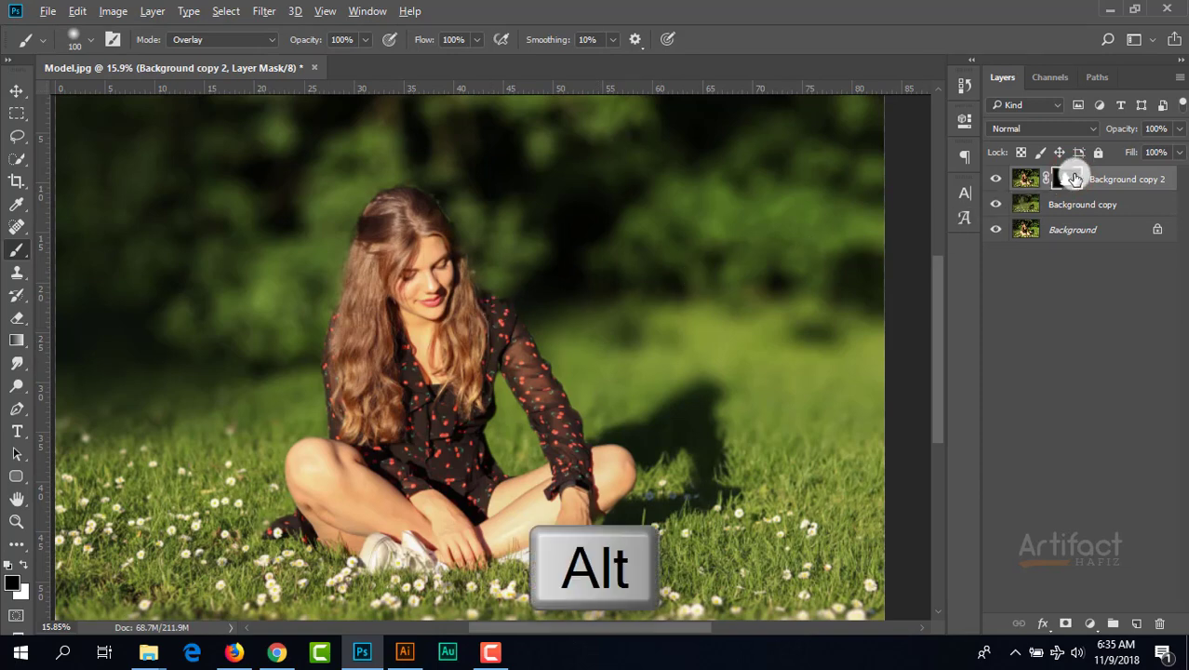
left_click(1075, 178, "alt")
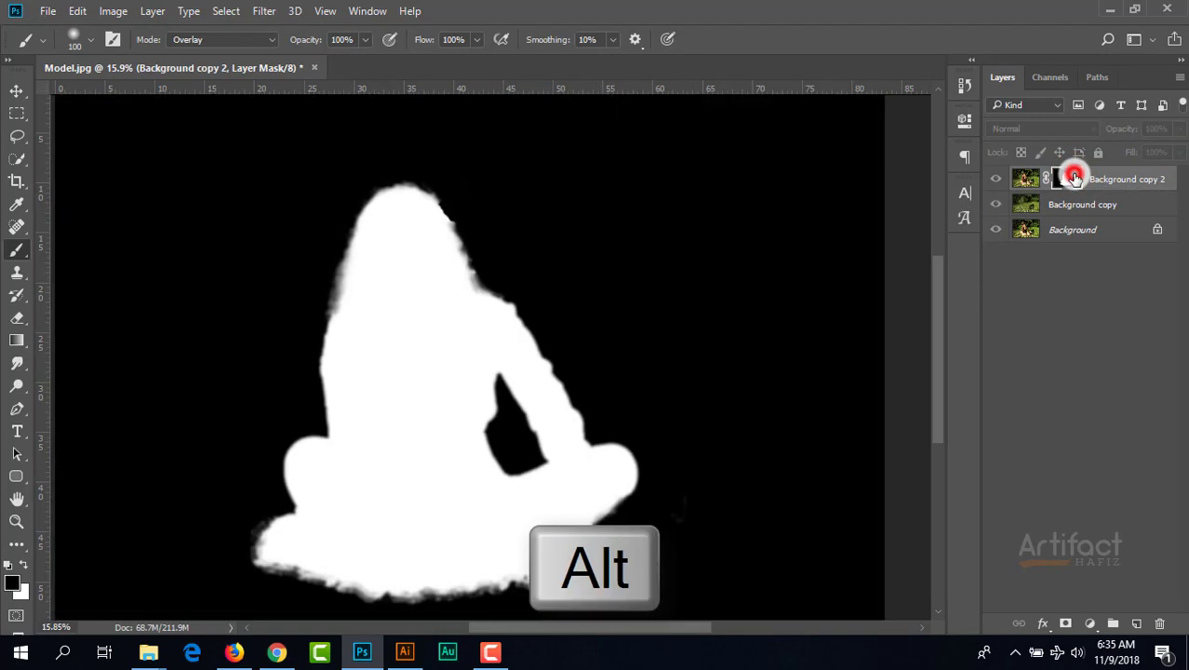
left_click(477, 268)
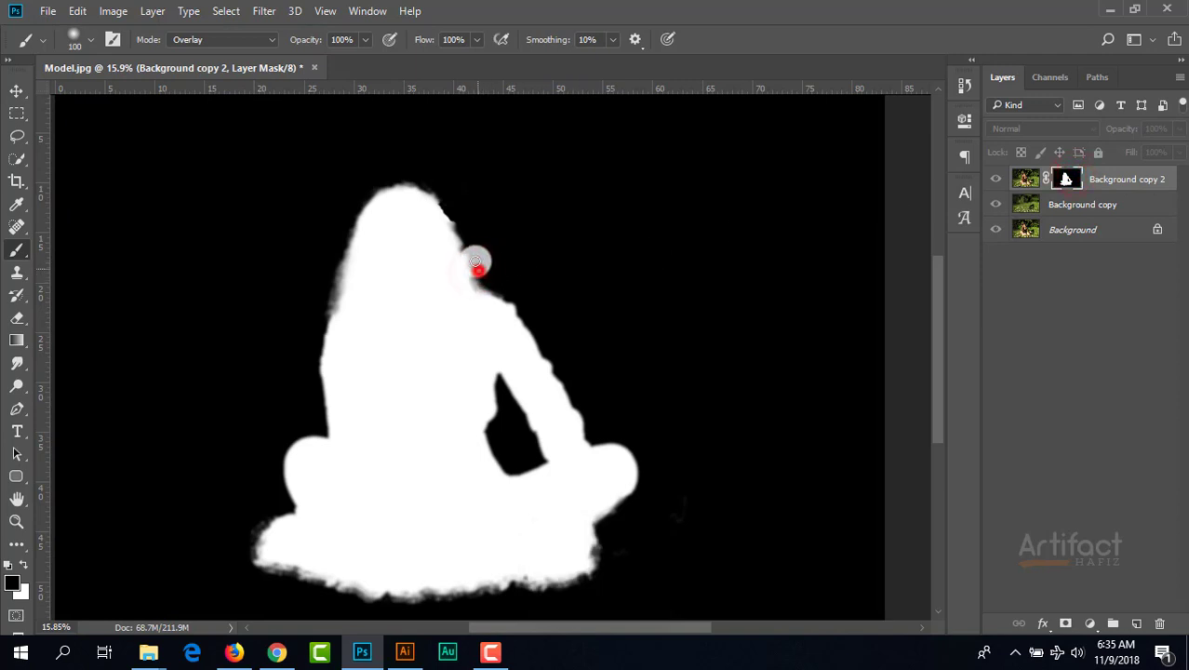
- Clean the mask's remaining gray fringe along the face-side hair and crown with black, and return to the normal image view
left_click_drag(441, 198, 430, 183)
left_click_drag(460, 227, 446, 202)
left_click(433, 191)
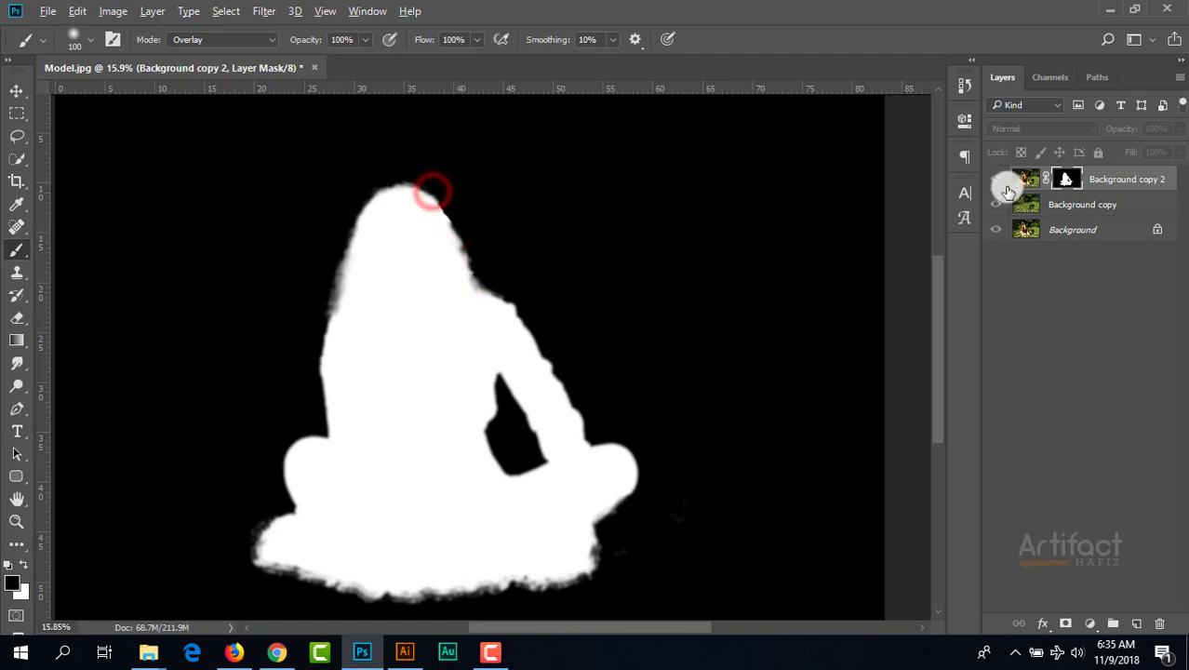
left_click(1067, 178, "alt")
scroll(536, 341, "down", 1)
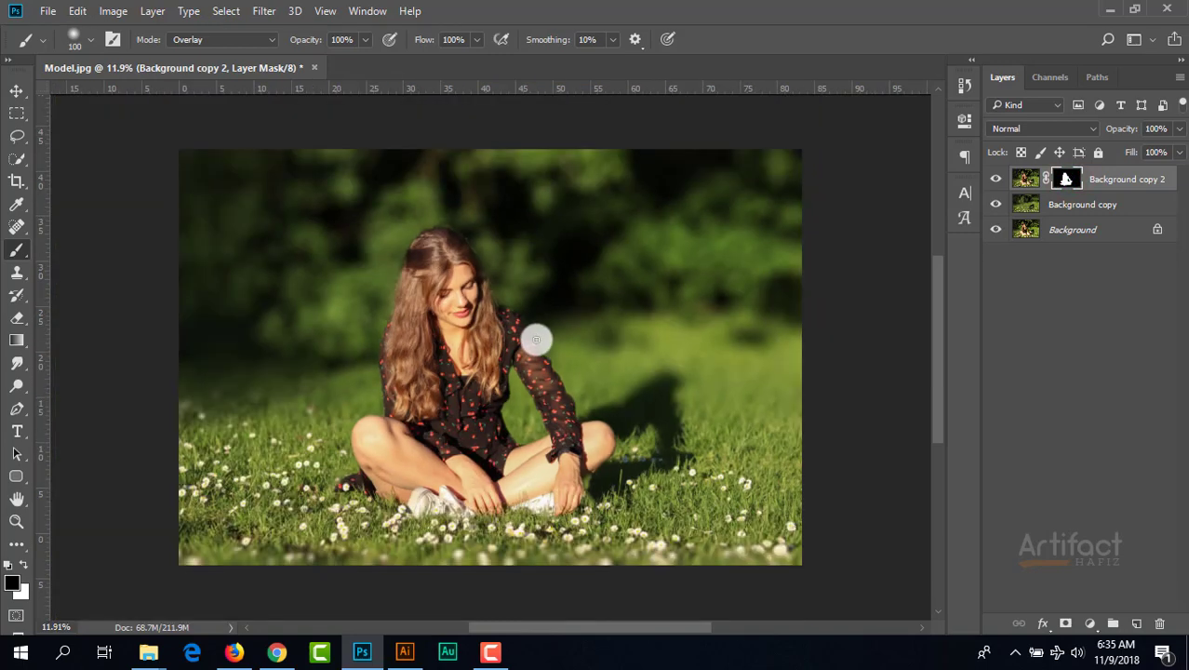
scroll(536, 340, "up", 1)
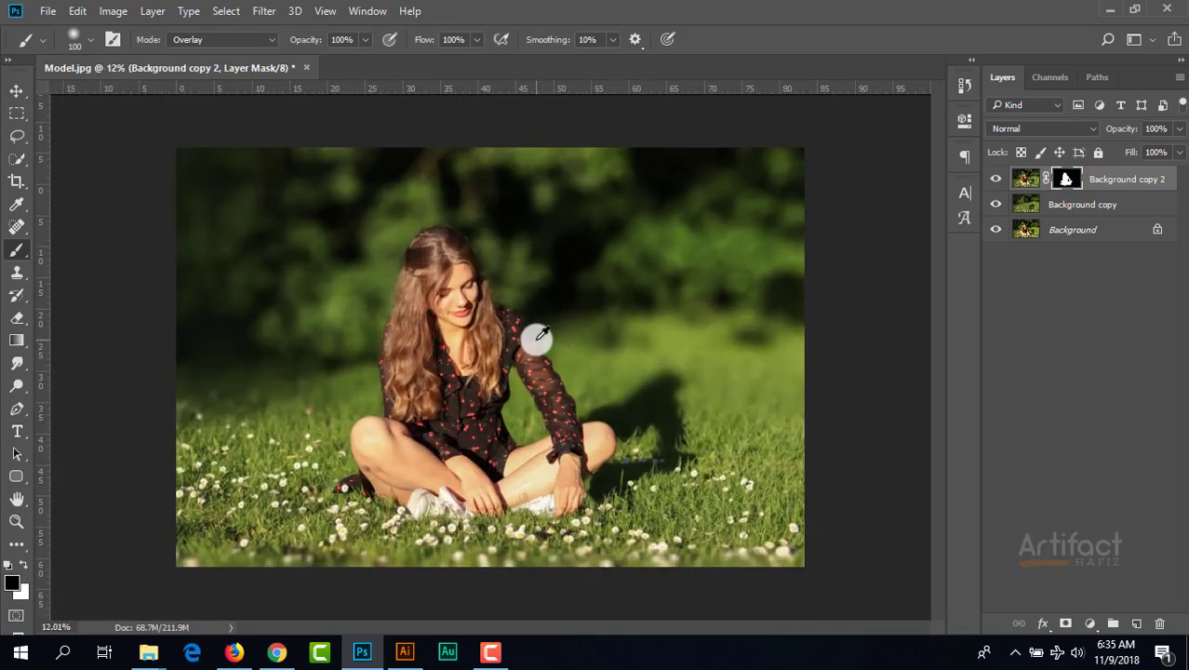
- Add a Brightness/Contrast adjustment layer above Background copy and set its brightness to 25
left_click(1068, 212)
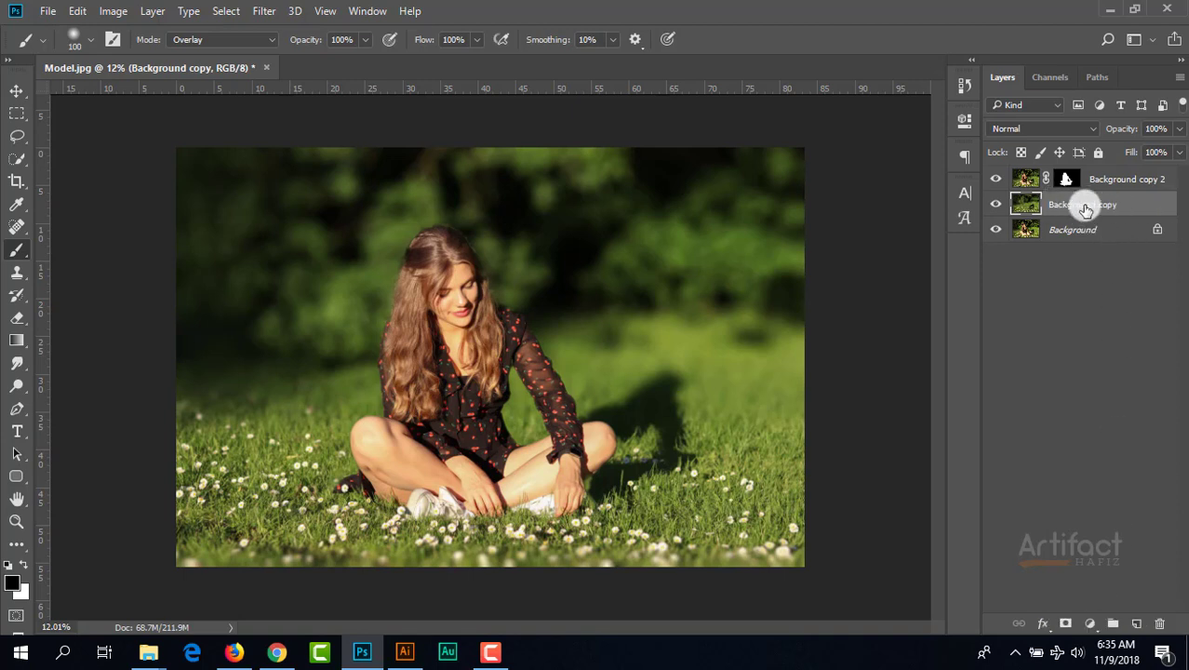
left_click(1124, 198)
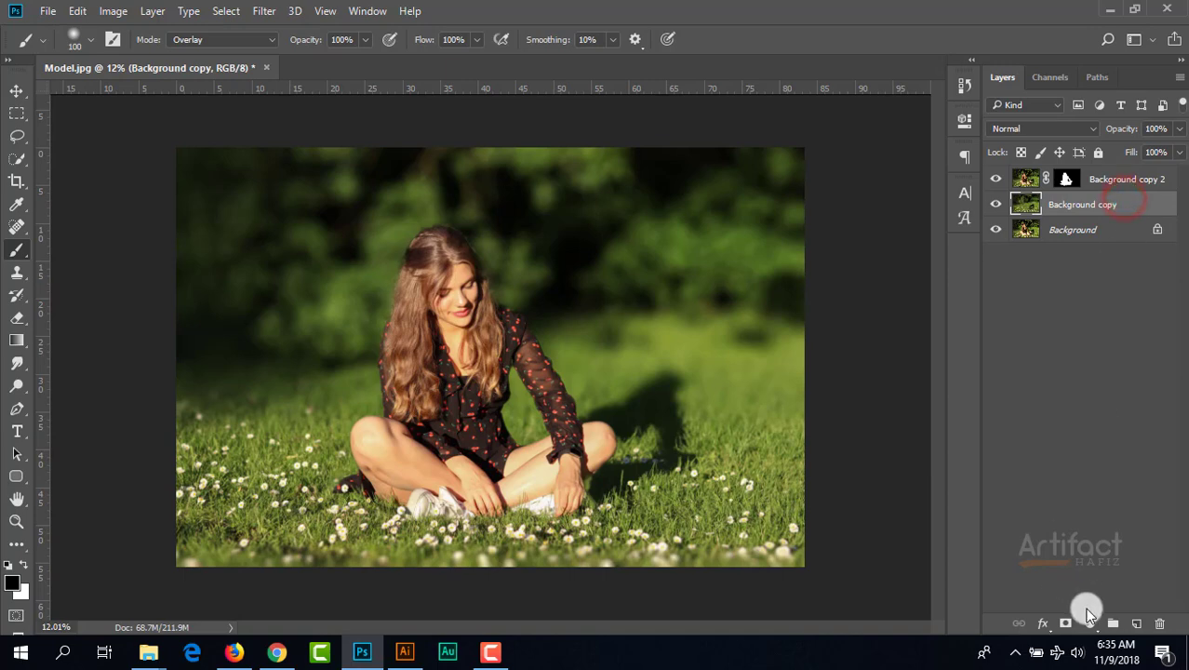
left_click(1094, 626)
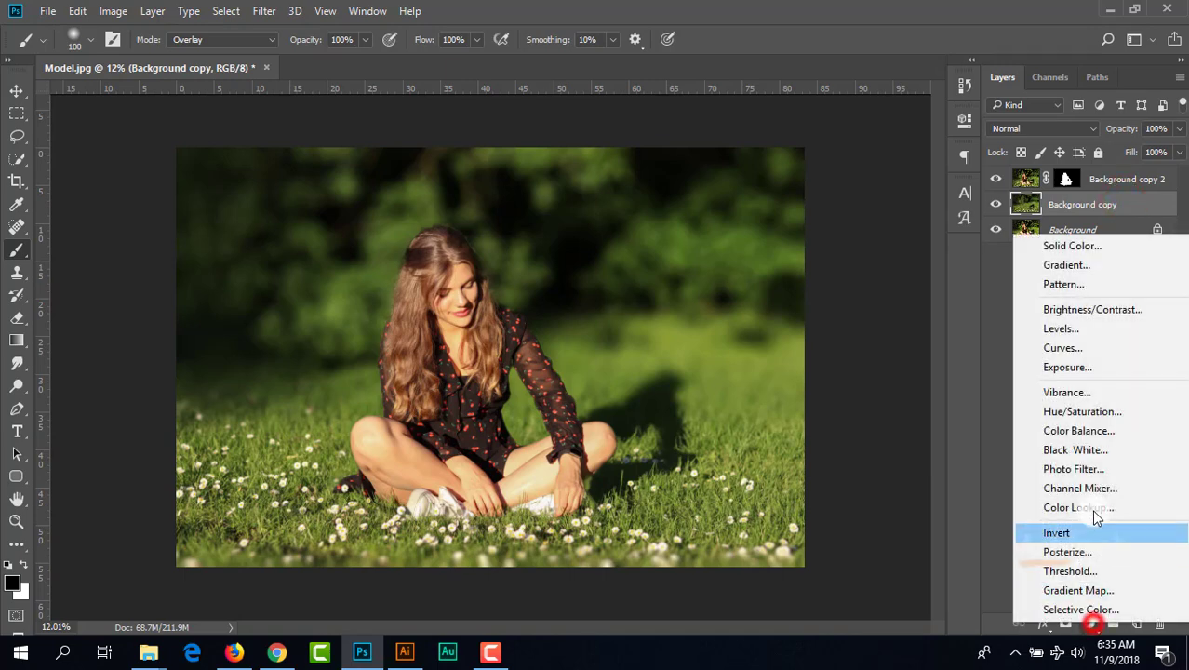
left_click(1092, 317)
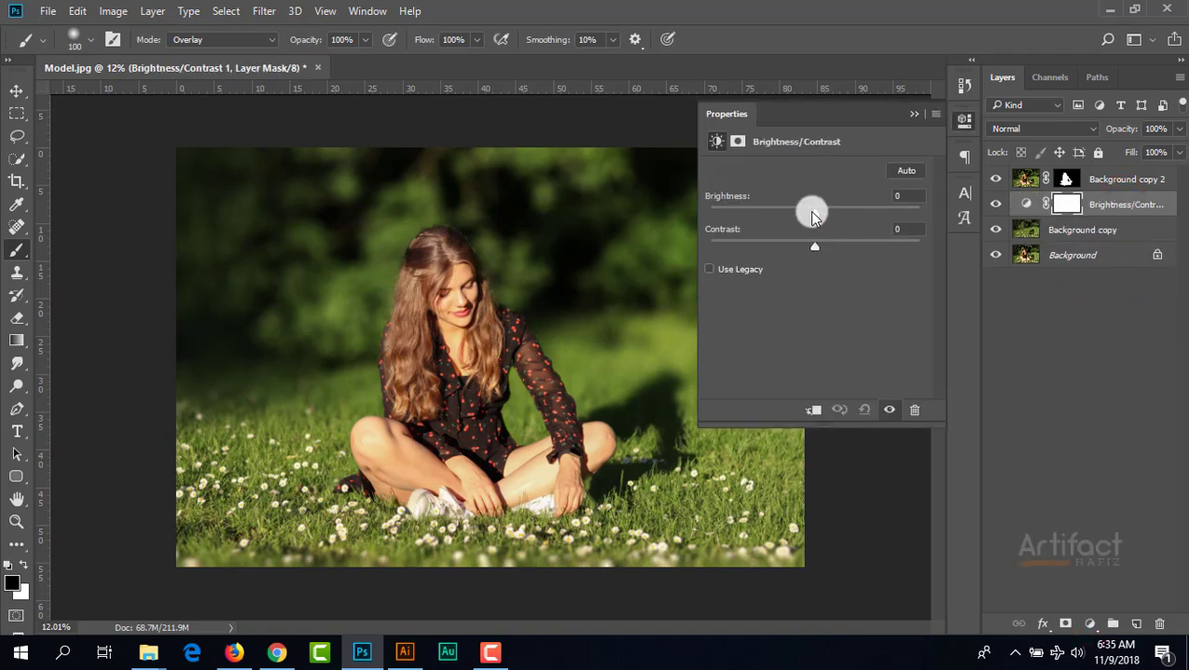
left_click_drag(812, 214, 840, 218)
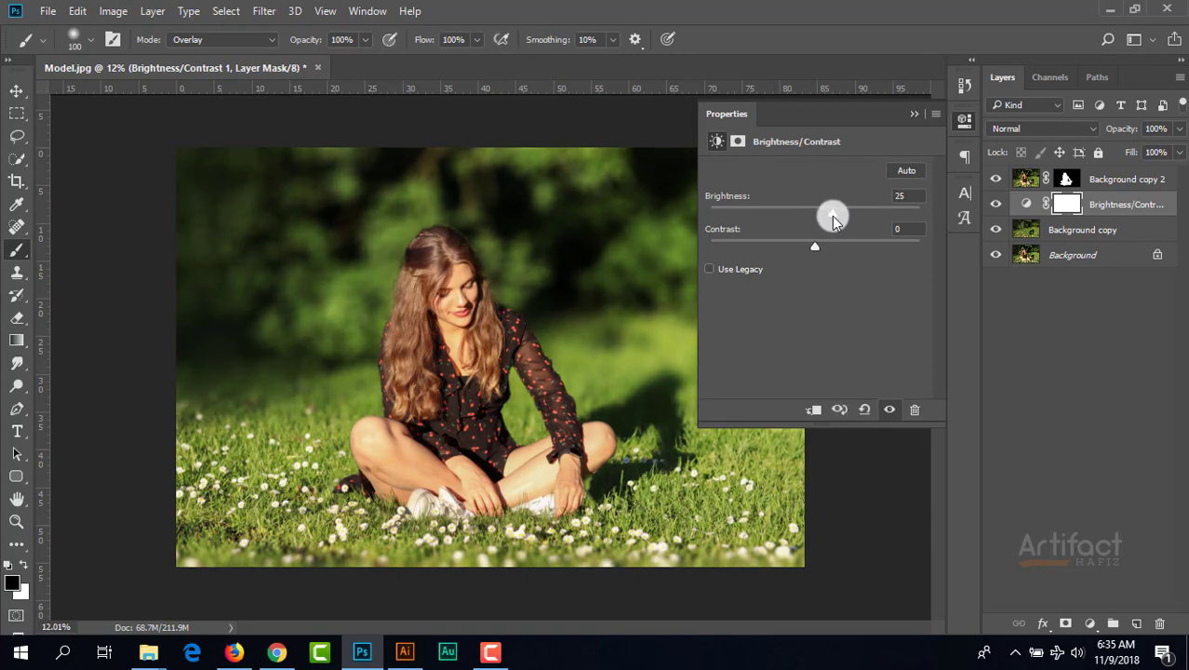
left_click(914, 114)
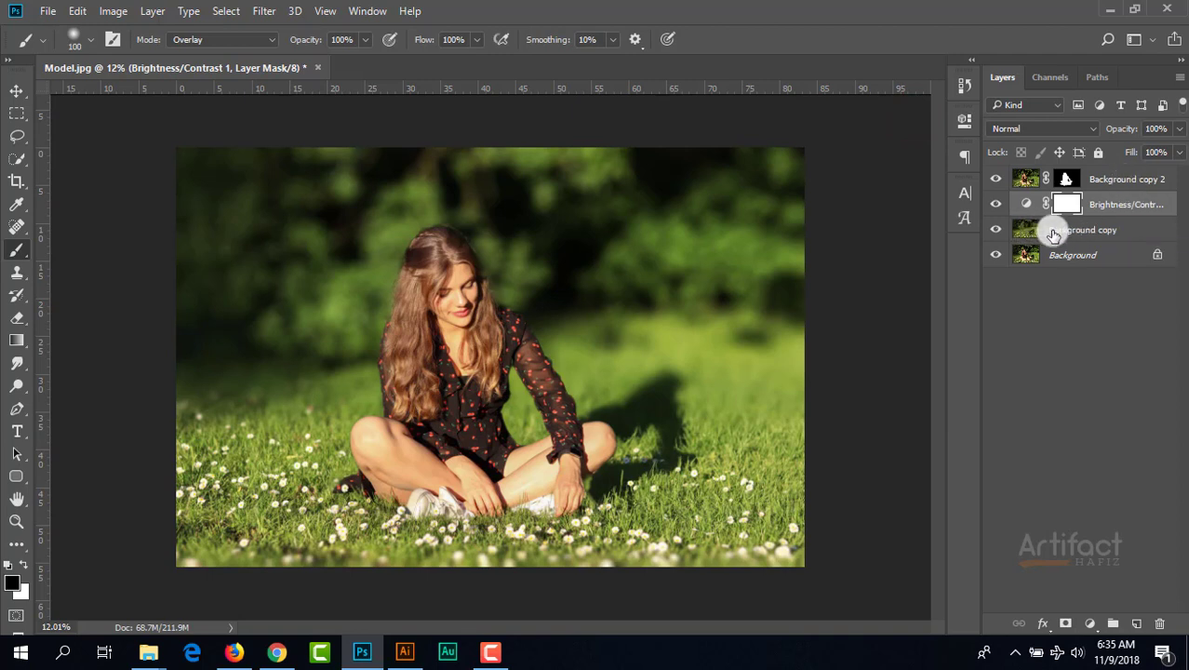
- Free-transform the Background copy layer, scaling it to about 168% and shifting it toward the upper left behind the woman
left_click(1074, 233)
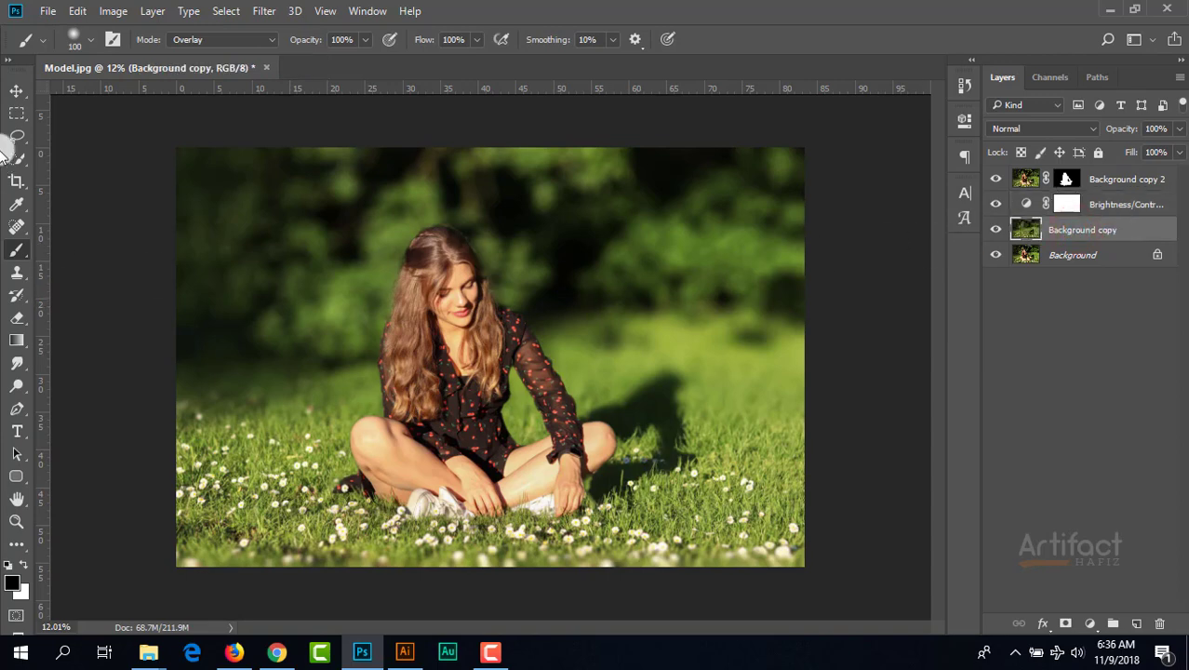
left_click(14, 89)
key("ctrl+t")
left_click(560, 333, "alt")
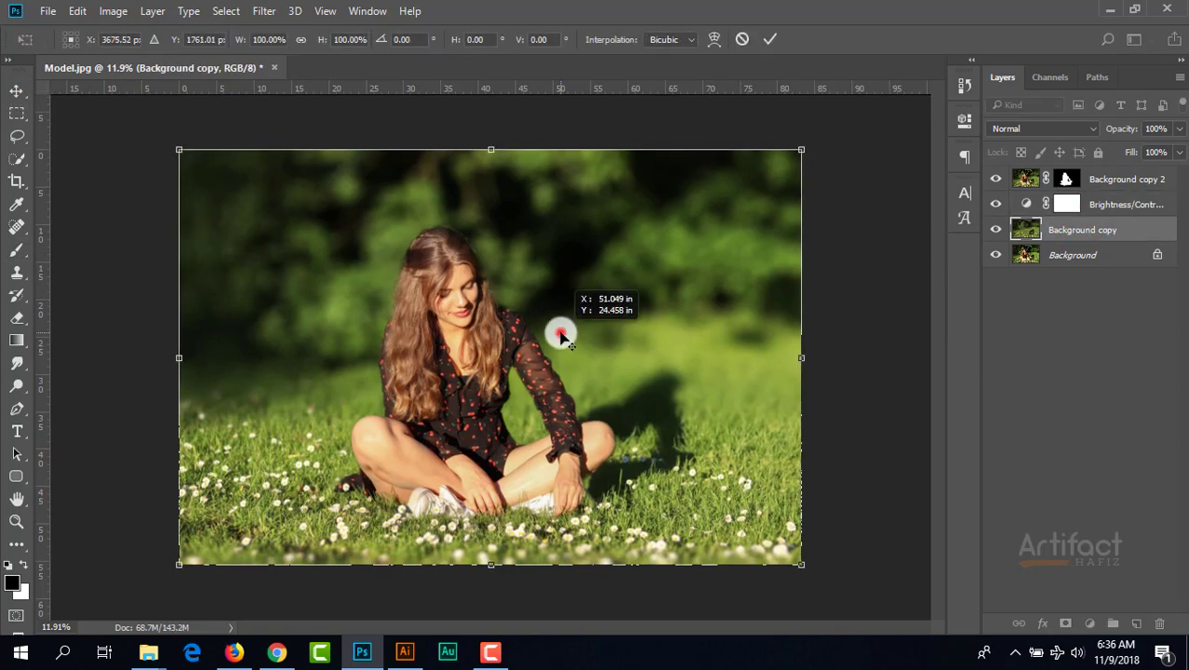
scroll(560, 333, "down", 2)
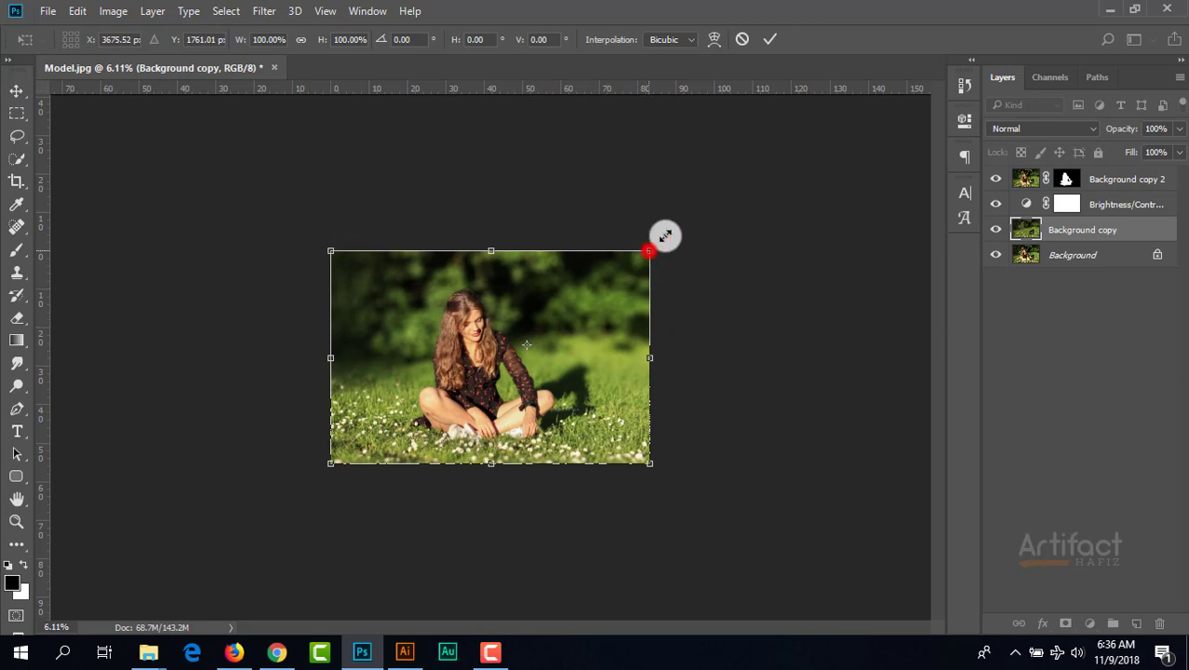
left_click_drag(649, 251, 865, 106)
left_click_drag(765, 221, 601, 256)
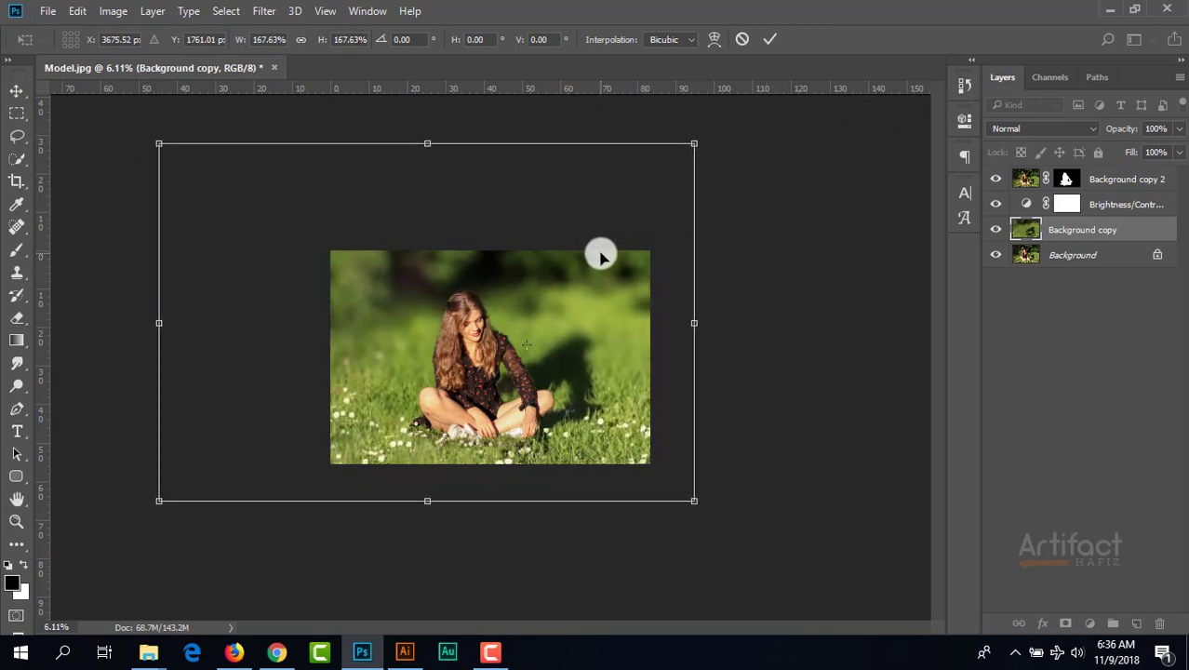
key("ctrl+plus")
key("ctrl+plus")
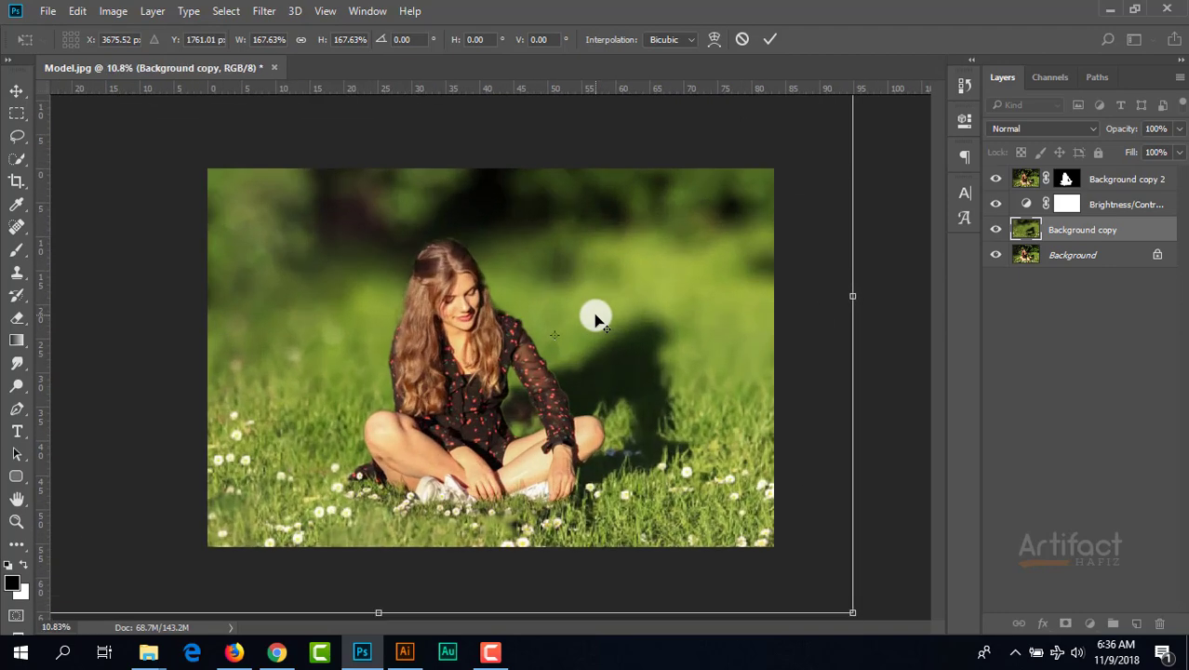
key("ctrl+minus")
key("ctrl+minus")
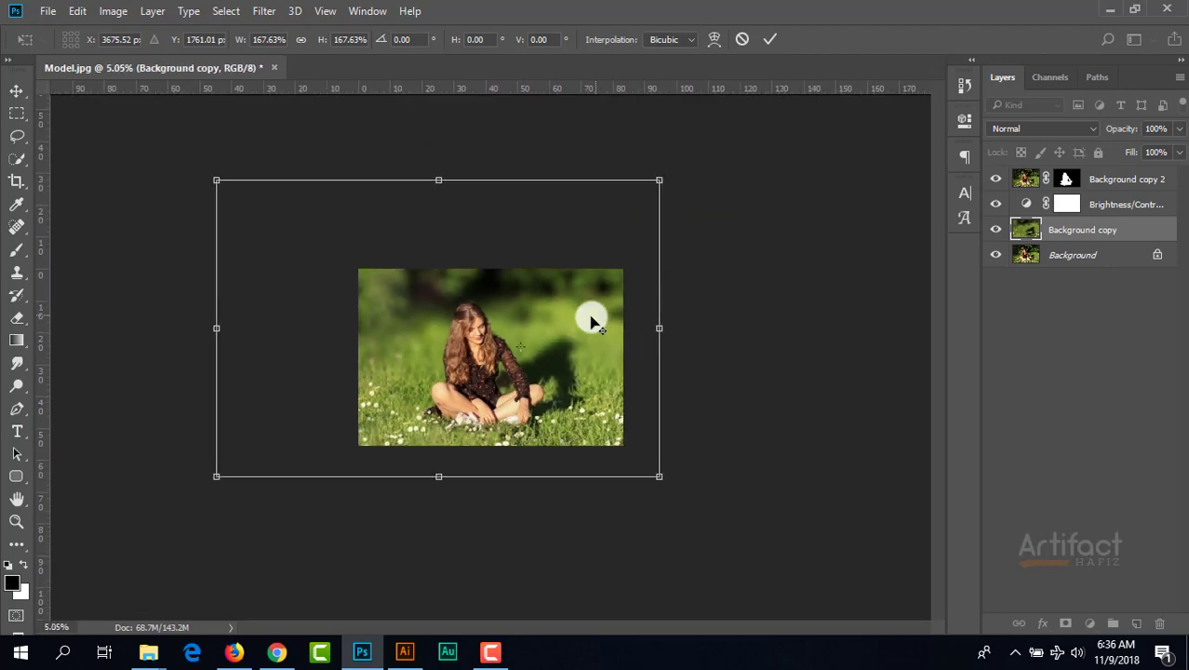
- Enlarge the Background copy layer further to about 219%, reposition it behind the woman, and apply the transform
left_click_drag(215, 181, 240, 209)
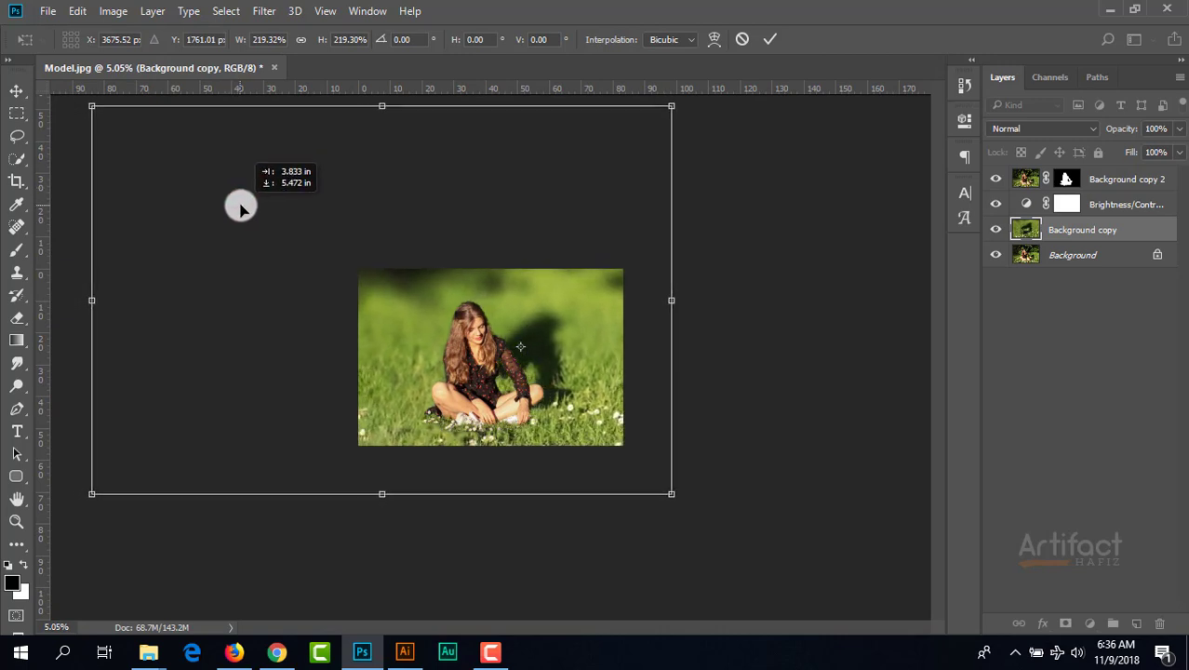
scroll(456, 411, "up", 7)
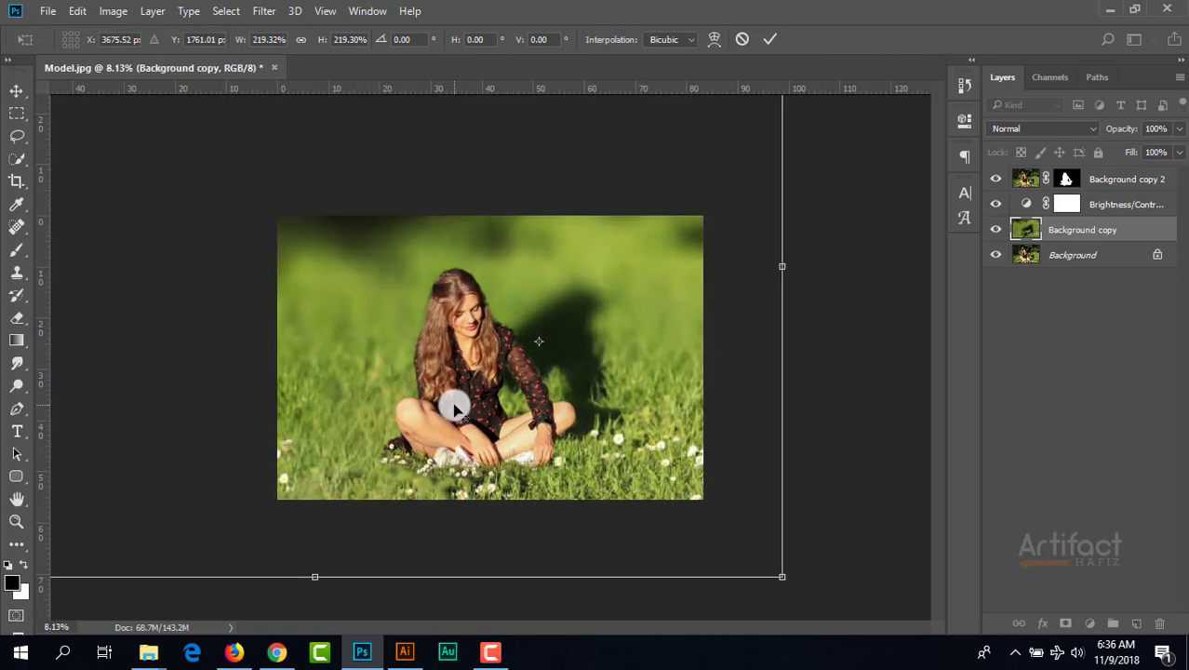
scroll(455, 410, "up", 1)
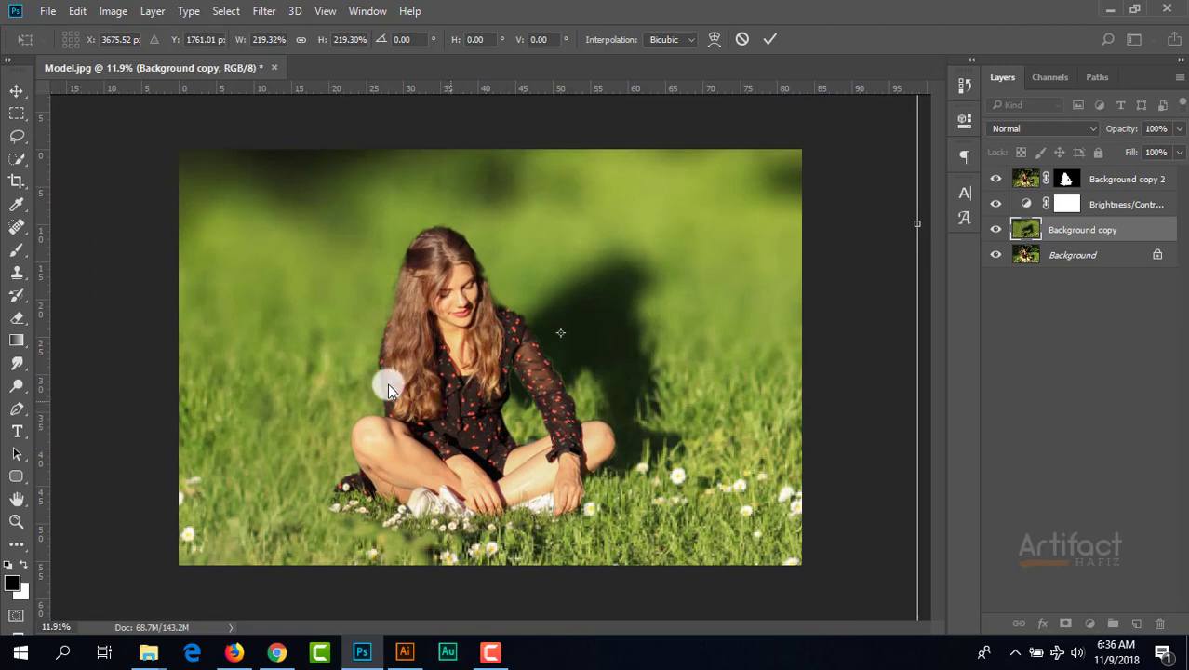
scroll(299, 356, "down", 5)
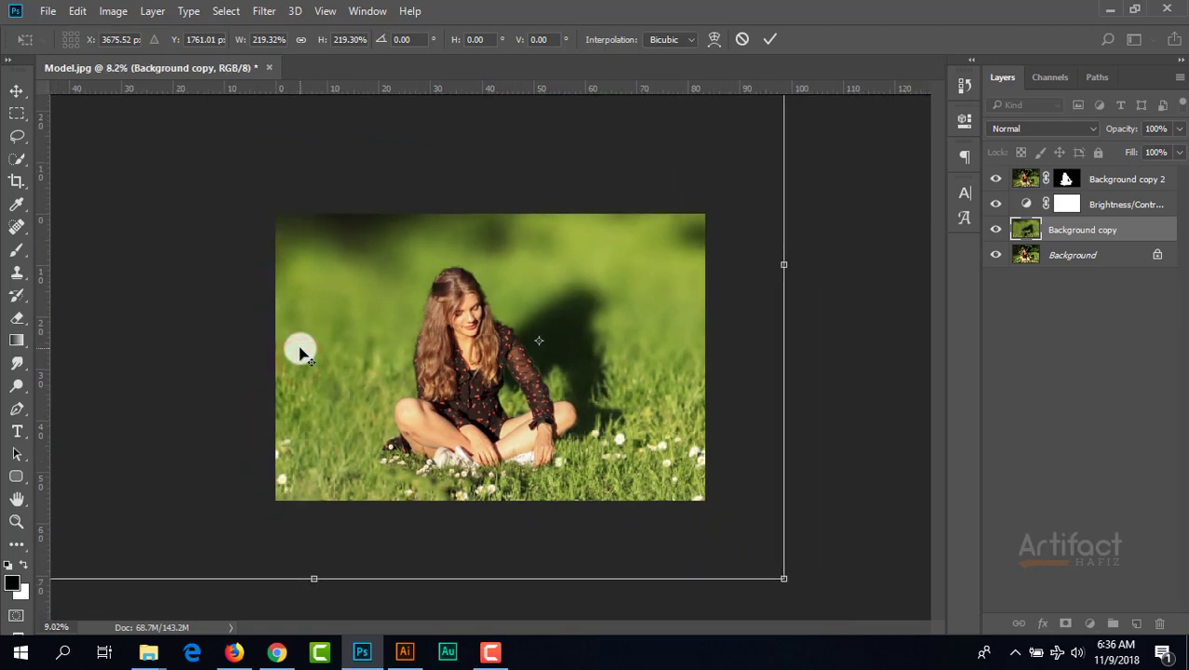
scroll(321, 366, "up", 2)
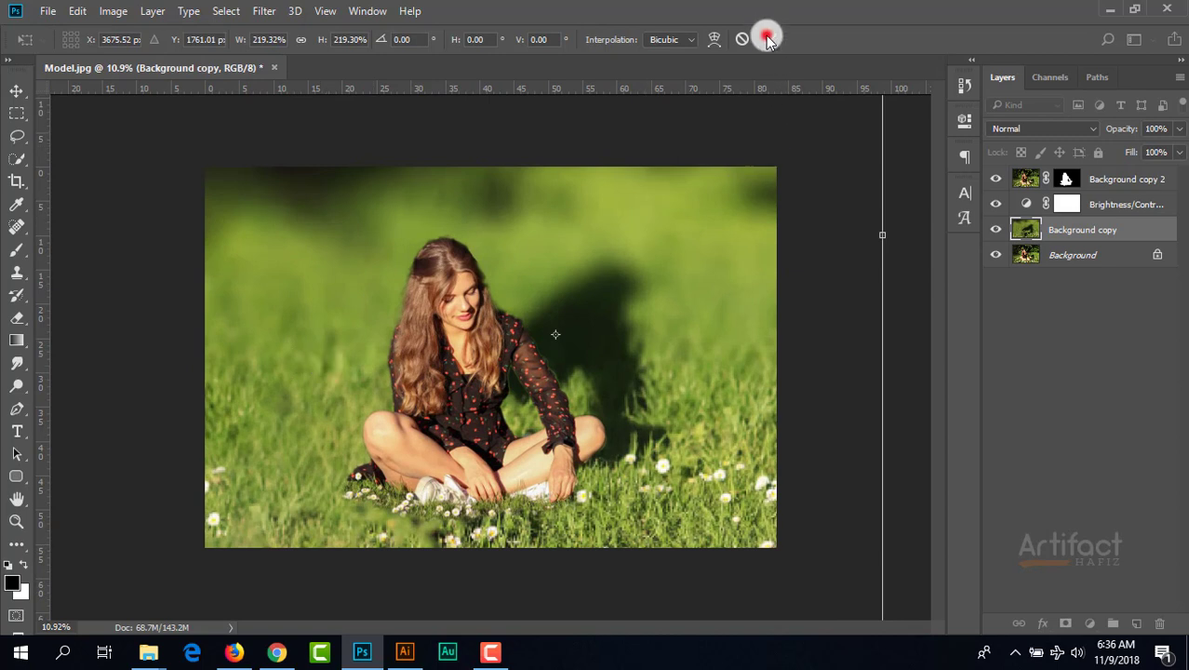
- Delete the stray empty layer and add a new blank layer above Background copy 2
left_click(16, 85)
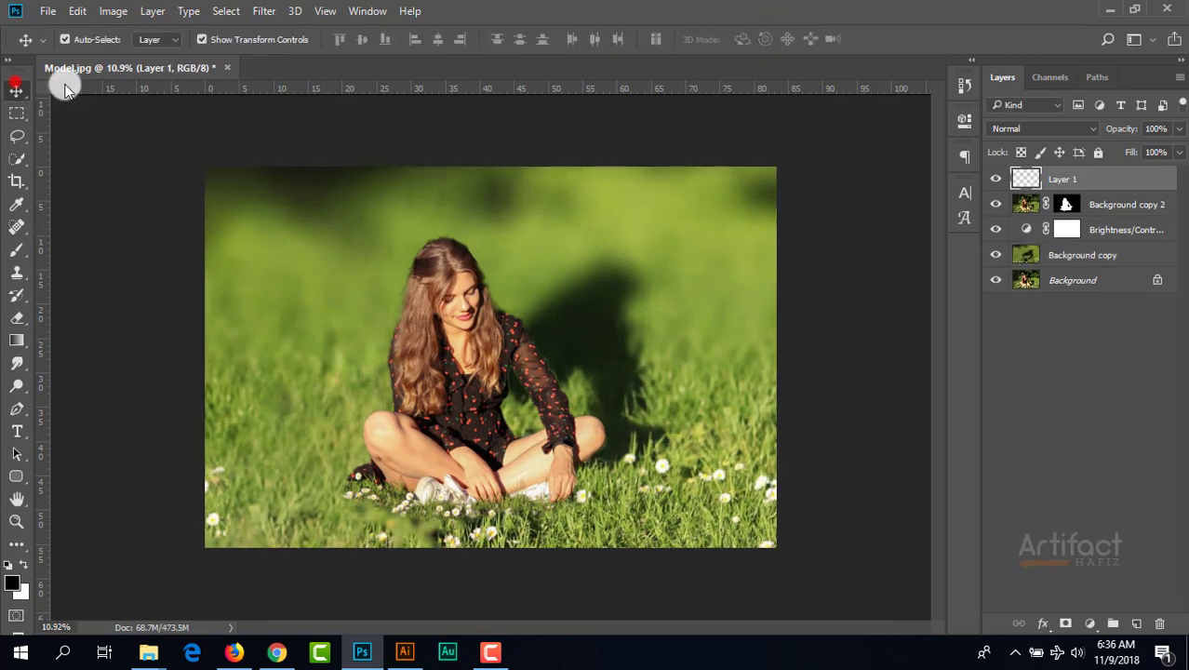
key("Delete")
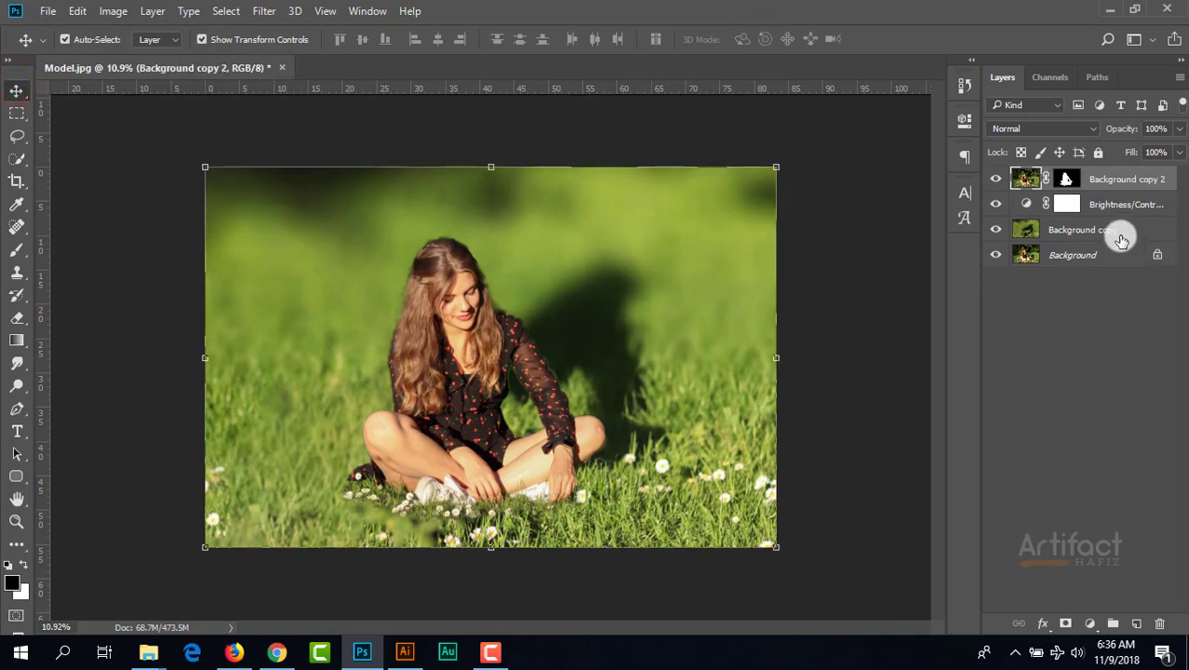
left_click(1139, 623)
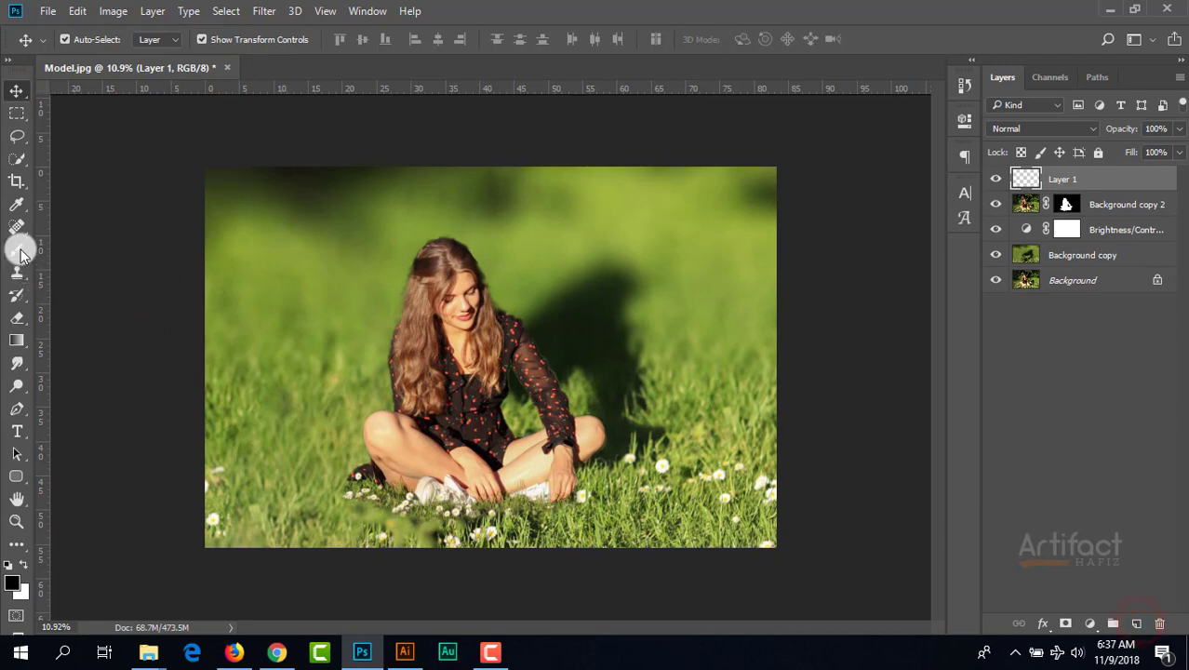
- Set the foreground color to light peach #ffd7a2 for the Brush tool
left_click(20, 251)
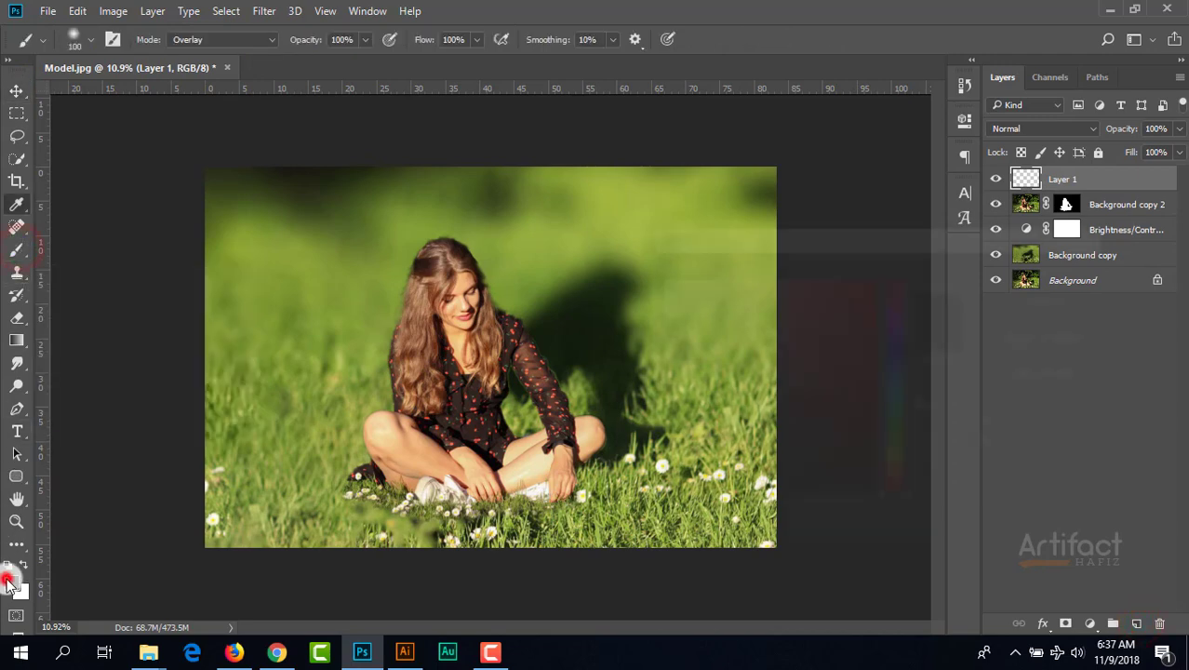
left_click(12, 581)
left_click_drag(890, 490, 892, 478)
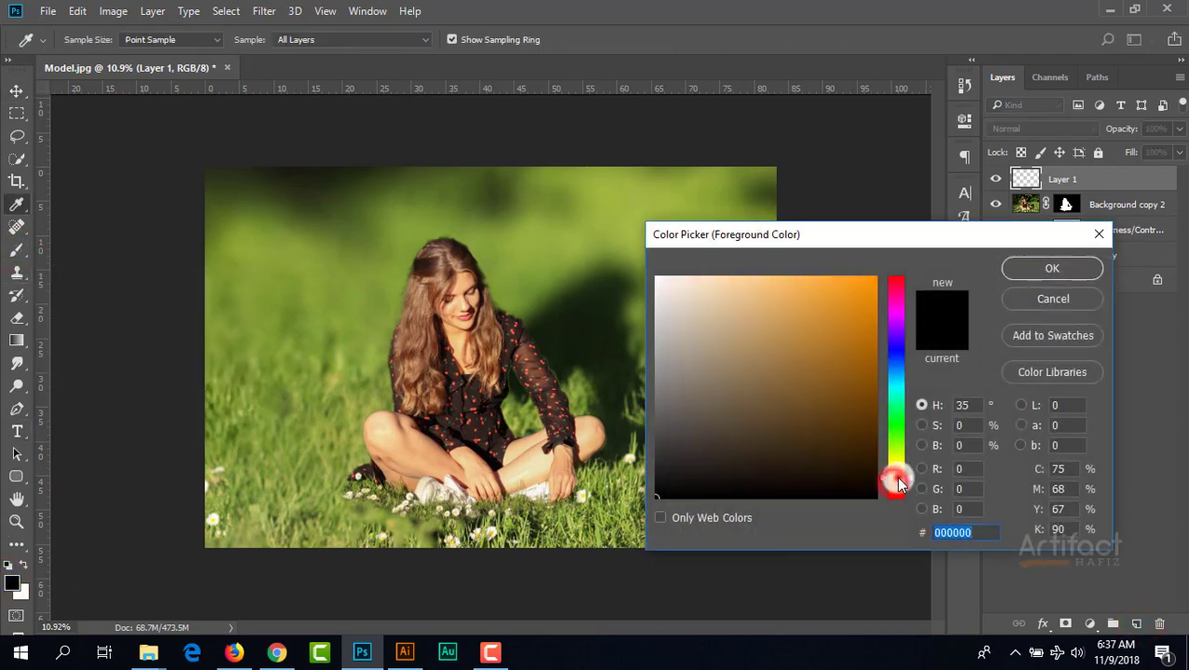
left_click_drag(780, 326, 740, 264)
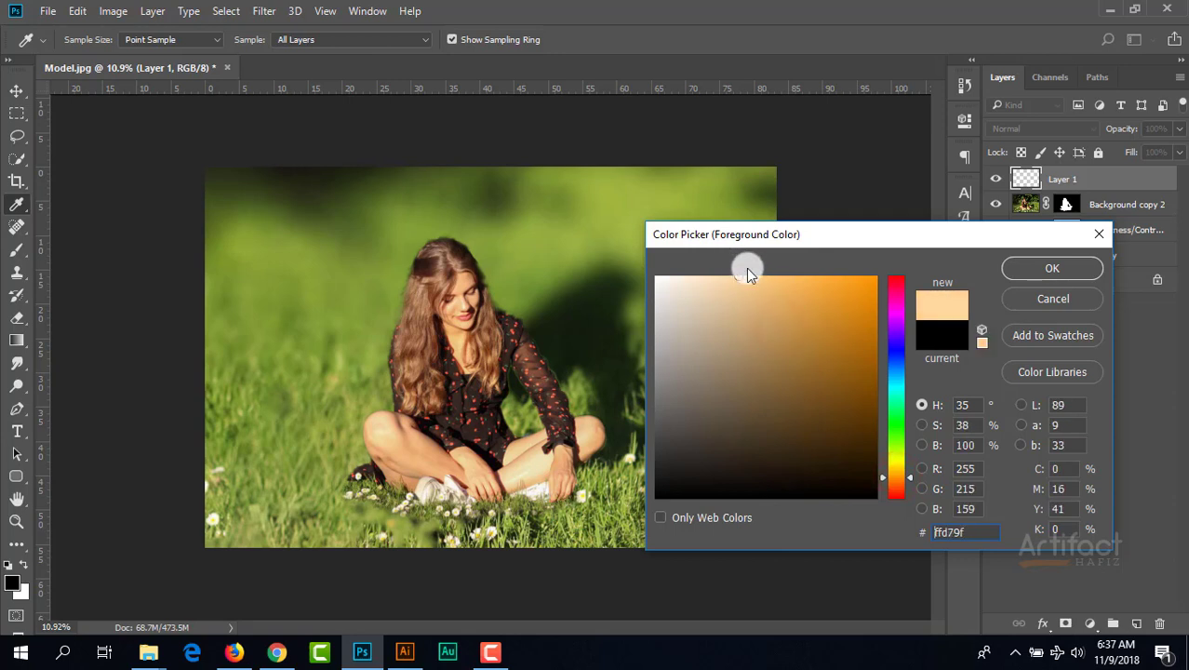
left_click(893, 488)
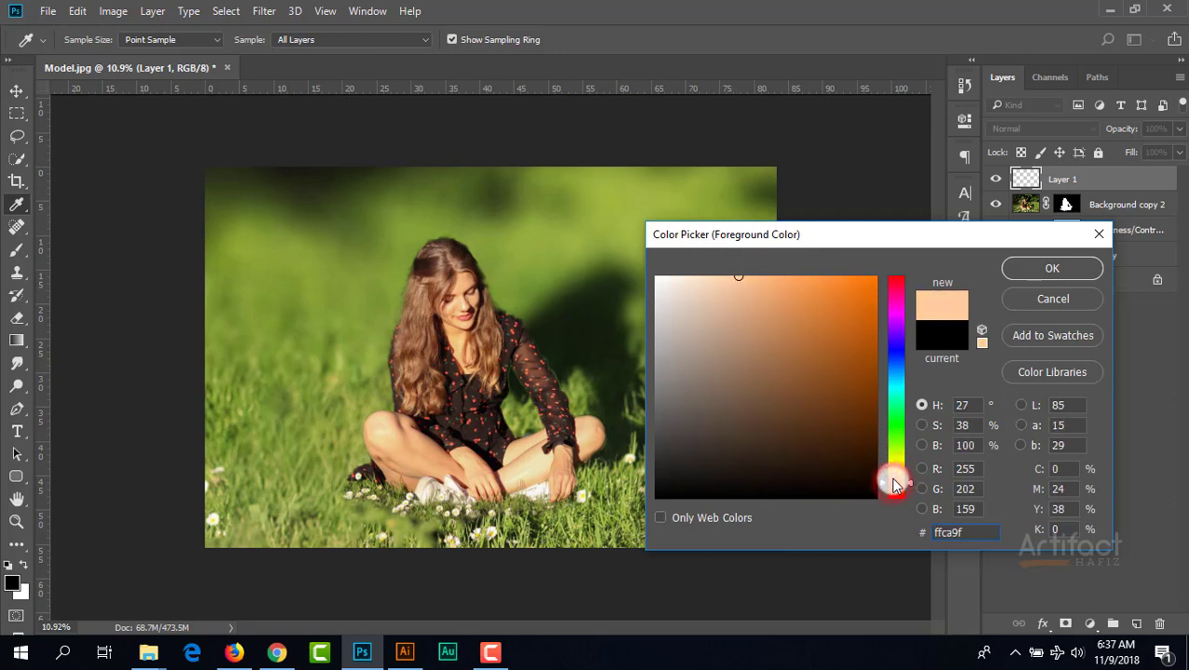
left_click_drag(894, 484, 891, 478)
left_click_drag(765, 313, 741, 270)
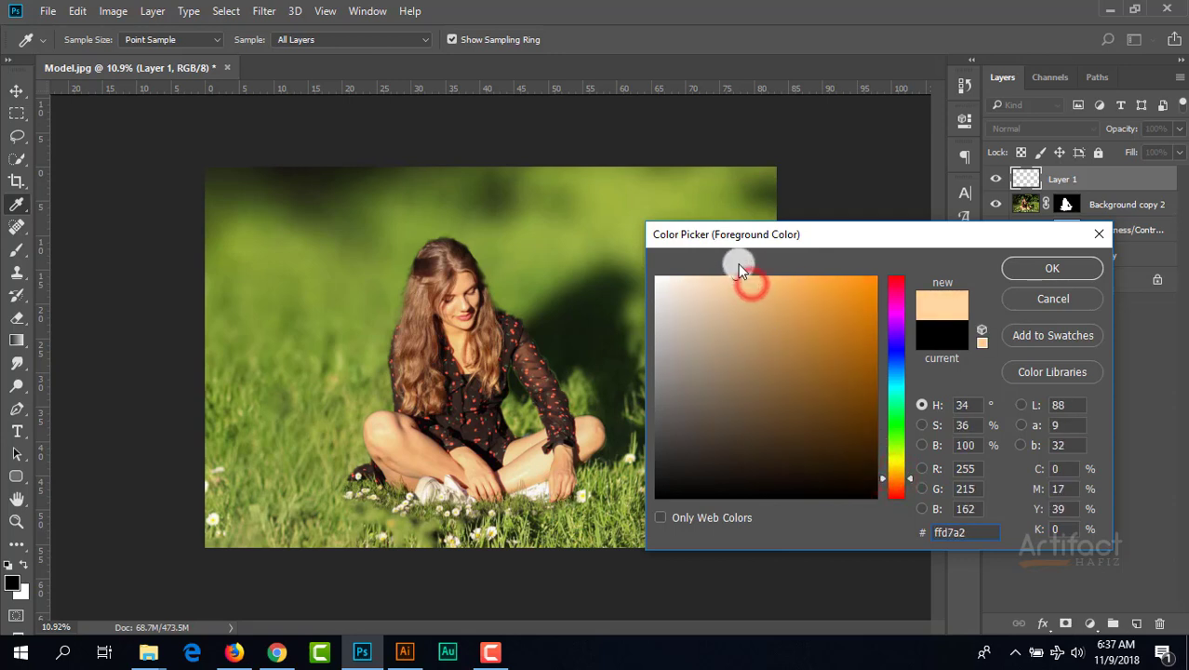
left_click(1012, 274)
key("b")
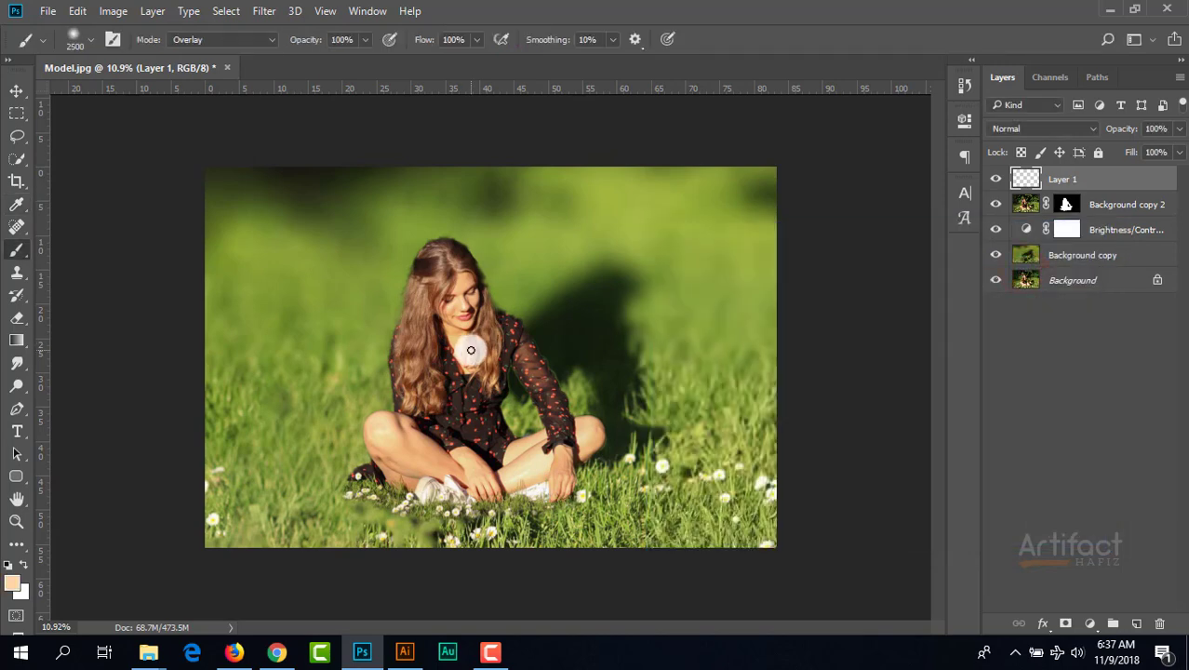
- Paint one soft peach dab over the woman at brush size 2600 and set Layer 1's blend mode to Screen
key("bracketright")
left_click(476, 350)
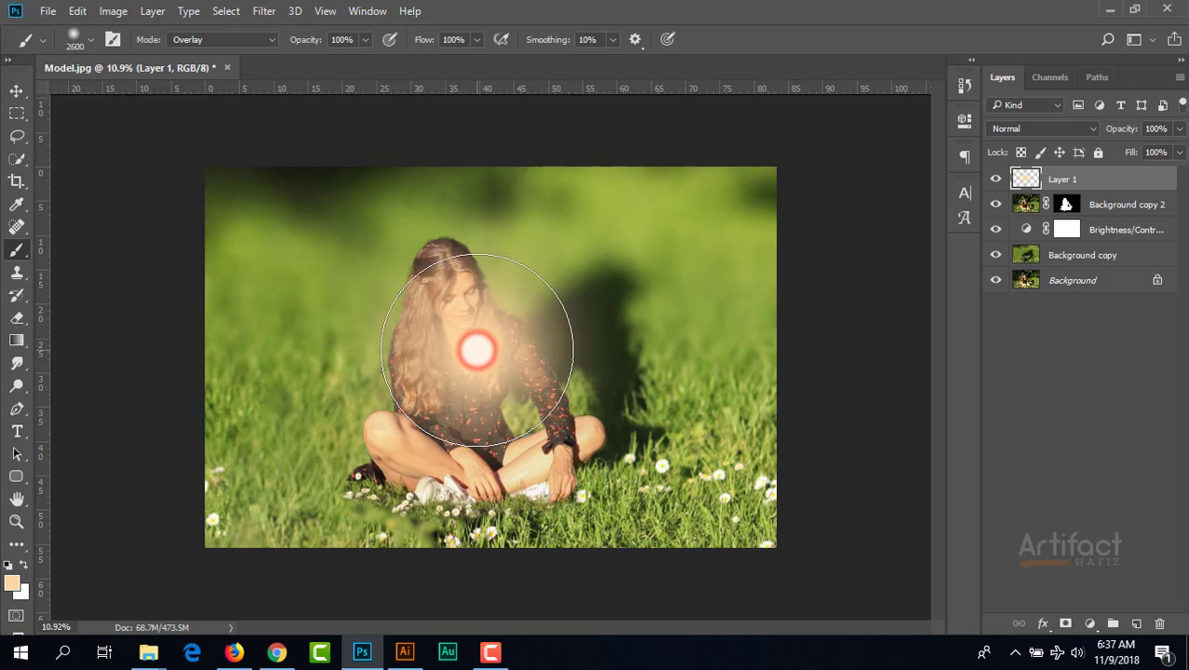
left_click(11, 92)
left_click(1014, 128)
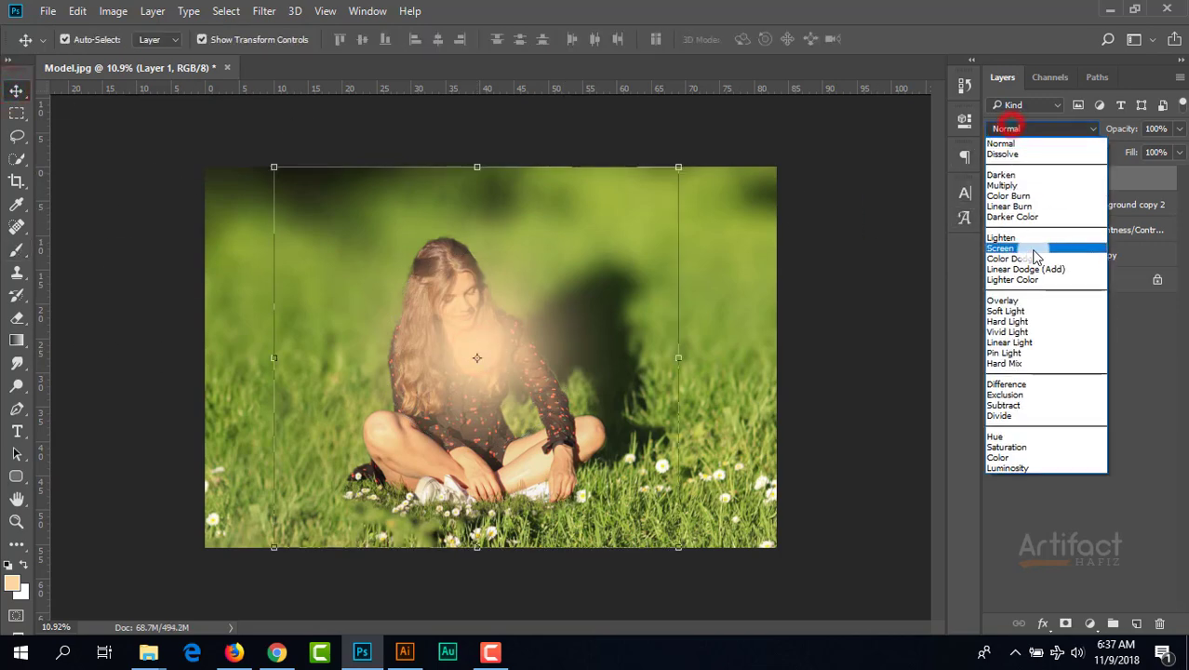
left_click(1033, 248)
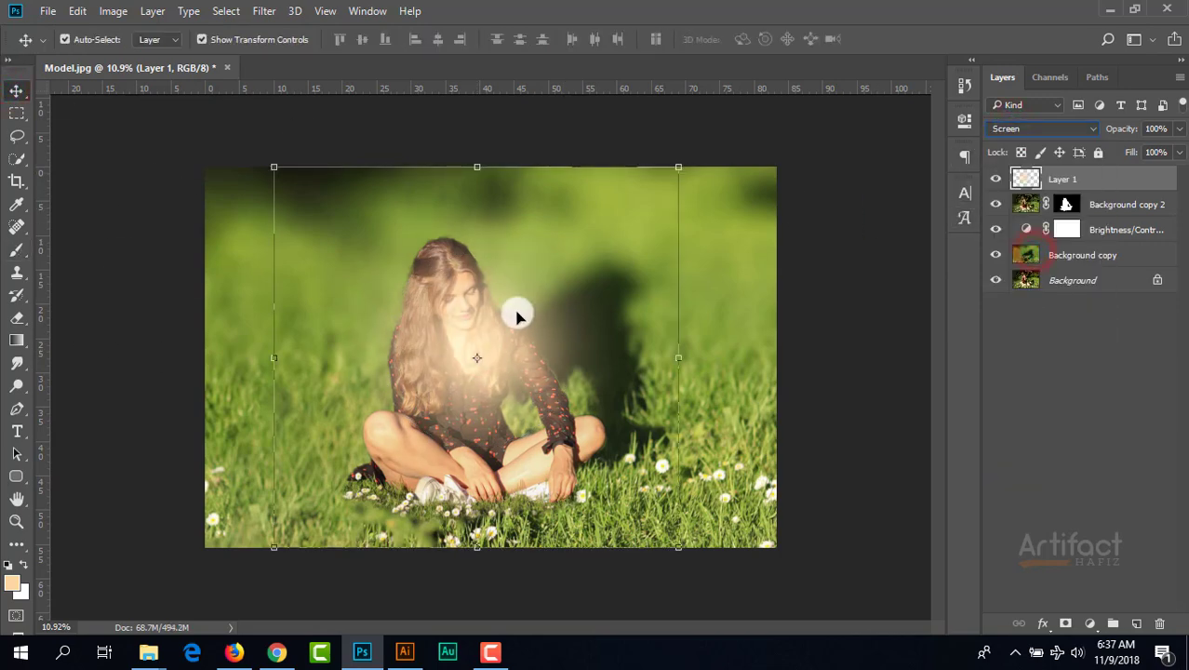
- Move the peach glow on Layer 1 to the photo's upper-left corner and scale it up to about 161%
left_click_drag(517, 317, 308, 221)
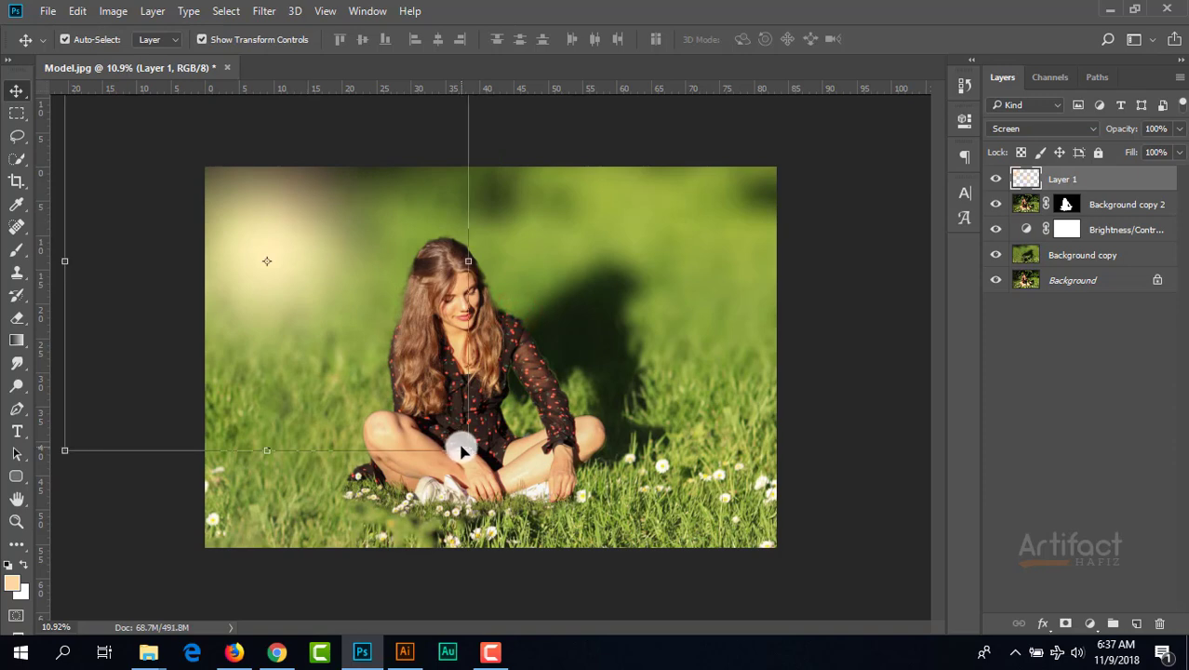
left_click_drag(467, 450, 767, 625)
left_click_drag(612, 467, 517, 343)
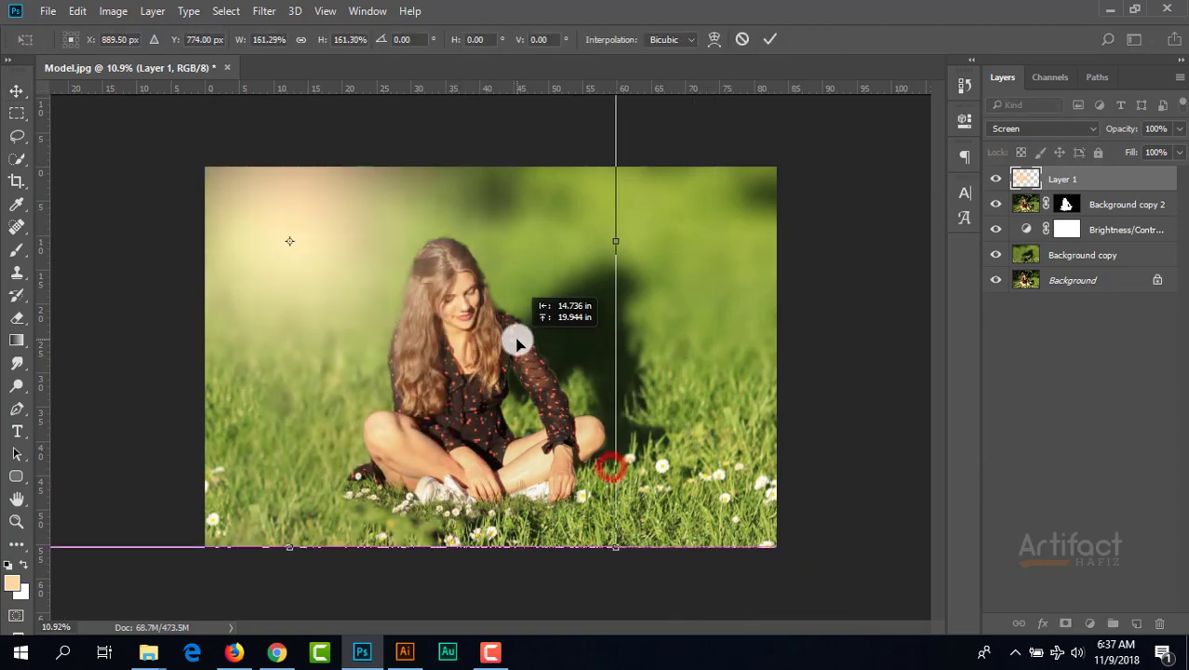
scroll(513, 354, "down", 3)
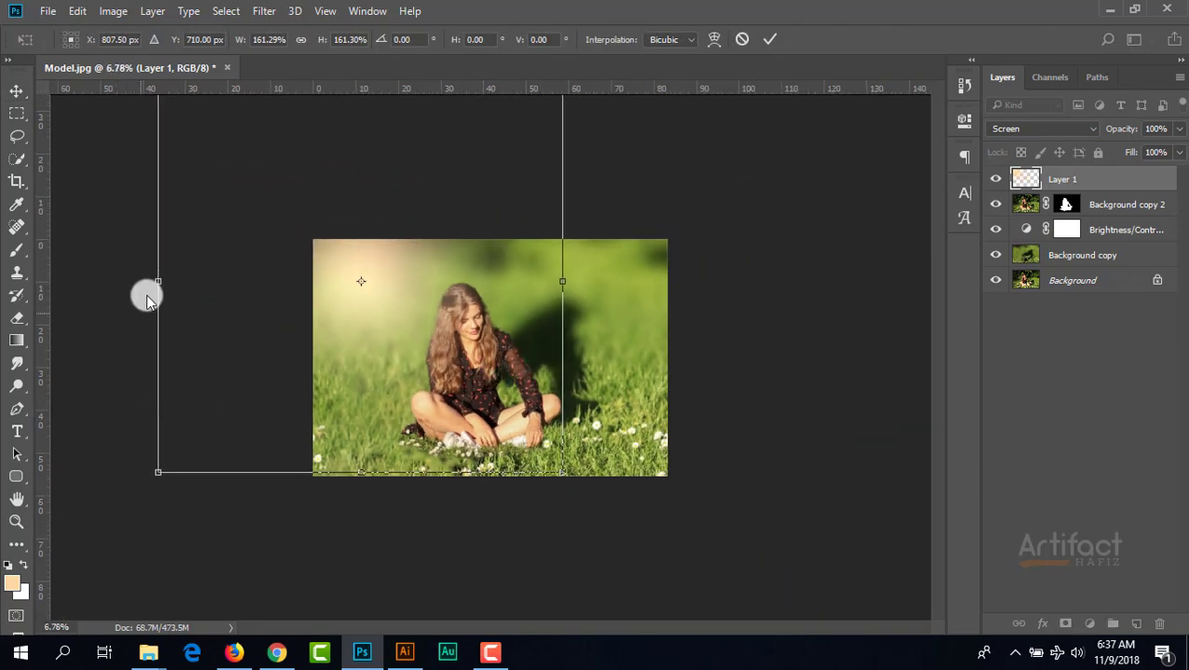
- Reshape the glow to about 126% width, rotate it about -44.9°, position it over the photo's upper-left corner, and apply the transform
left_click_drag(153, 276, 313, 281)
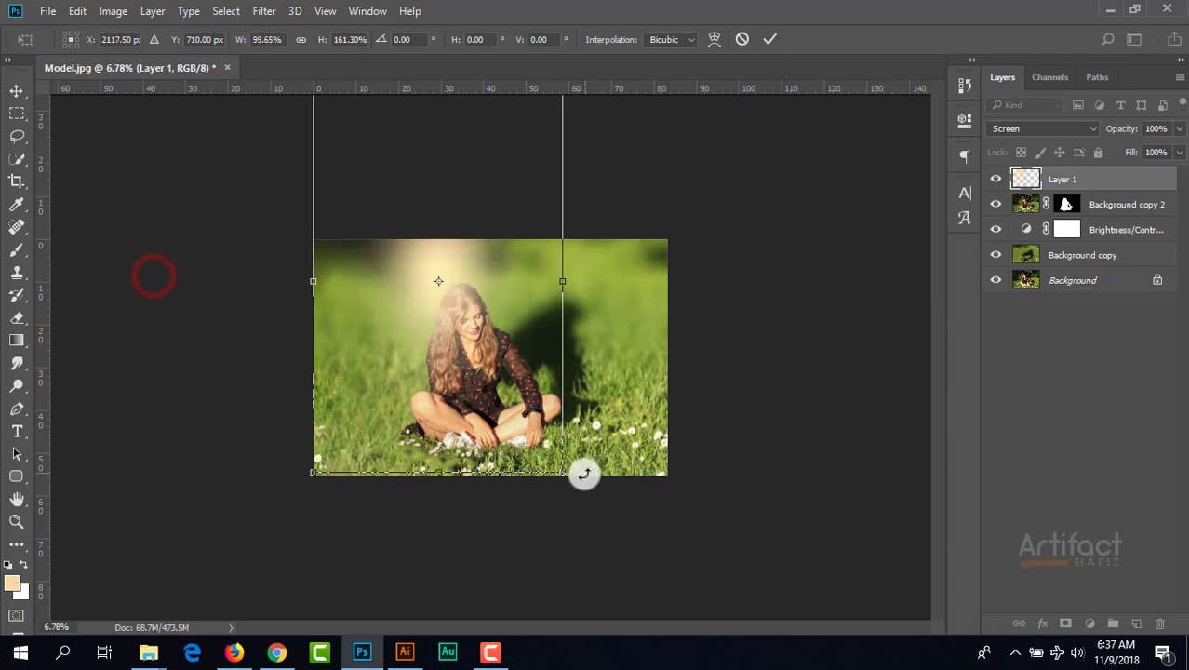
left_click_drag(581, 478, 618, 344)
left_click_drag(444, 196, 507, 168)
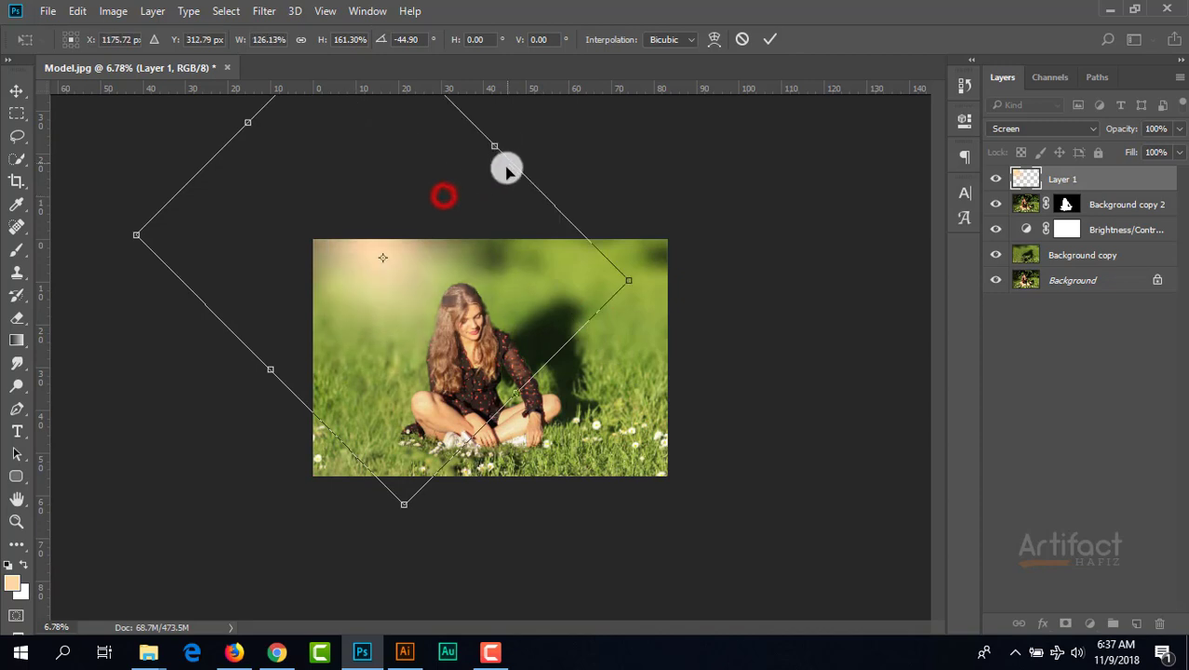
left_click_drag(475, 213, 446, 237)
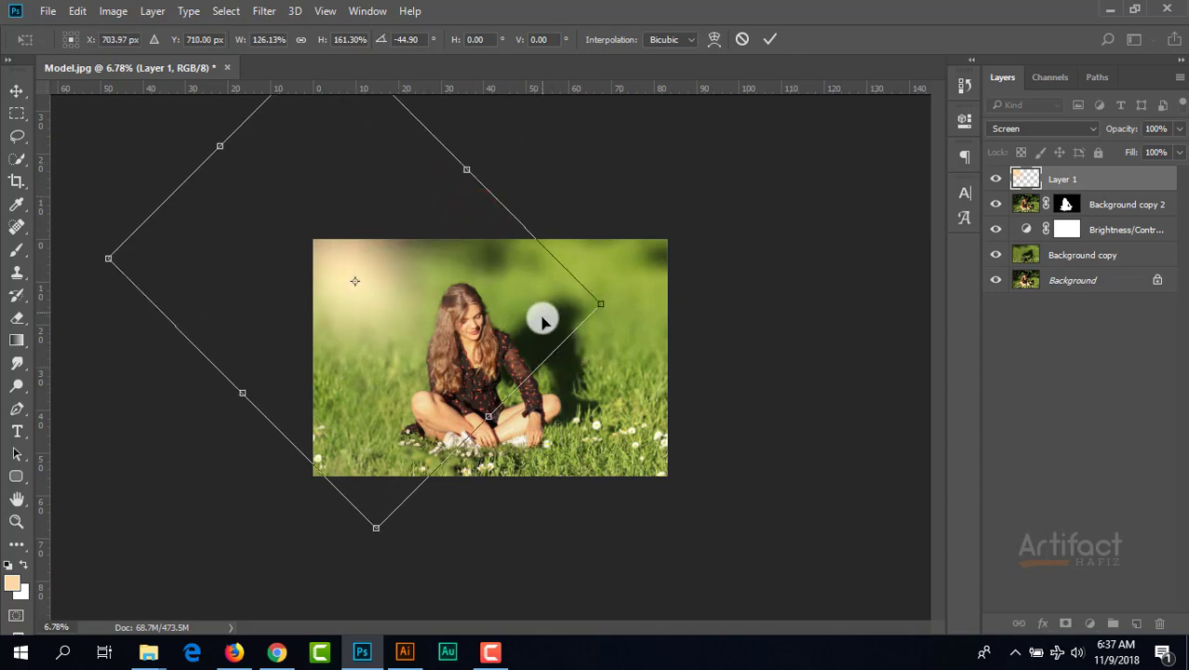
mouse_move(379, 322)
left_mouse_down()
mouse_move(361, 340)
mouse_move(369, 292)
mouse_move(368, 308)
mouse_move(390, 321)
left_mouse_up()
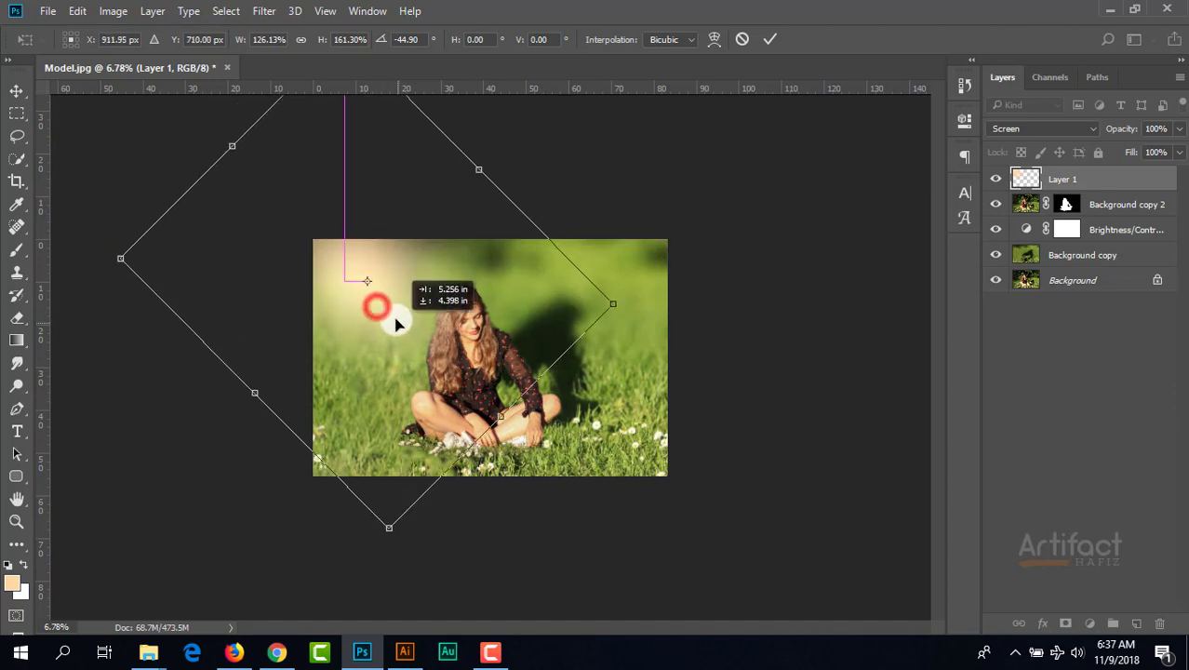
scroll(494, 340, "up", 2)
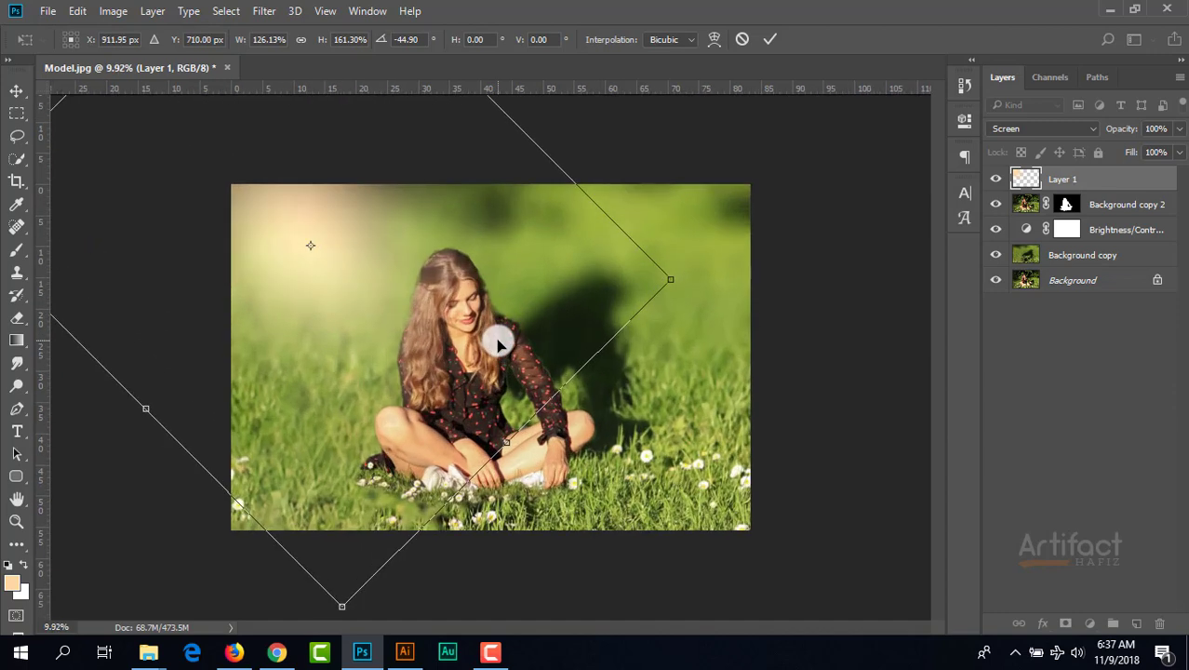
left_click(771, 40)
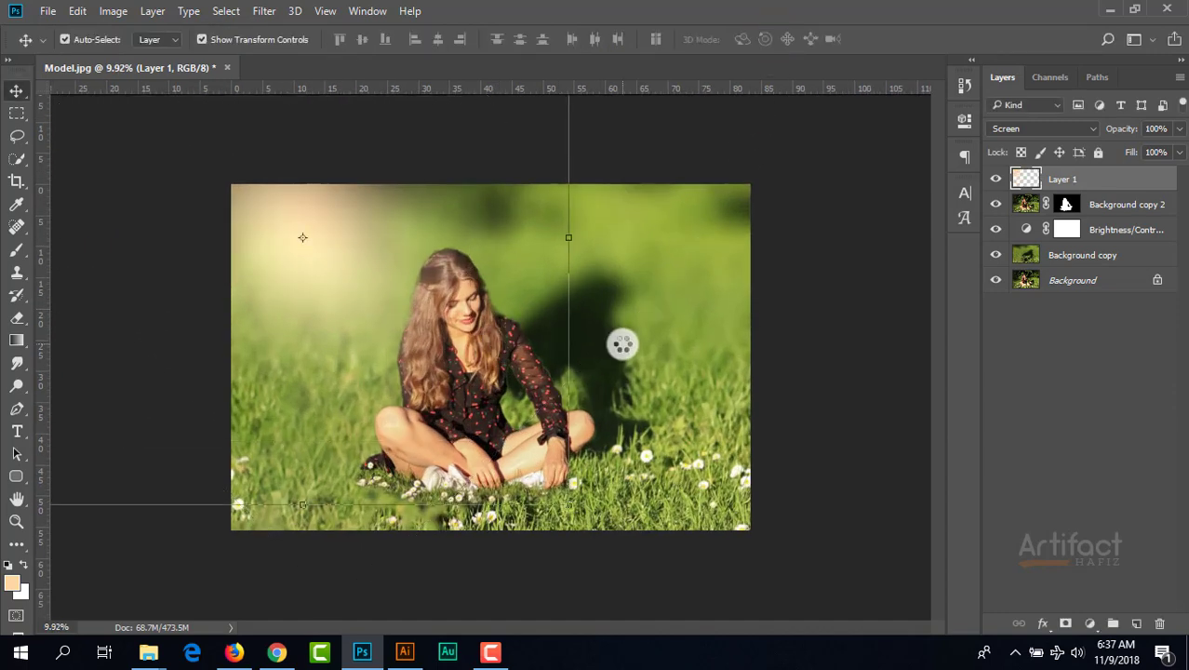
- Reduce Layer 1's opacity to 57% to soften the peach glow
scroll(624, 347, "up", 1)
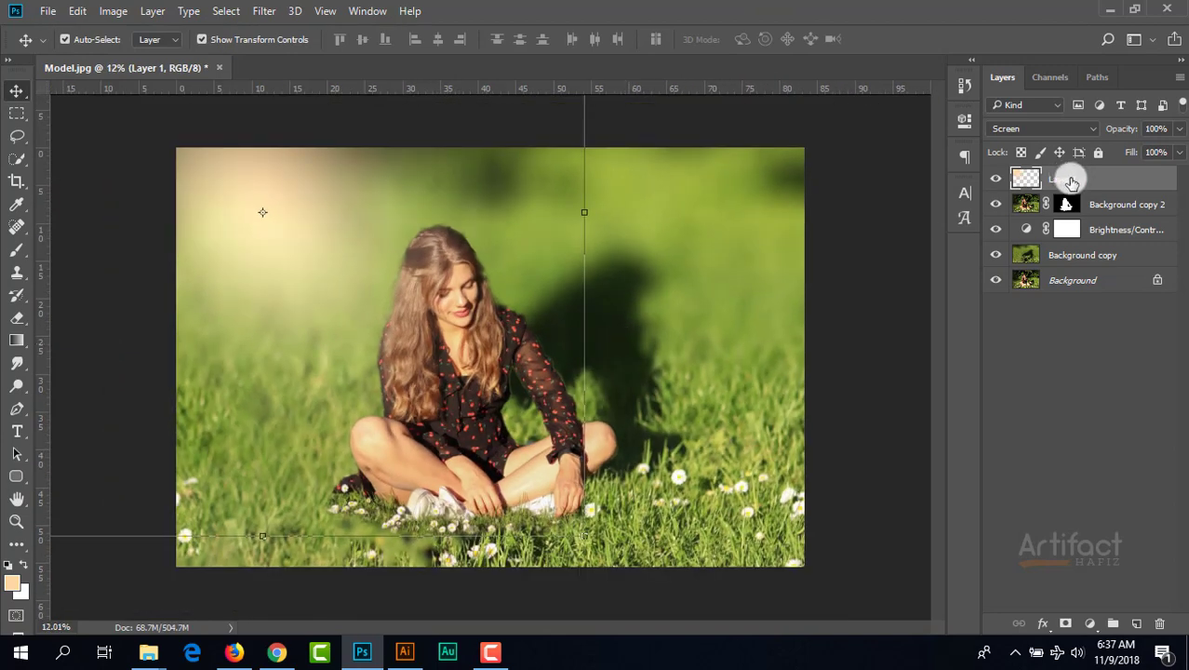
left_click(1181, 128)
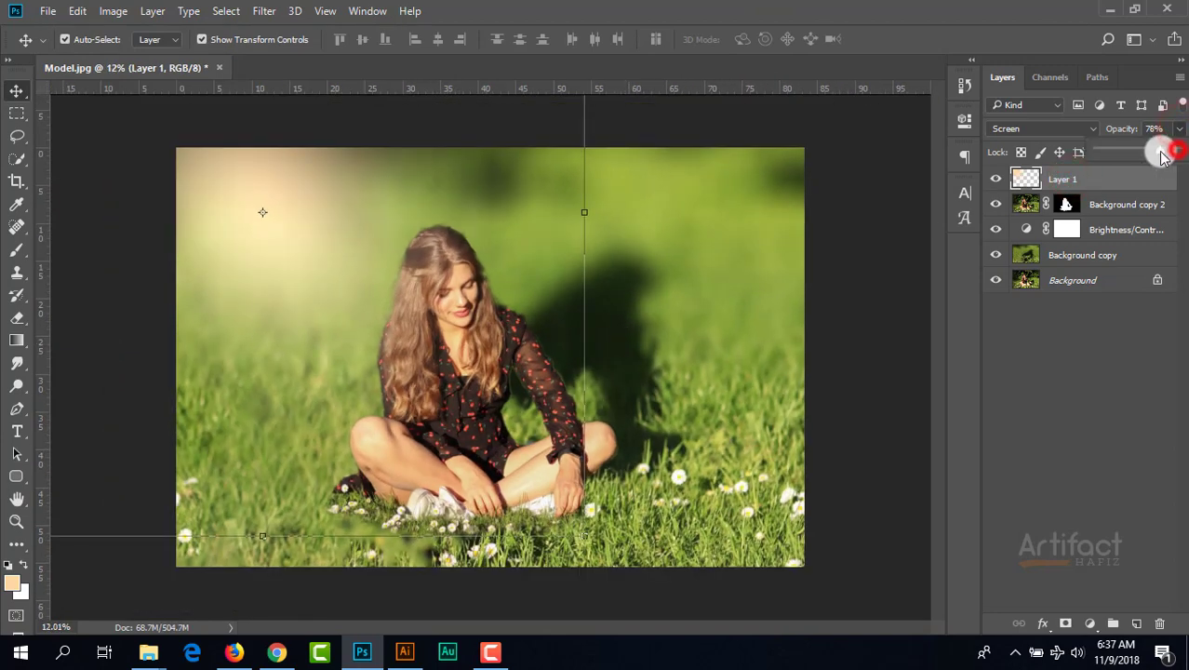
left_click_drag(1162, 153, 1142, 166)
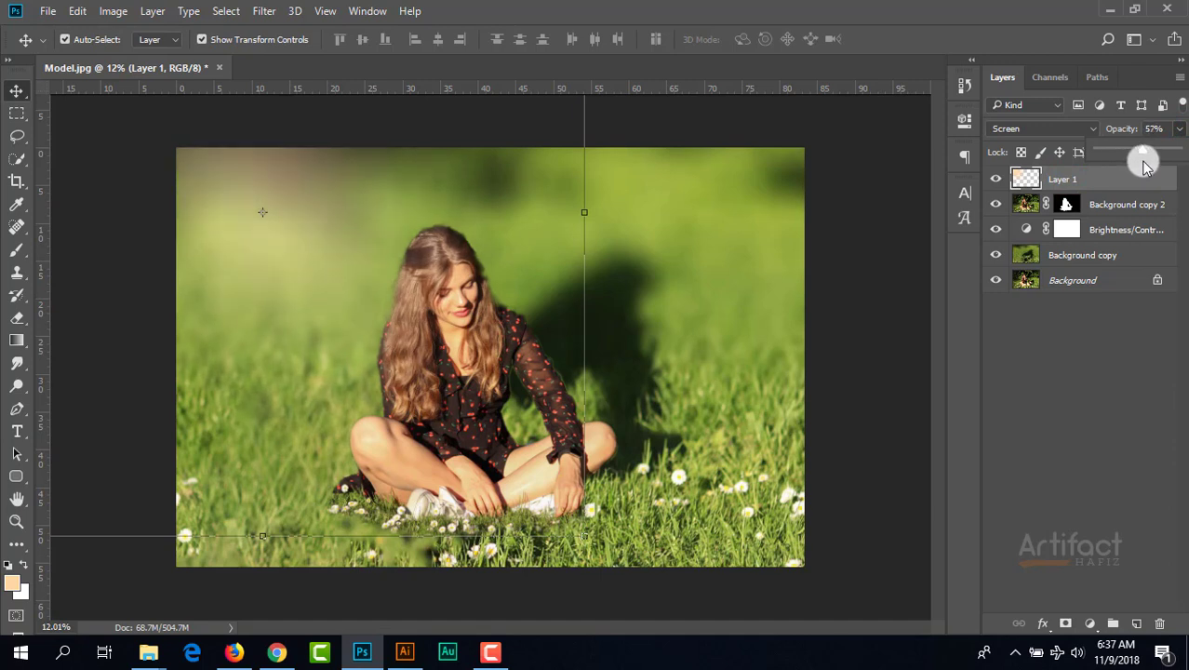
scroll(607, 392, "up", 2)
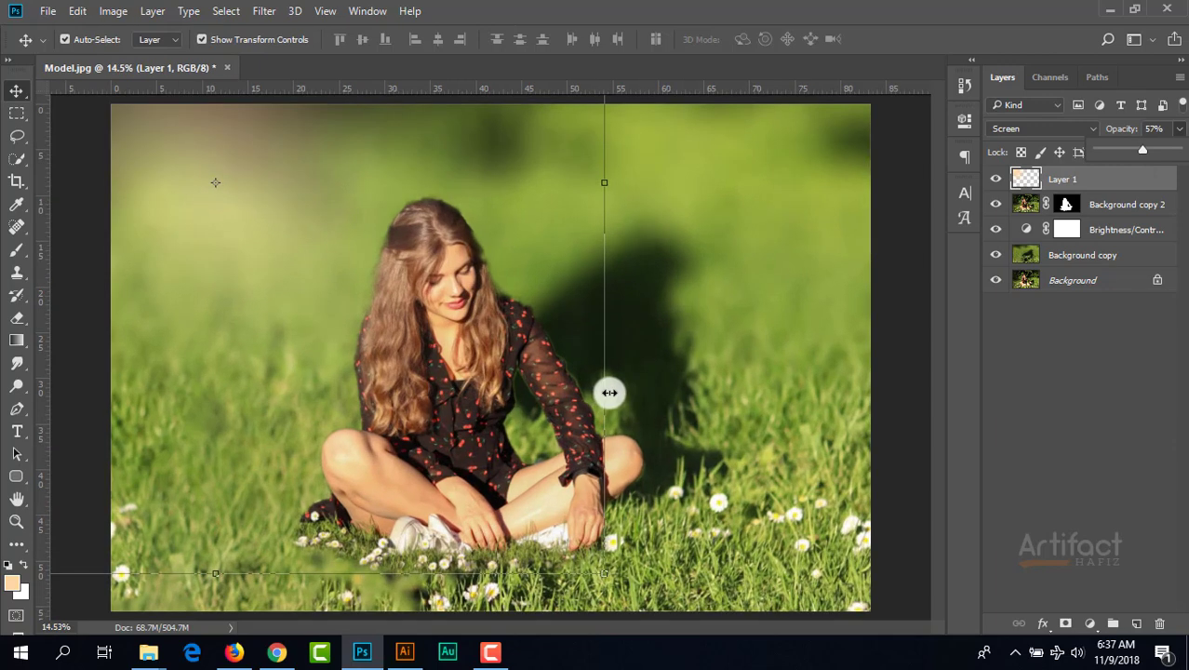
scroll(609, 393, "down", 4)
scroll(611, 393, "up", 2)
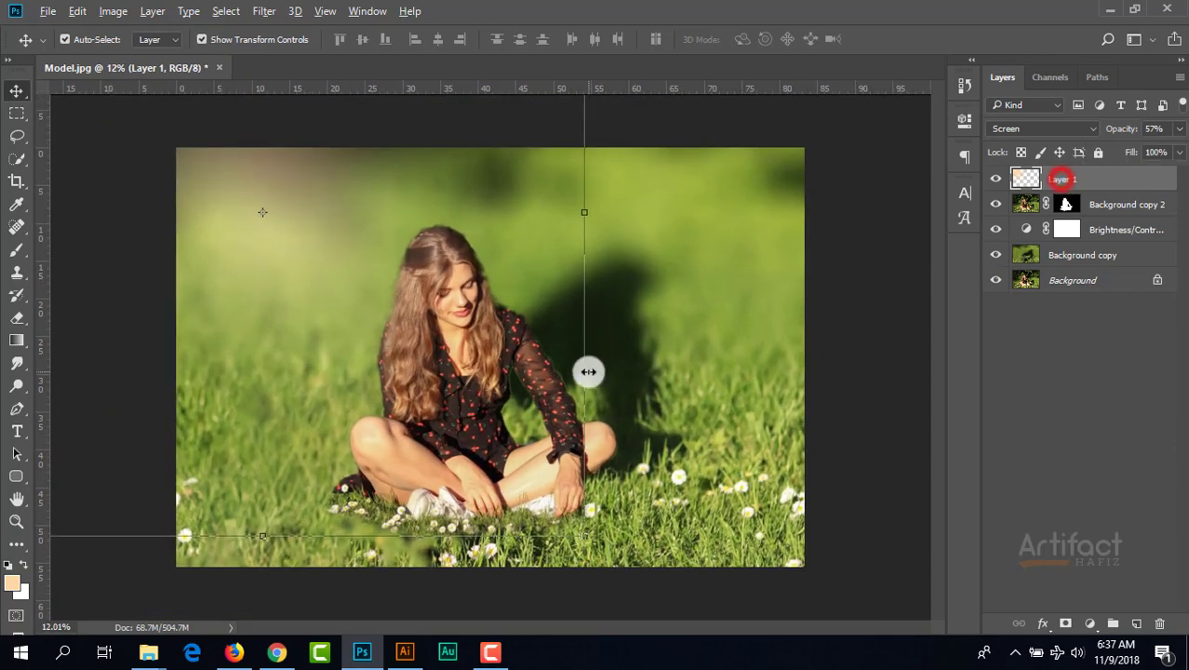
scroll(590, 374, "down", 2)
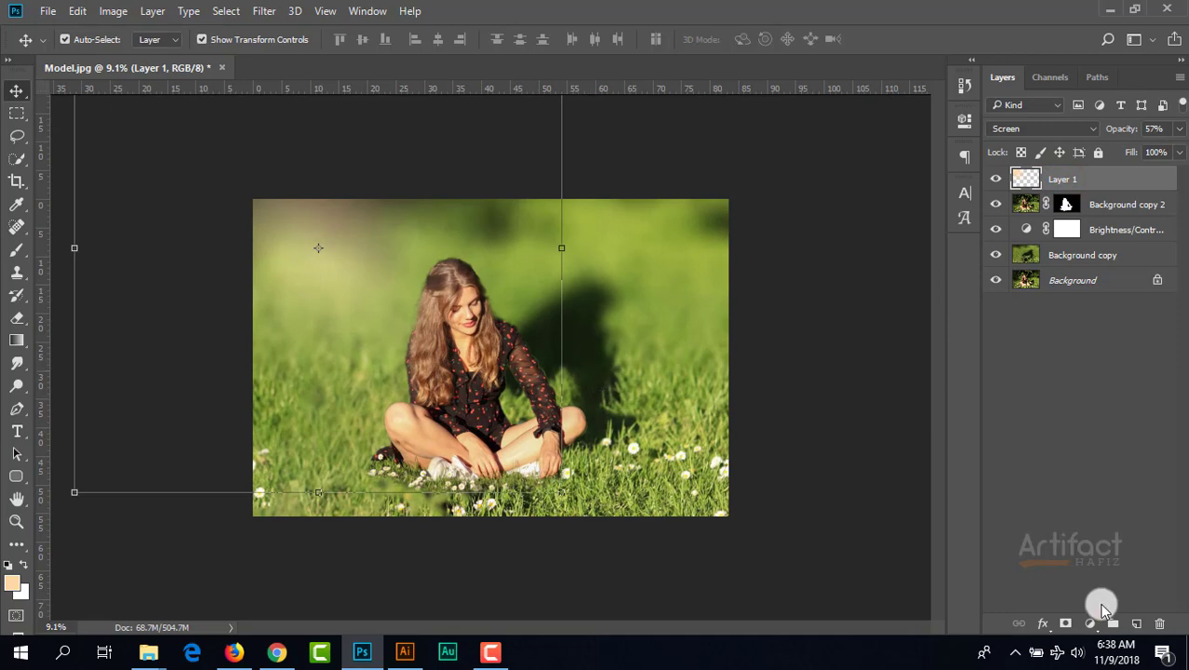
- Add a Gradient Map adjustment layer above Layer 1 using the purple-to-orange preset
left_click(1093, 623)
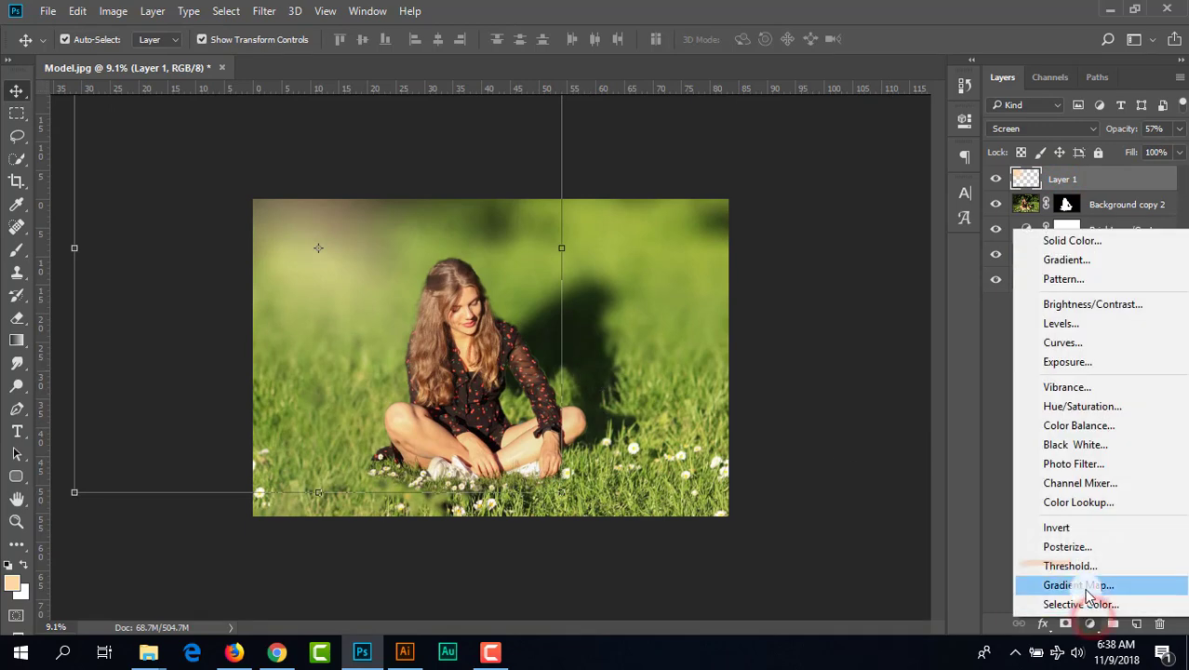
left_click(1070, 583)
left_click(806, 178)
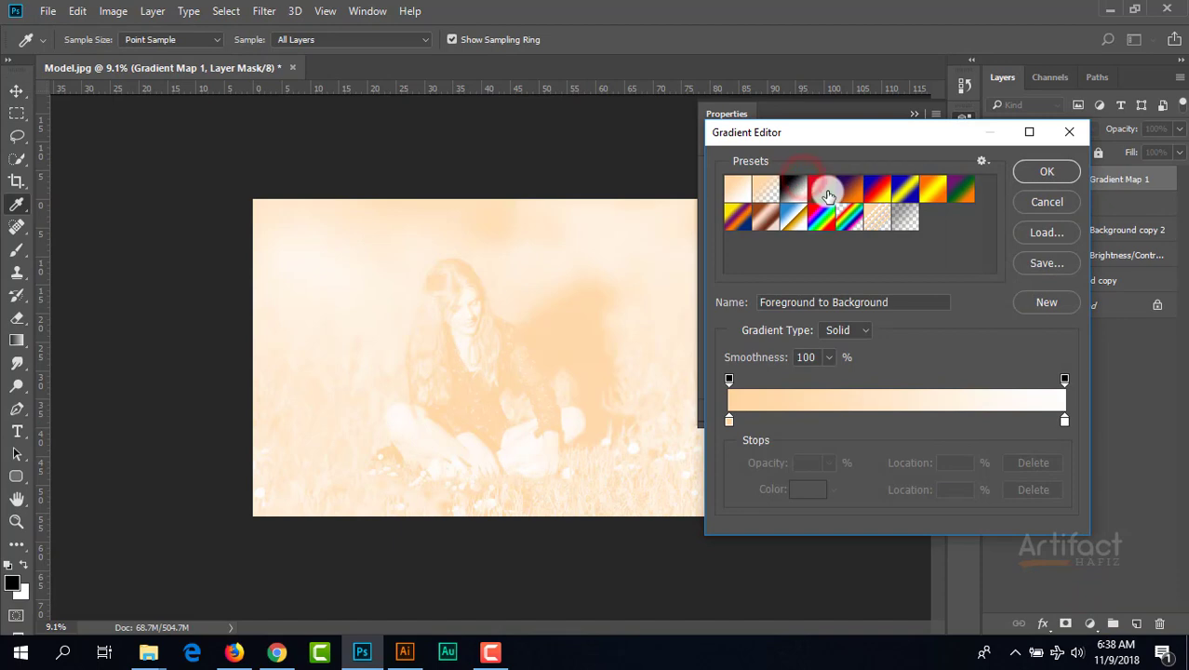
left_click(829, 196)
left_click(1043, 171)
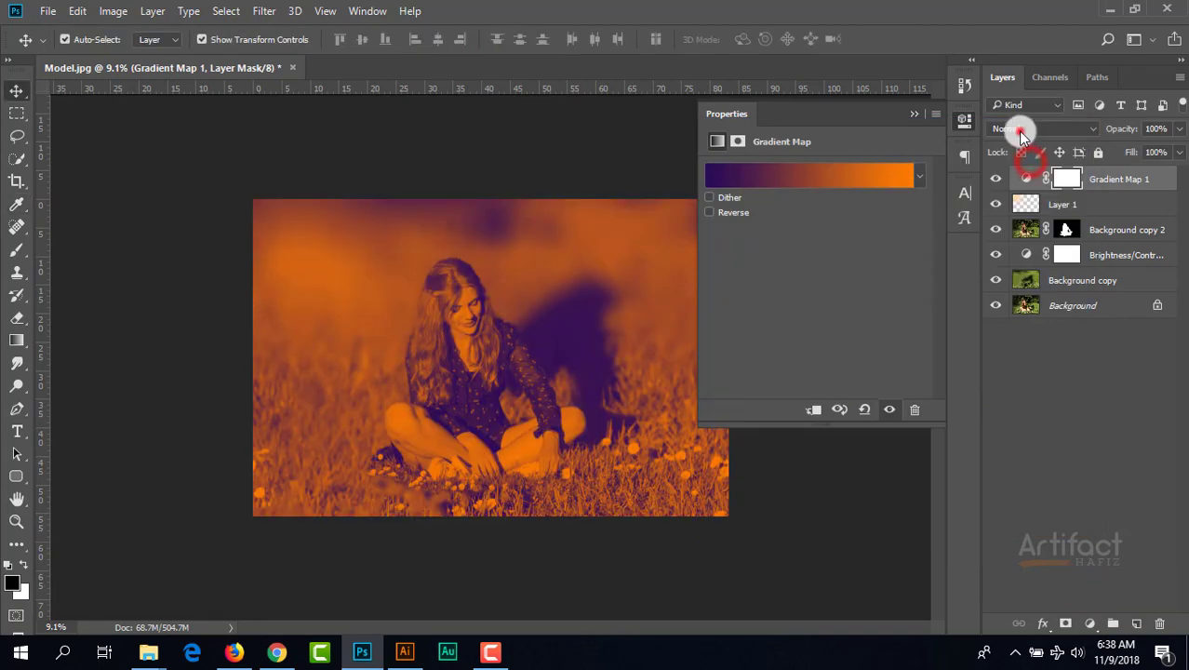
- Set the purple-to-orange gradient map's blend mode to Soft Light and its opacity to 21%
left_click(1020, 131)
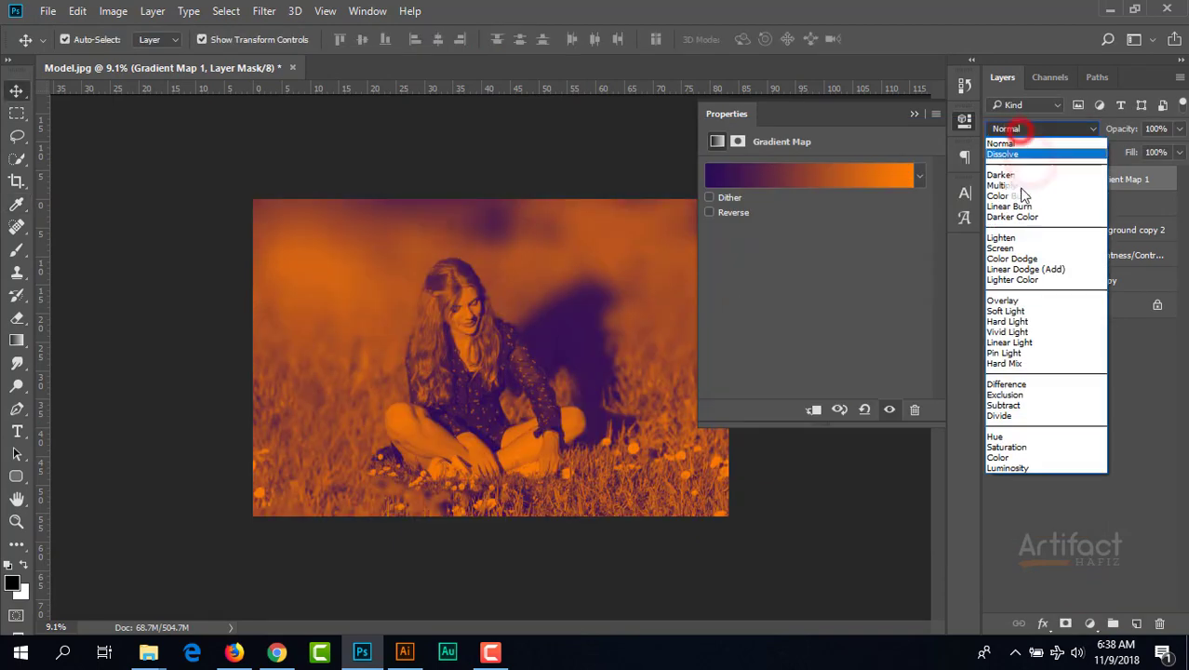
left_click(1028, 312)
left_click(1178, 128)
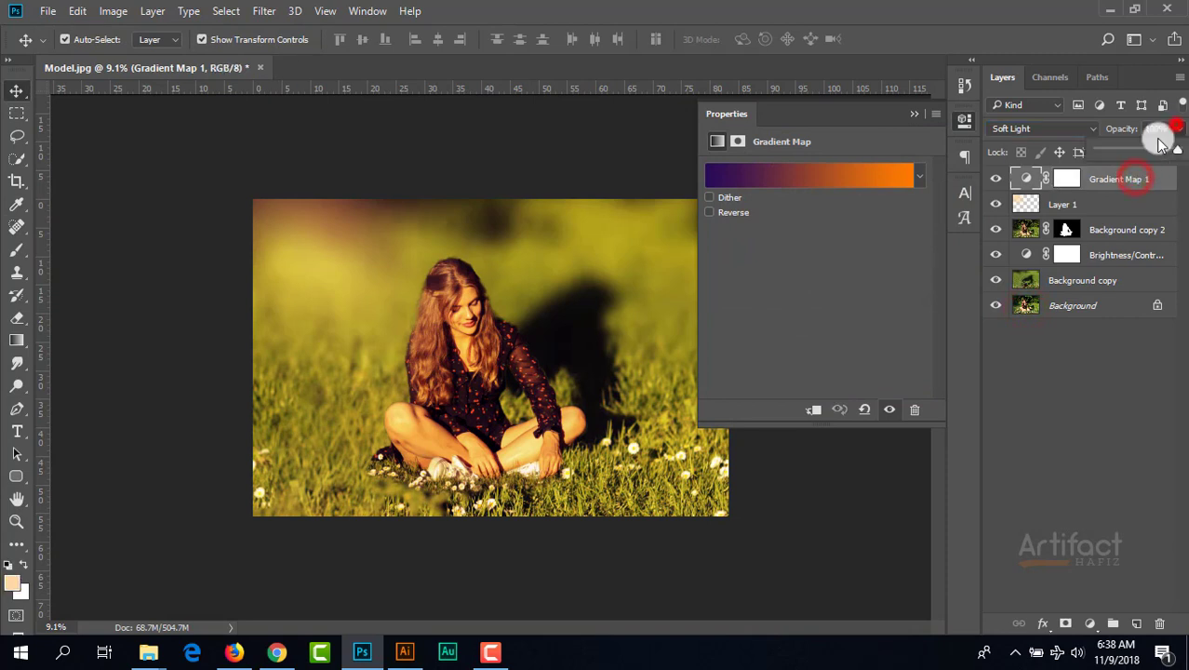
left_click_drag(1171, 146, 1096, 151)
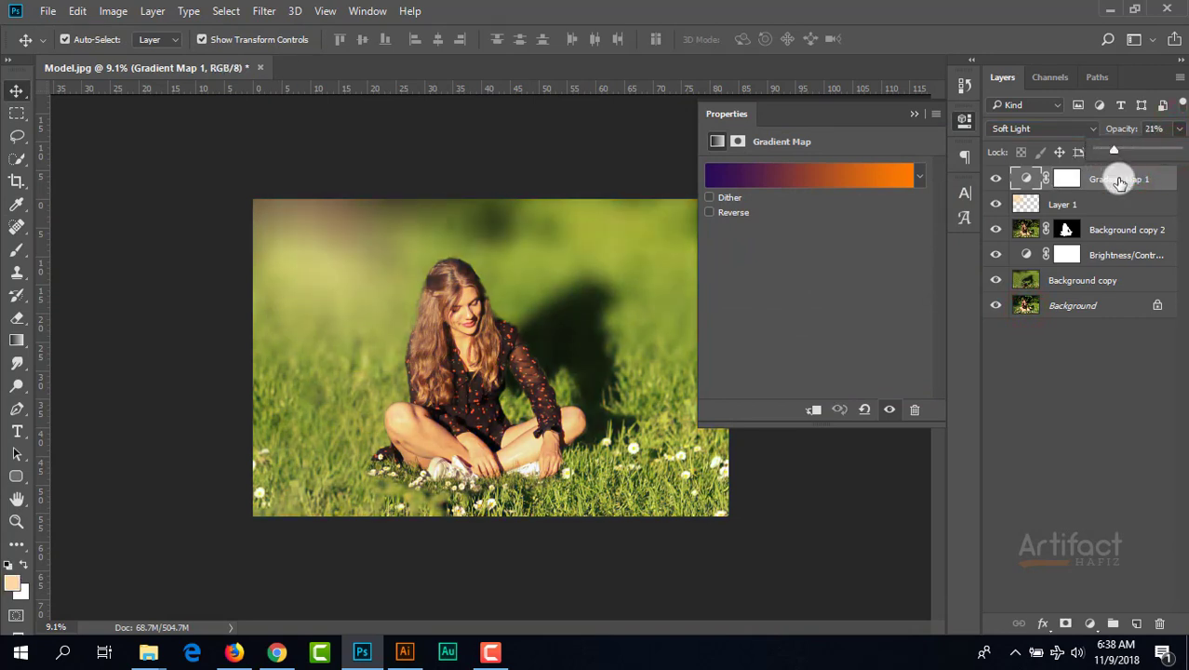
- Add a second Gradient Map adjustment layer on top using the Blue, Red, Yellow preset
left_click(1089, 623)
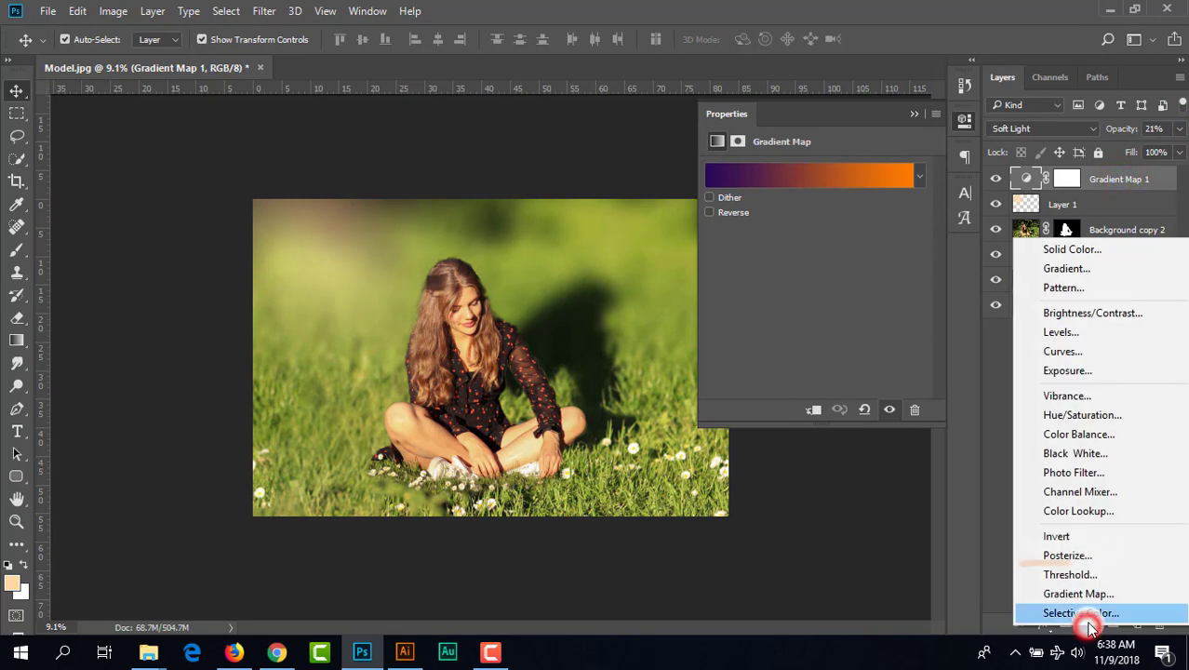
left_click(1074, 593)
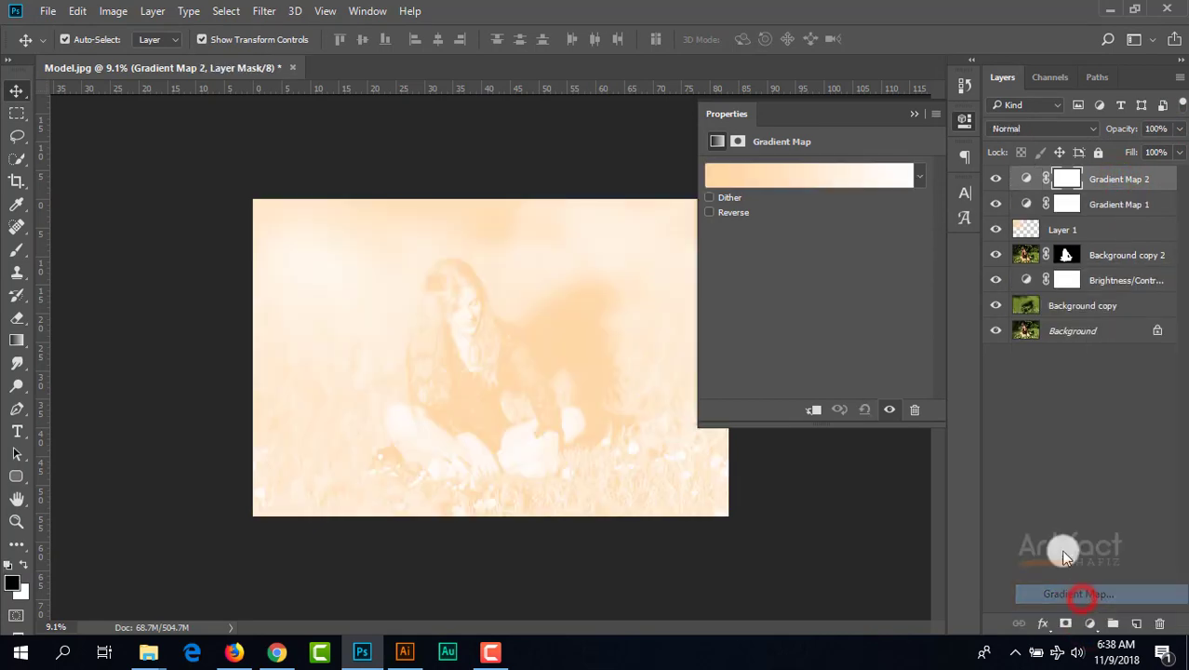
left_click(789, 179)
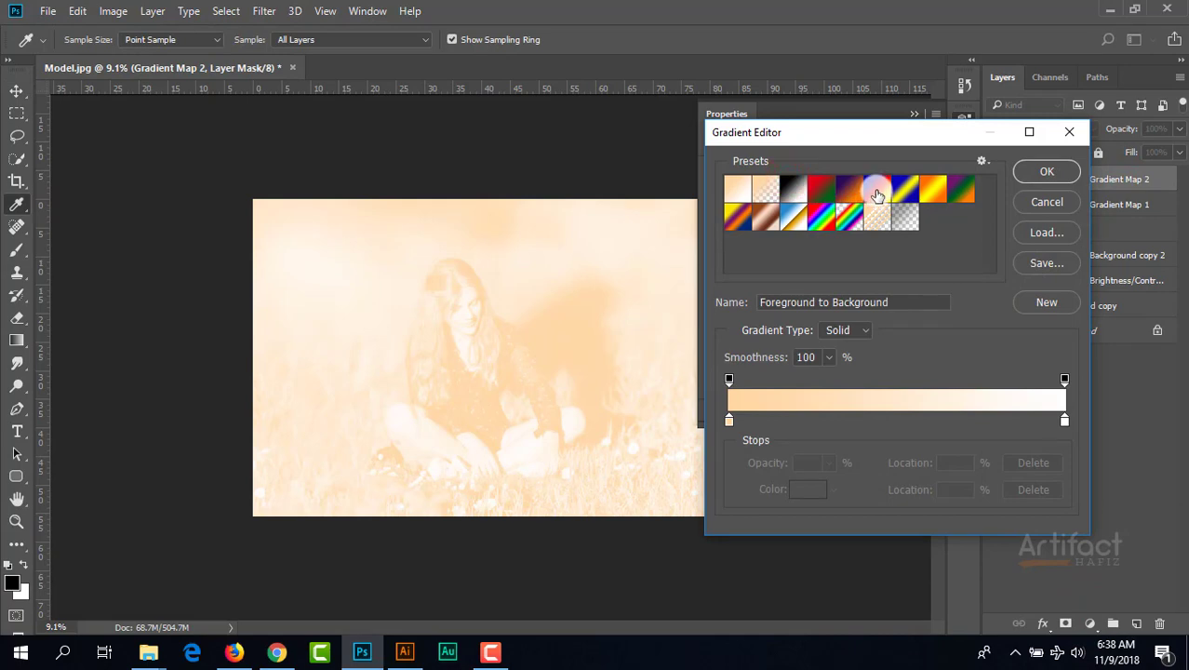
left_click(877, 195)
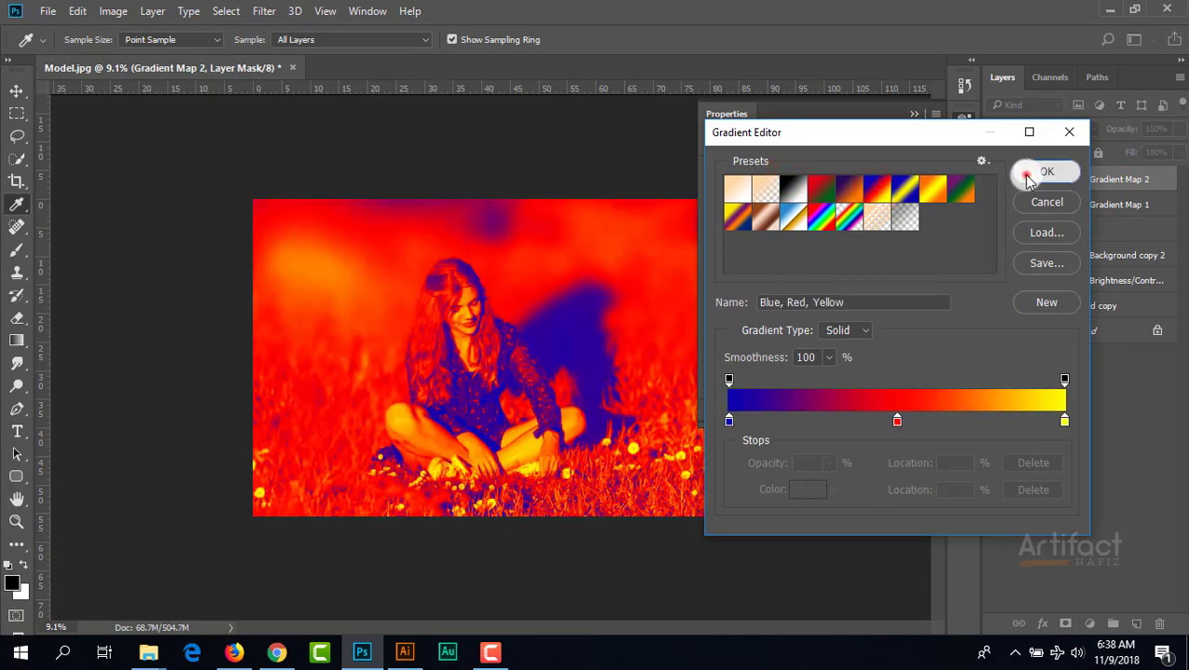
left_click(1026, 172)
- Blend Gradient Map 2 with Soft Light at 5% opacity and toggle its visibility to compare the effect
left_click(1038, 129)
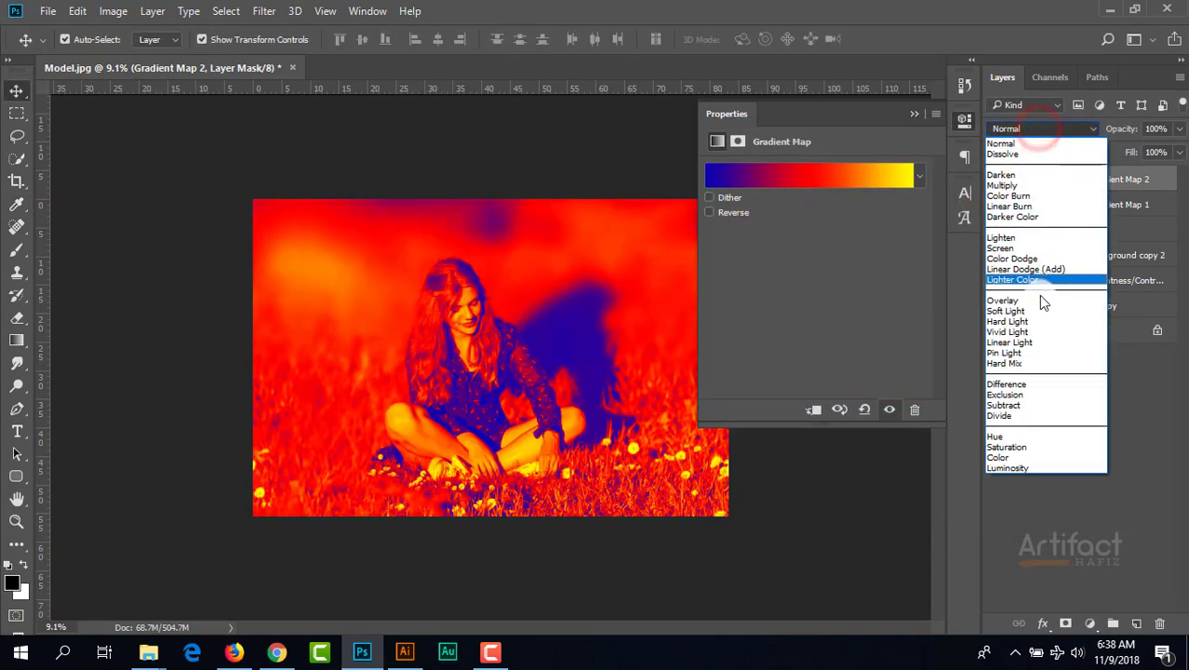
left_click(1041, 309)
left_click(1178, 130)
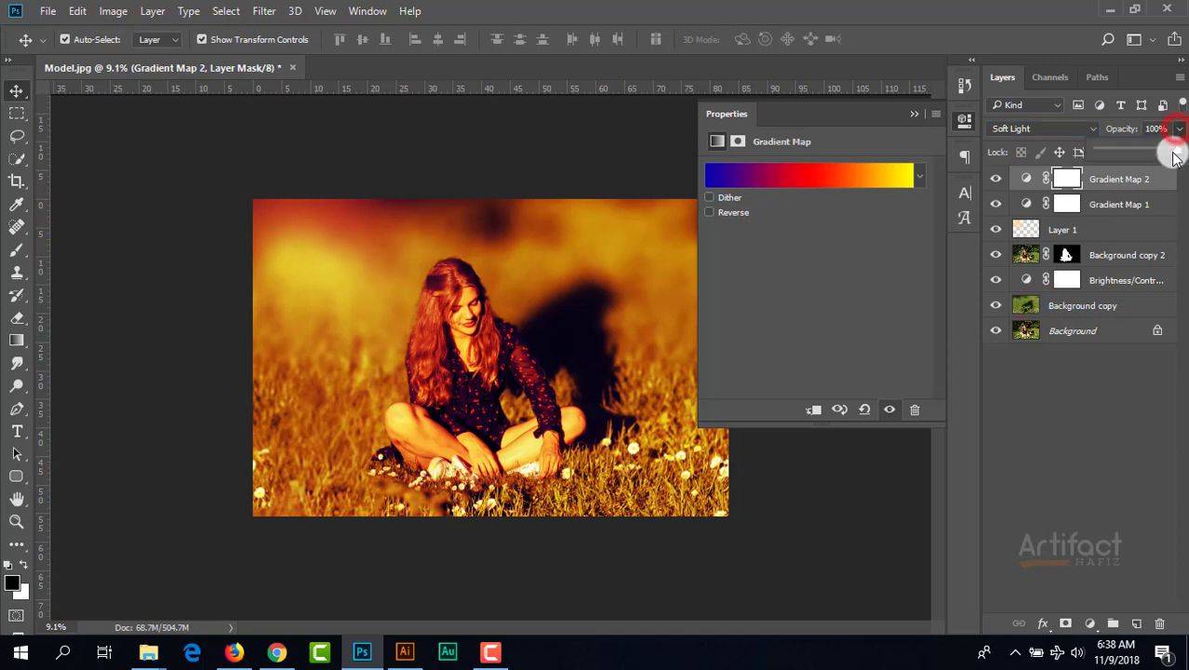
left_click_drag(1175, 158, 1112, 161)
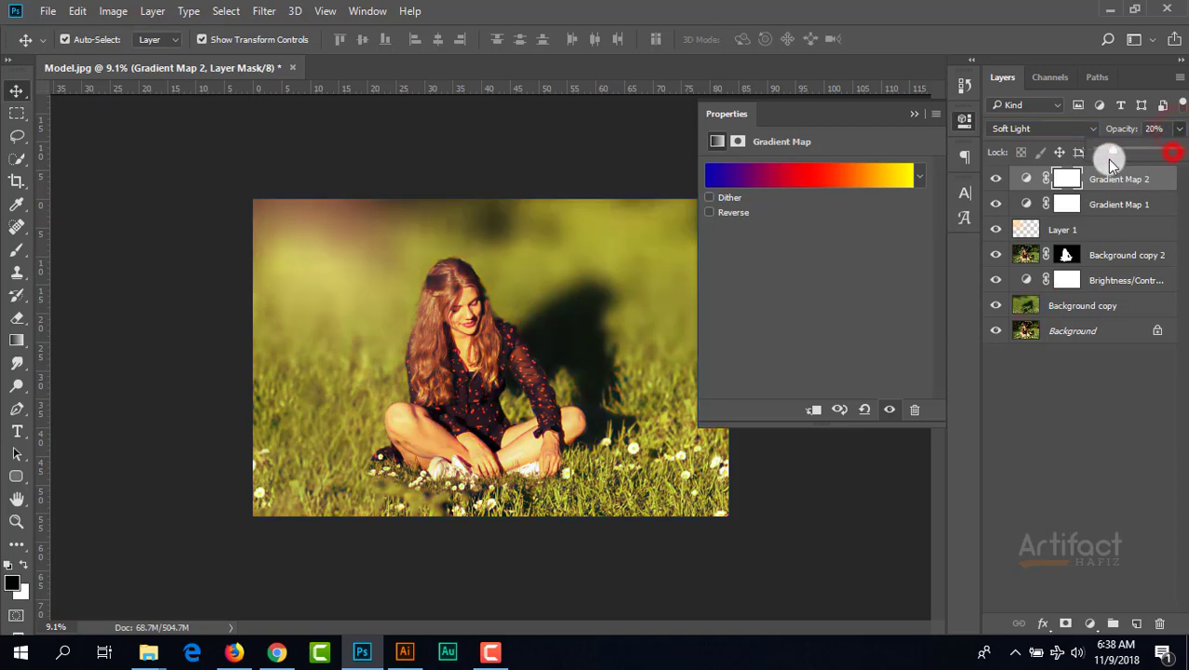
left_click(996, 182)
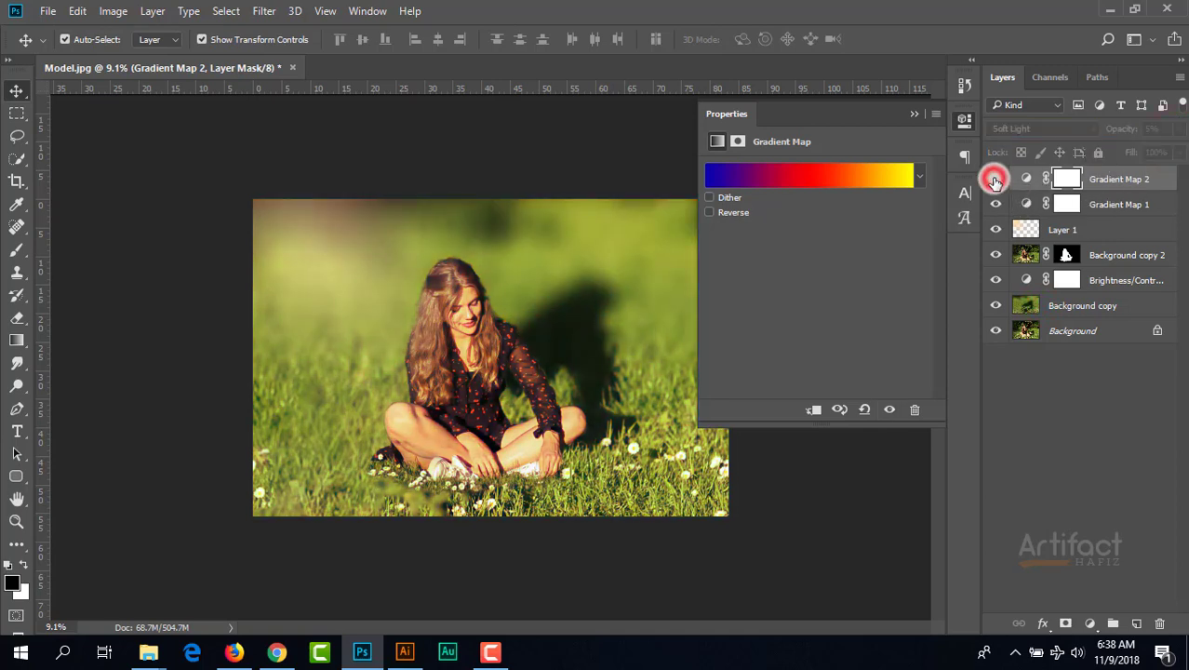
left_click(1114, 187)
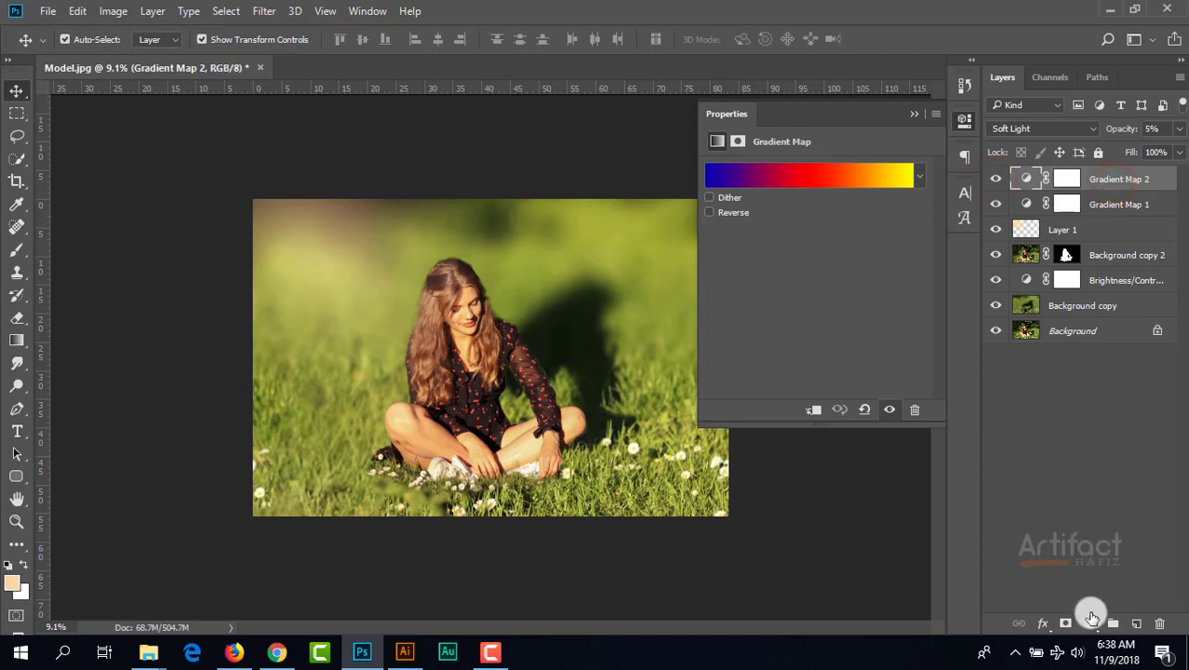
- Add a Color Lookup adjustment layer above Gradient Map 2 with the Soft_Warming.look 3DLUT file
left_click(1092, 625)
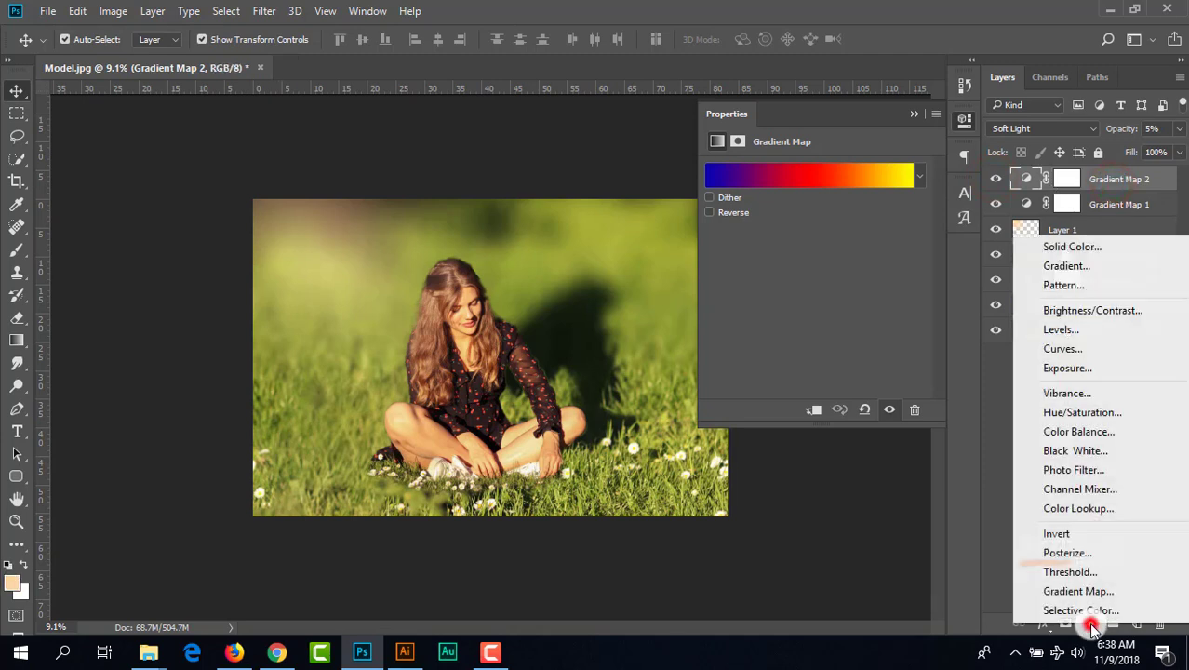
left_click(1083, 508)
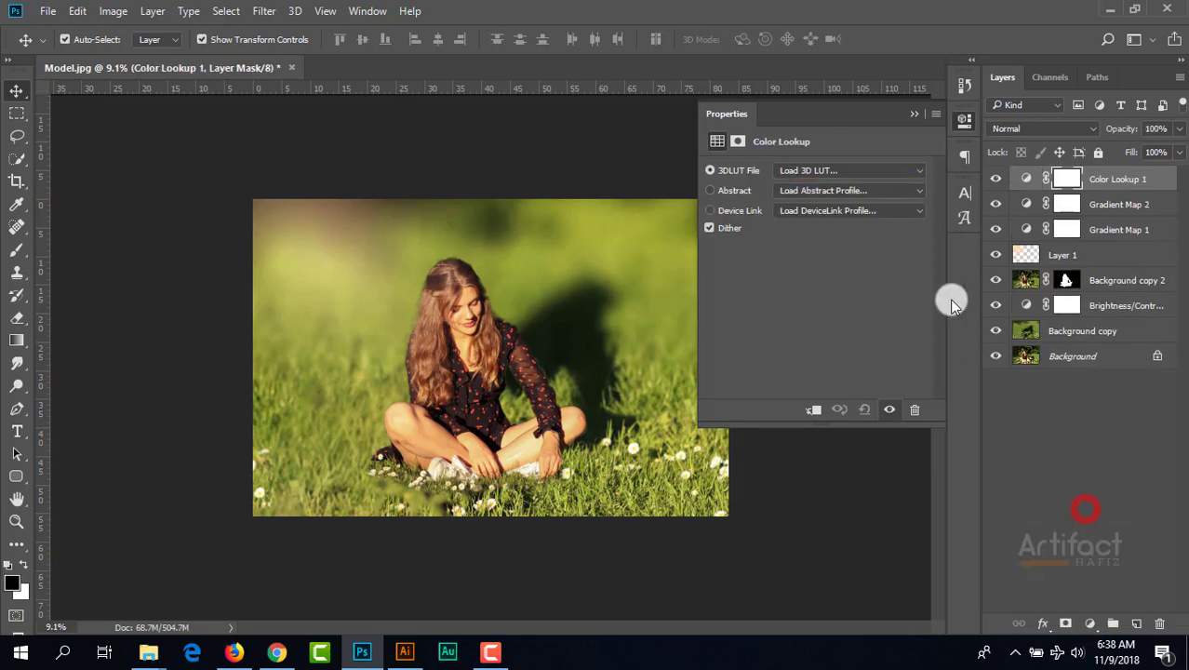
left_click(837, 169)
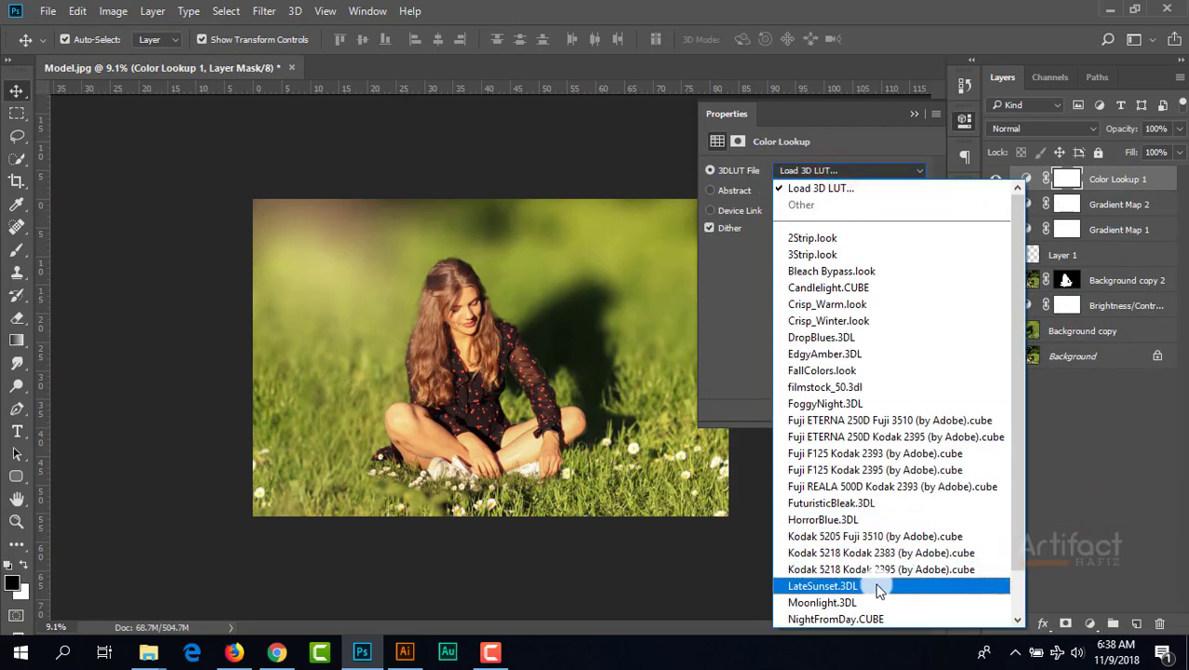
scroll(880, 590, "down", 1)
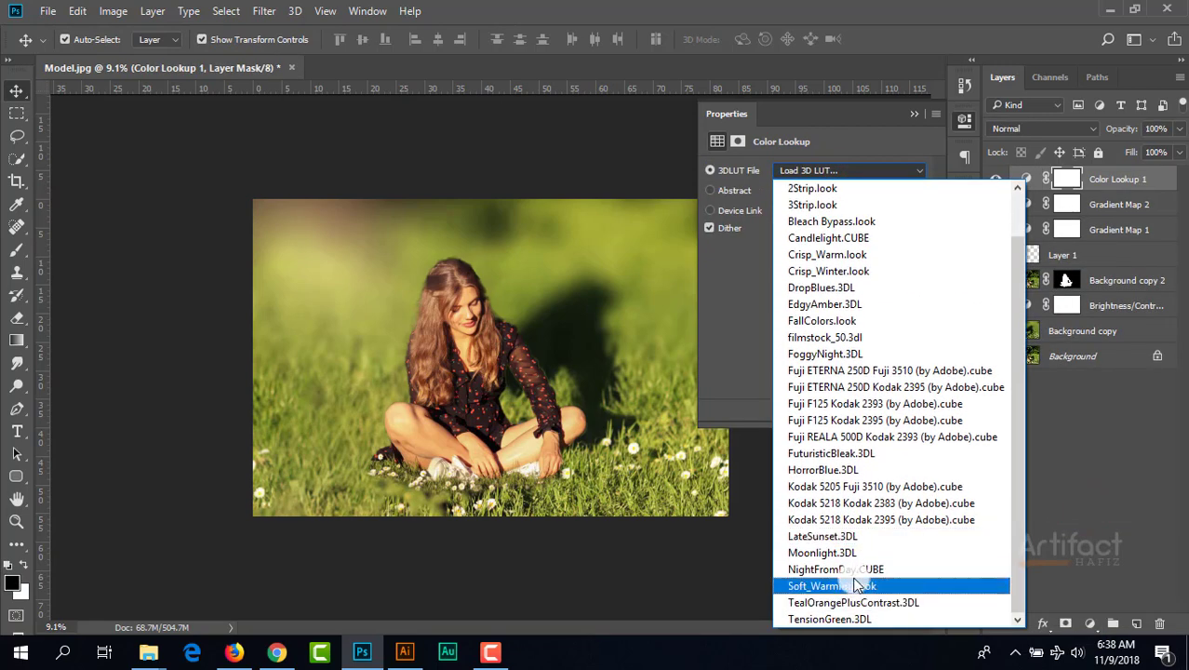
left_click(859, 586)
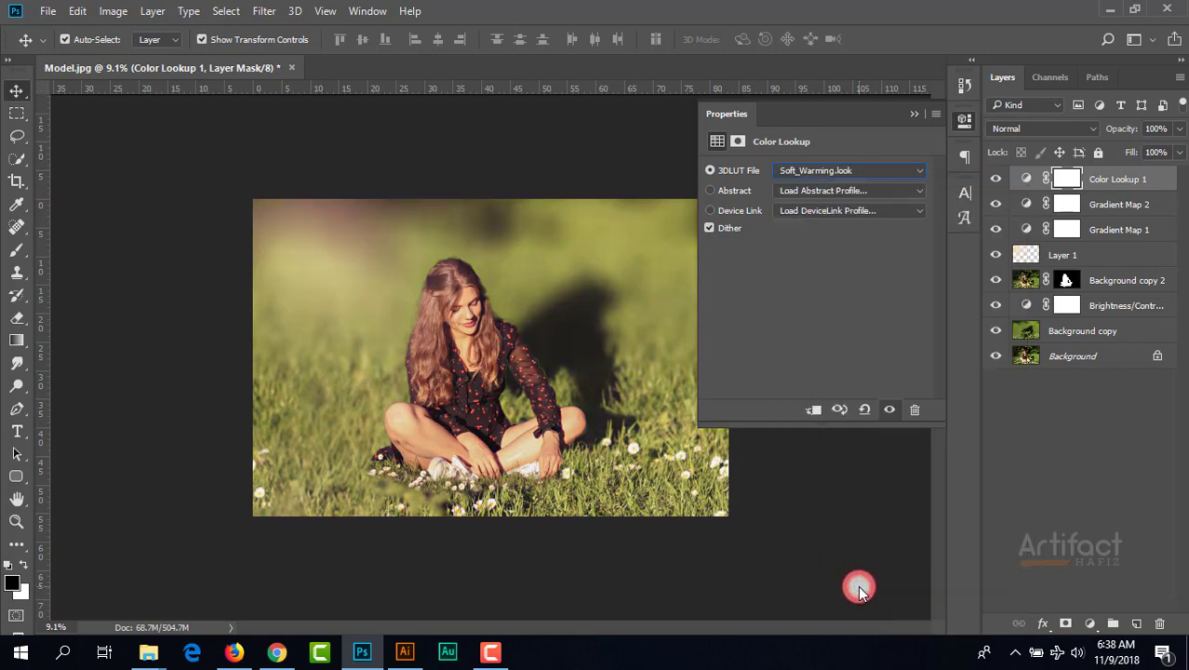
- Add a second Color Lookup adjustment layer on top using the FuturisticBleak.3DL 3DLUT file
left_click(909, 111)
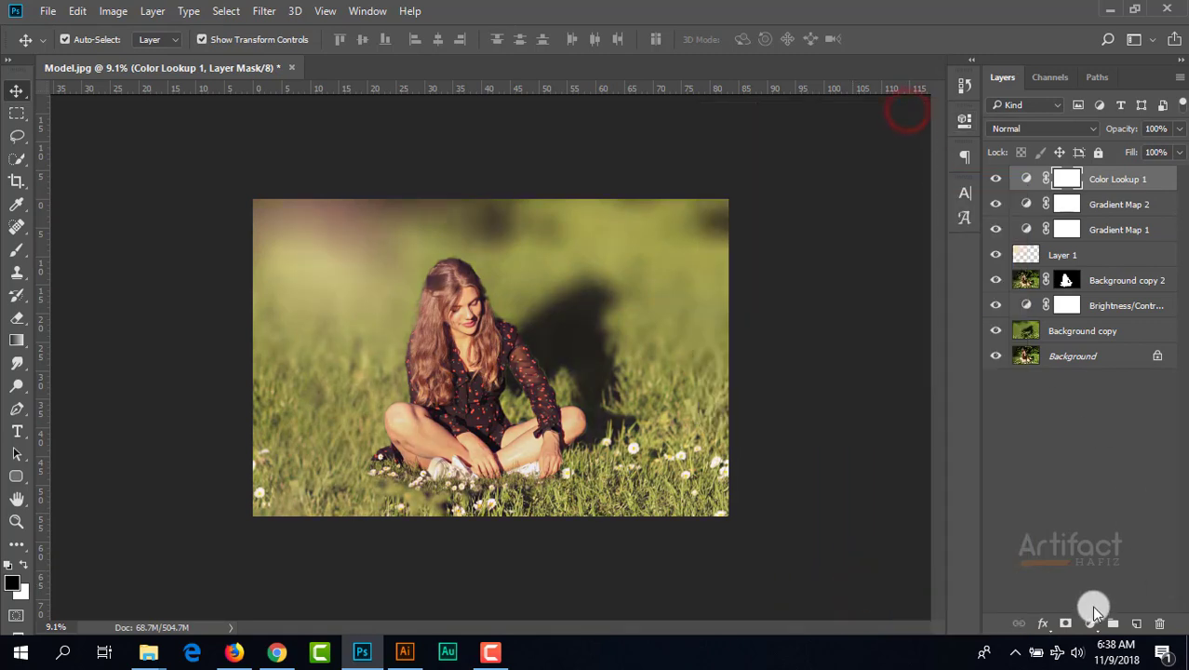
left_click(1088, 624)
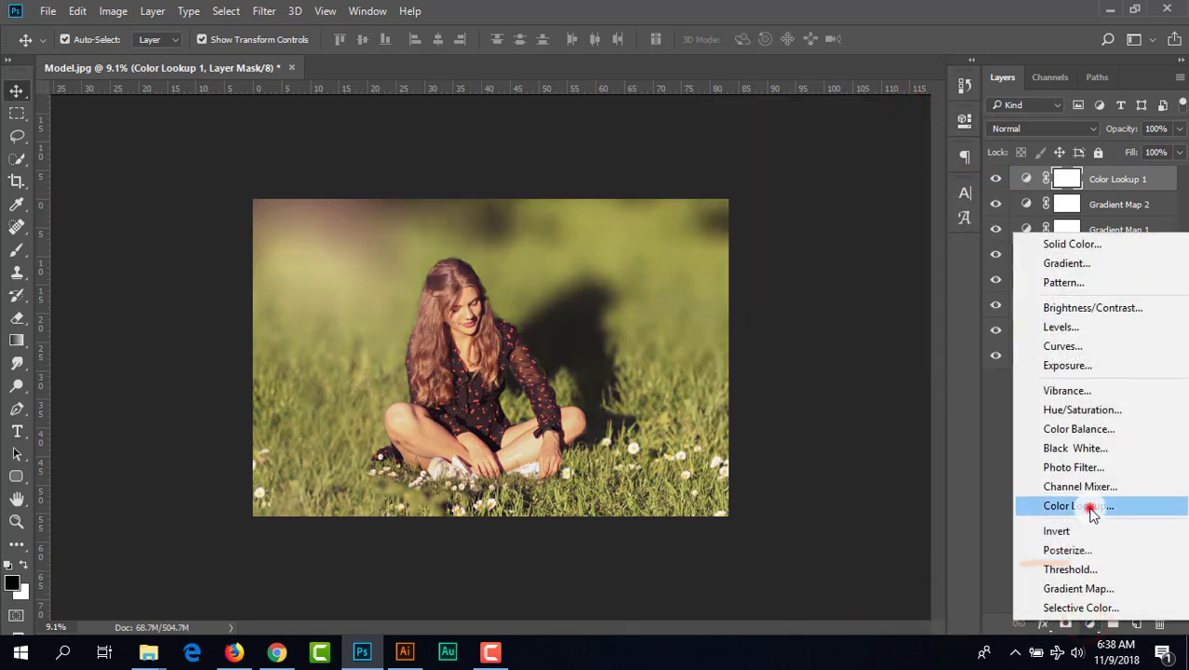
left_click(1088, 506)
left_click(833, 171)
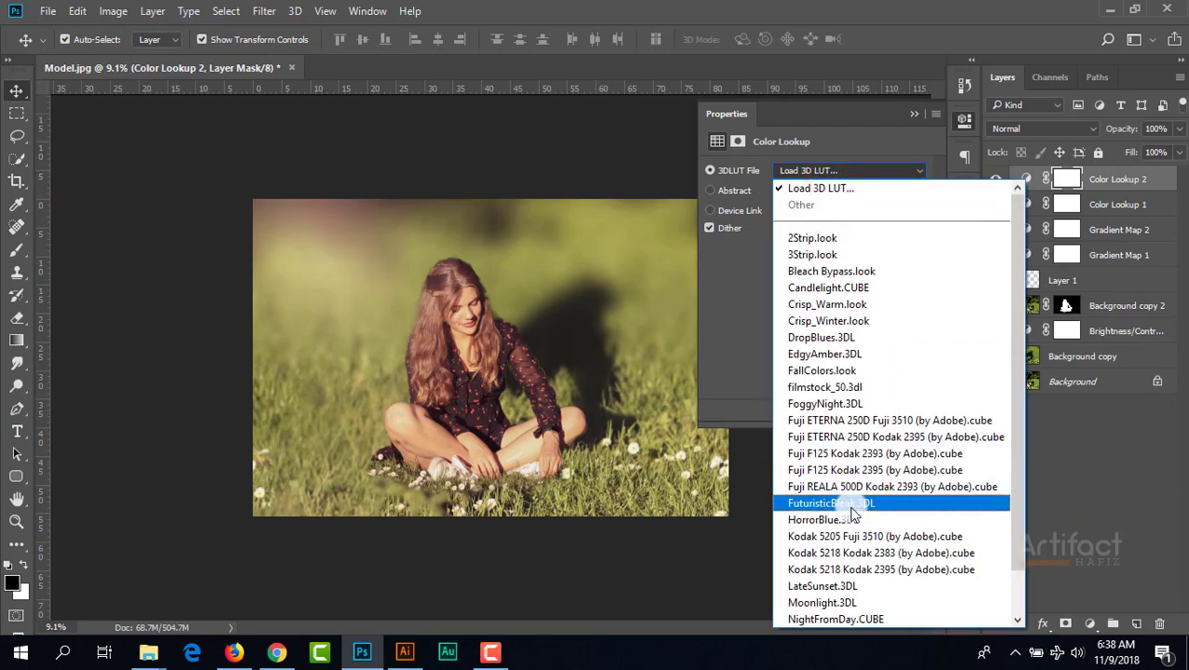
left_click(851, 505)
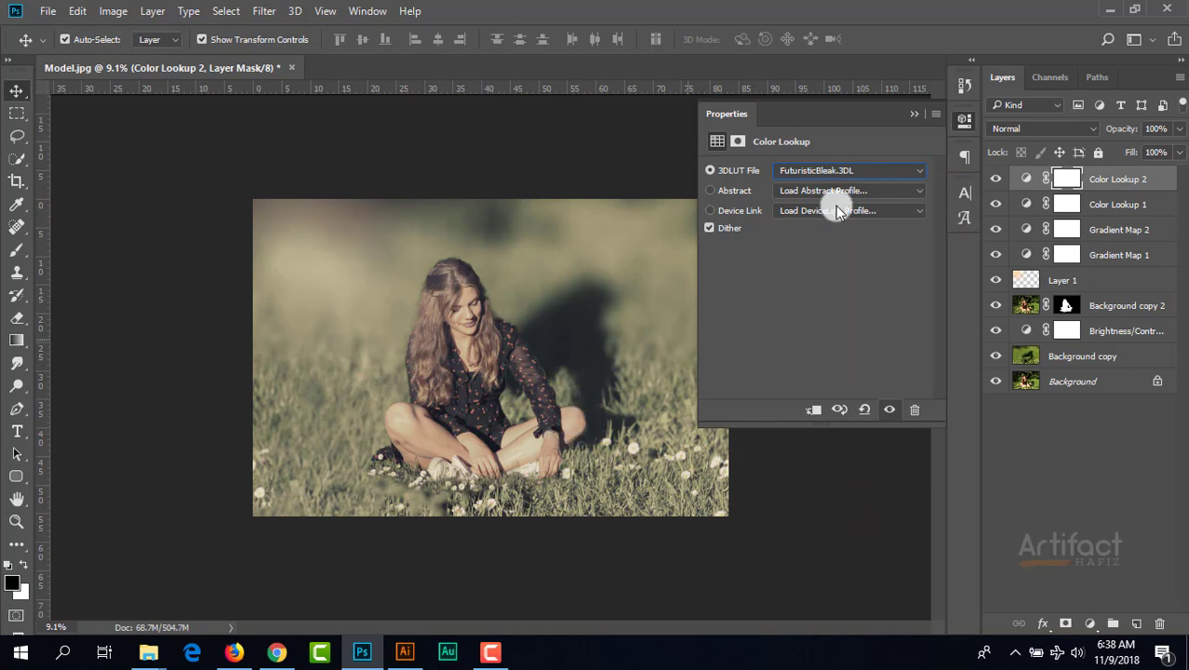
left_click(916, 114)
- Reduce the Color Lookup 2 layer's opacity to 58%
left_click(1115, 178)
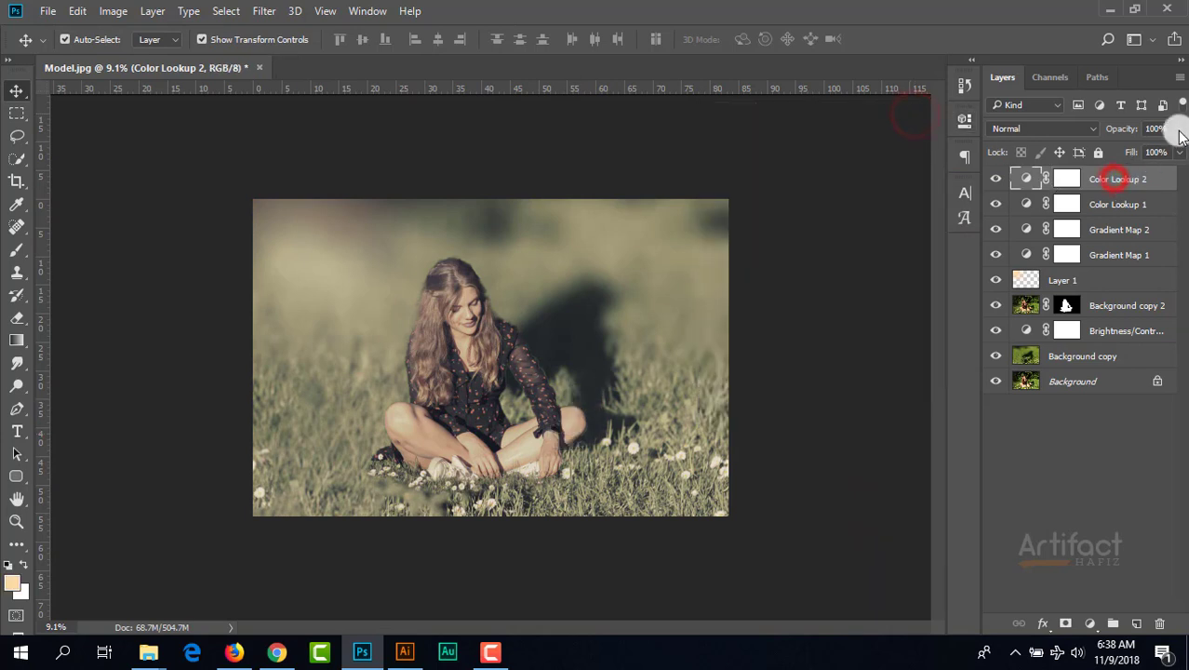
left_click(1178, 129)
left_click_drag(1119, 158, 1143, 162)
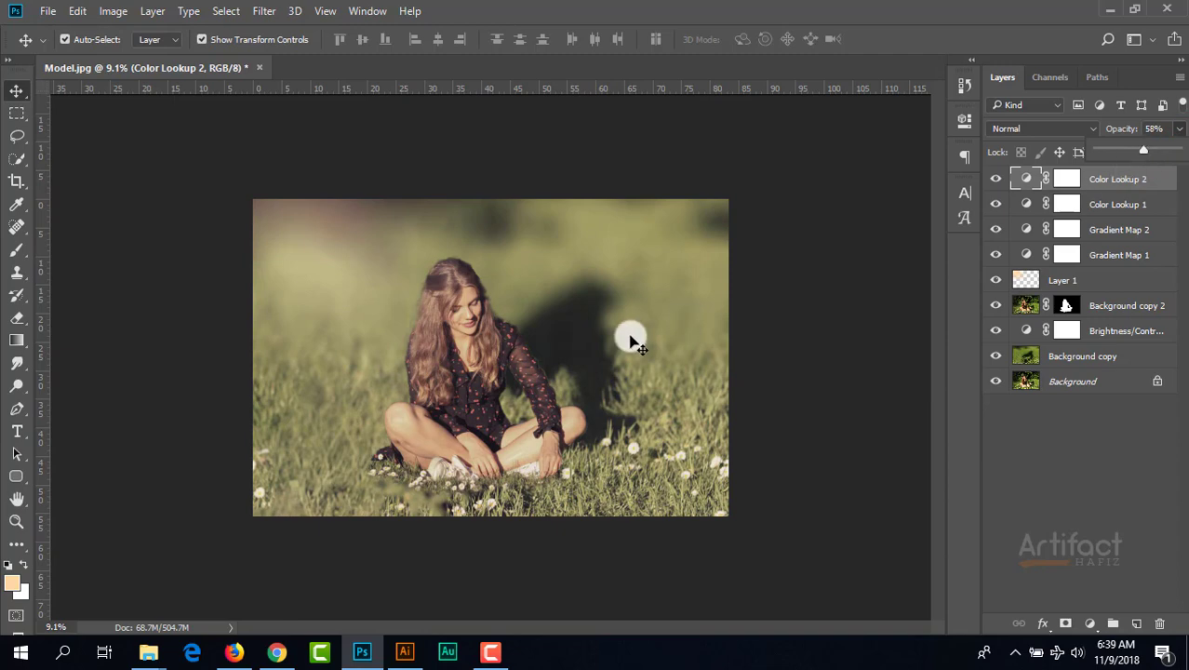
scroll(546, 349, "up", 3)
scroll(547, 354, "up", 1)
scroll(548, 353, "down", 2)
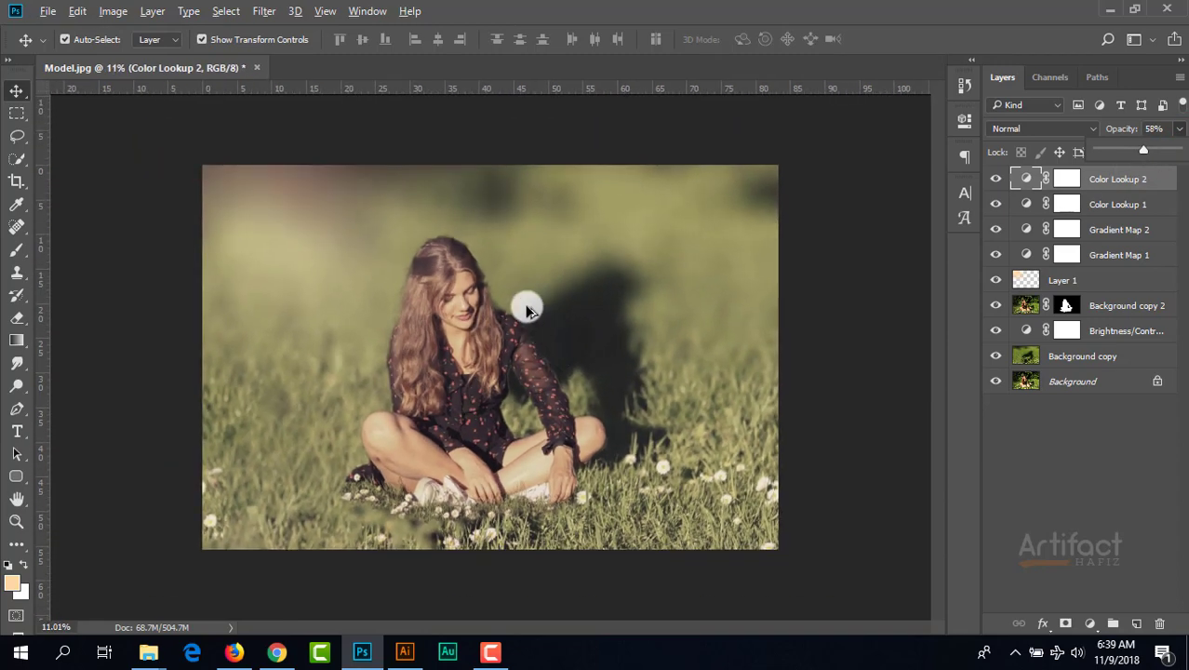
scroll(394, 285, "up", 1)
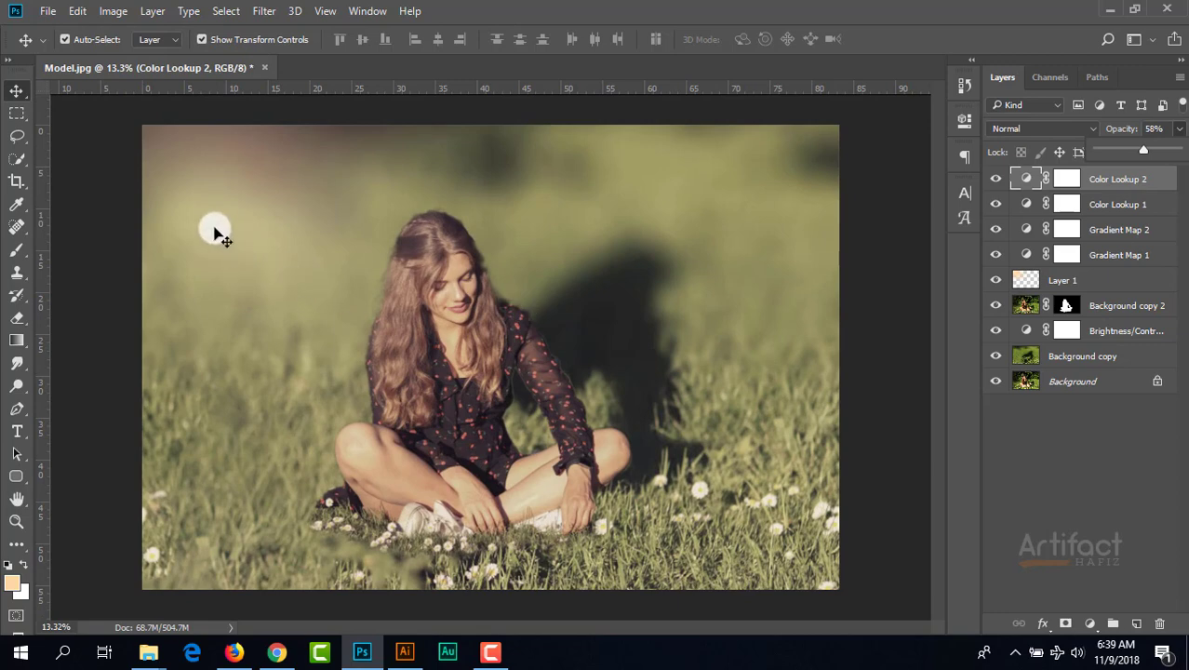
- Stretch the warm glow on Layer 1 horizontally to about 178% width and reposition it along the photo's upper edge
left_click(1067, 278)
left_click_drag(311, 228, 467, 191)
scroll(462, 230, "down", 3)
left_click_drag(312, 273, 251, 265)
scroll(390, 371, "up", 5)
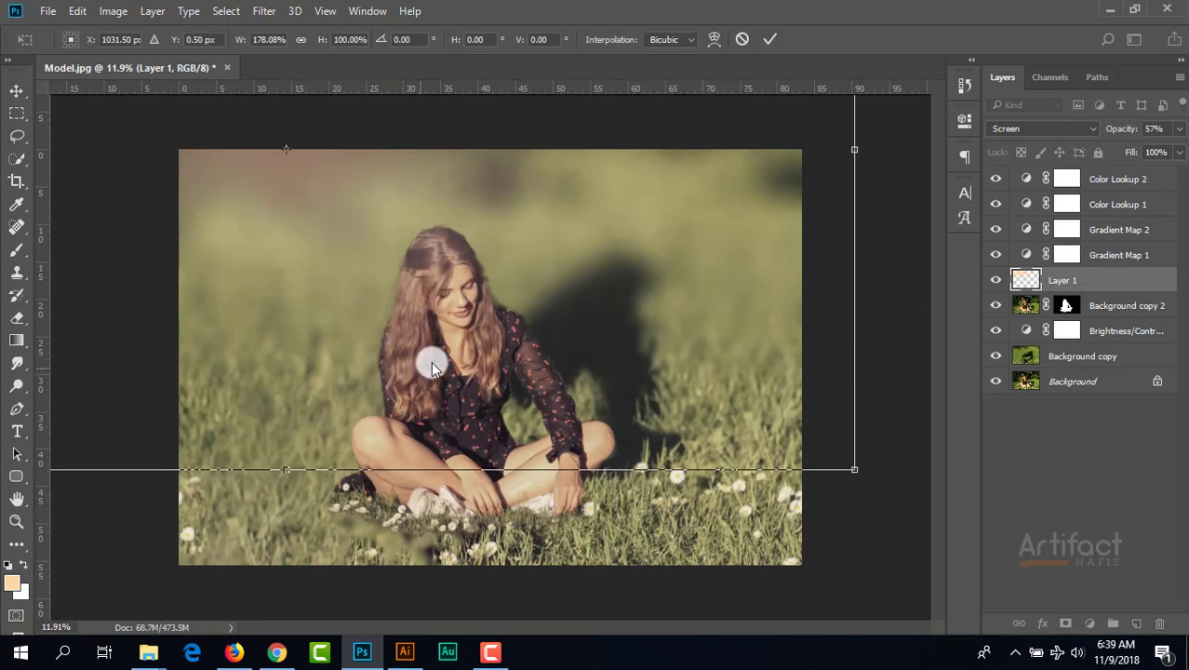
left_click(769, 39)
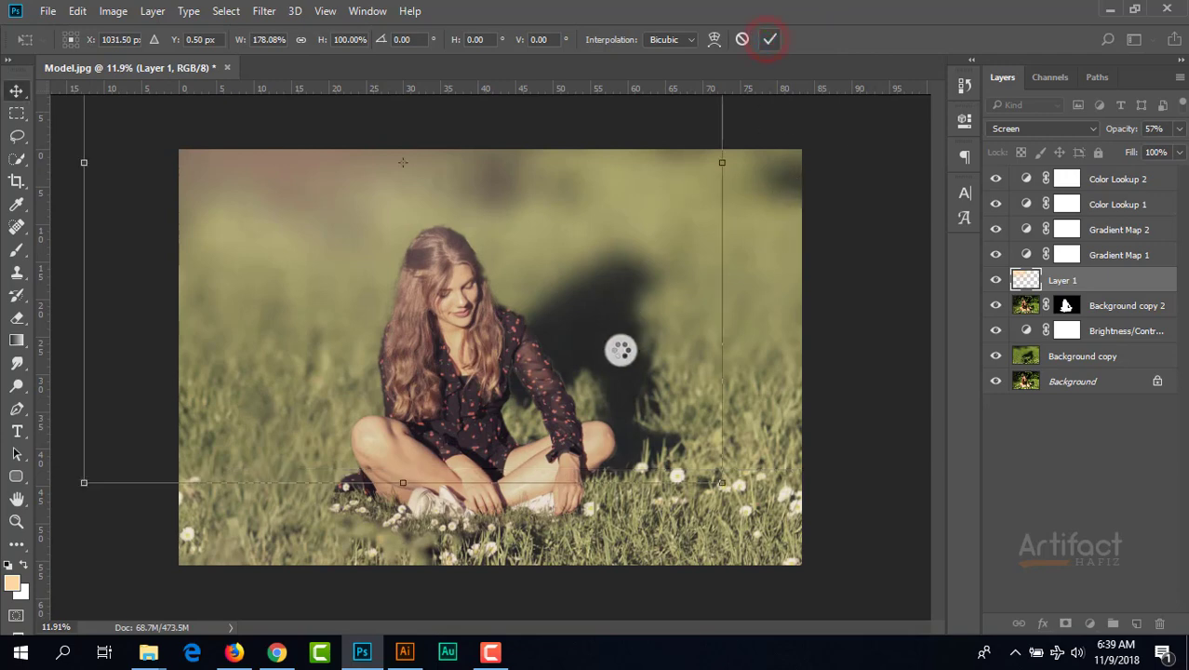
scroll(619, 373, "up", 2)
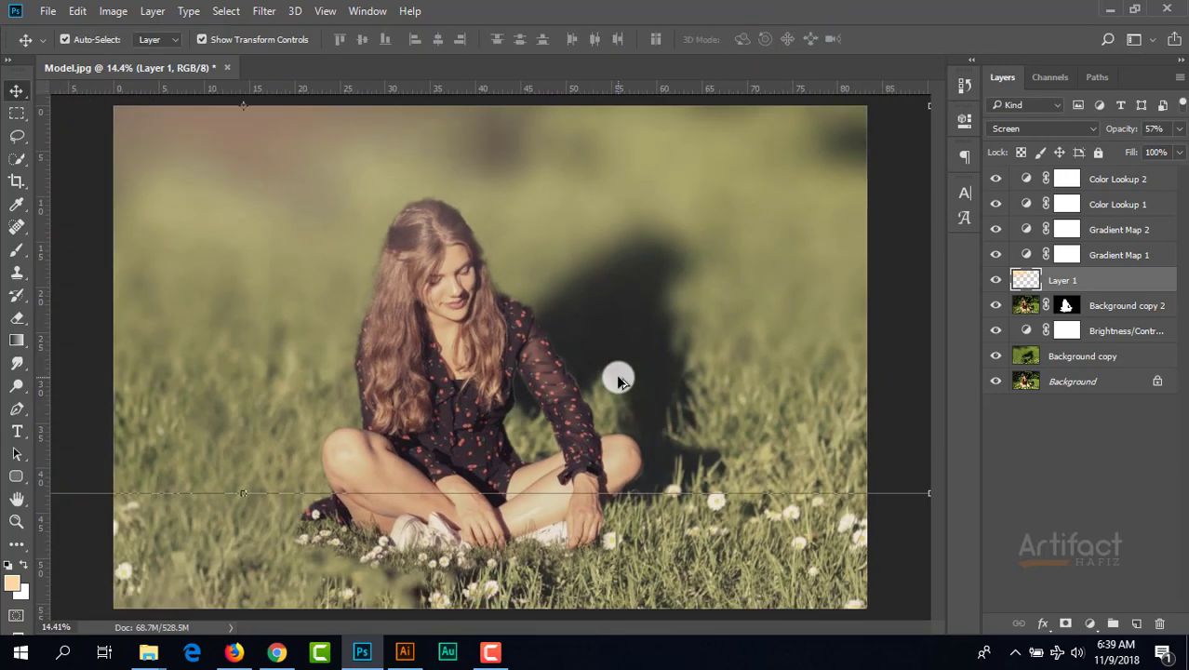
scroll(619, 376, "down", 2)
scroll(619, 377, "up", 1)
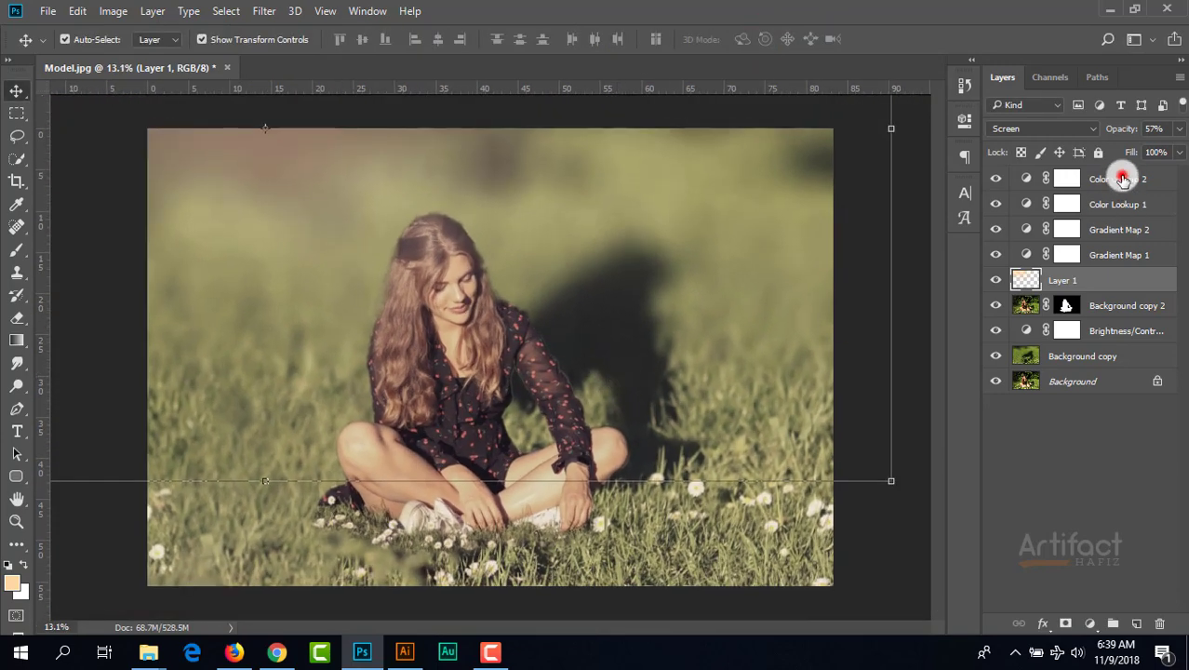
- Create a new layer above Color Lookup 2 and cover the whole canvas with black on it
left_click(1123, 179)
left_click(1061, 183)
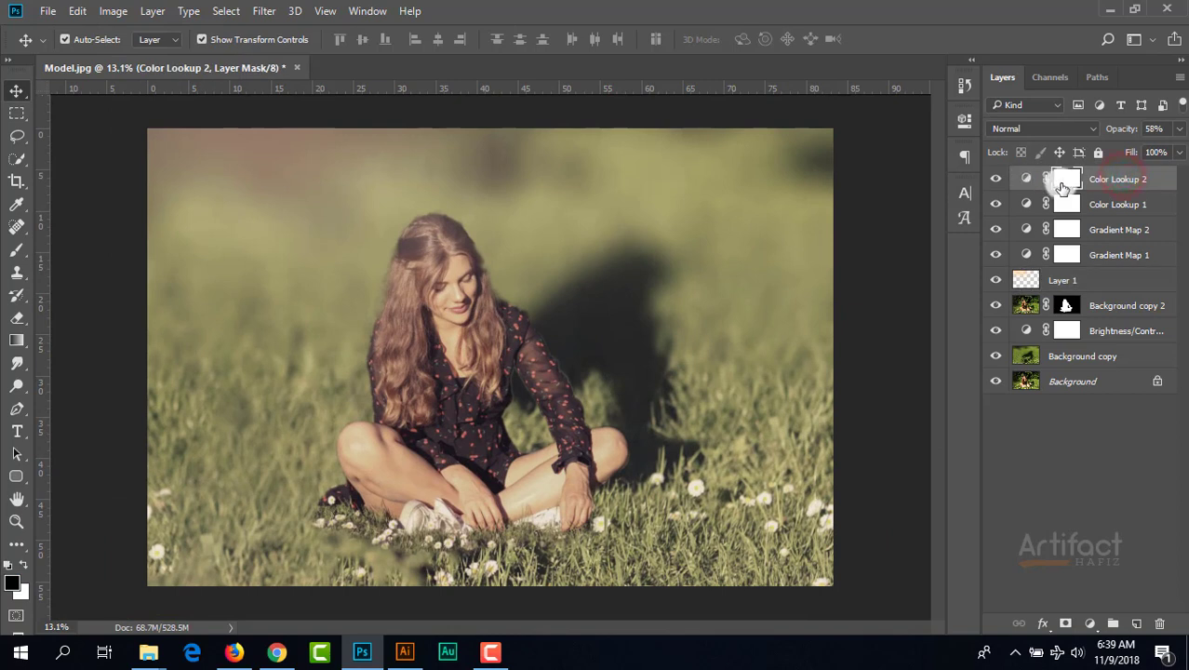
left_click(1136, 623)
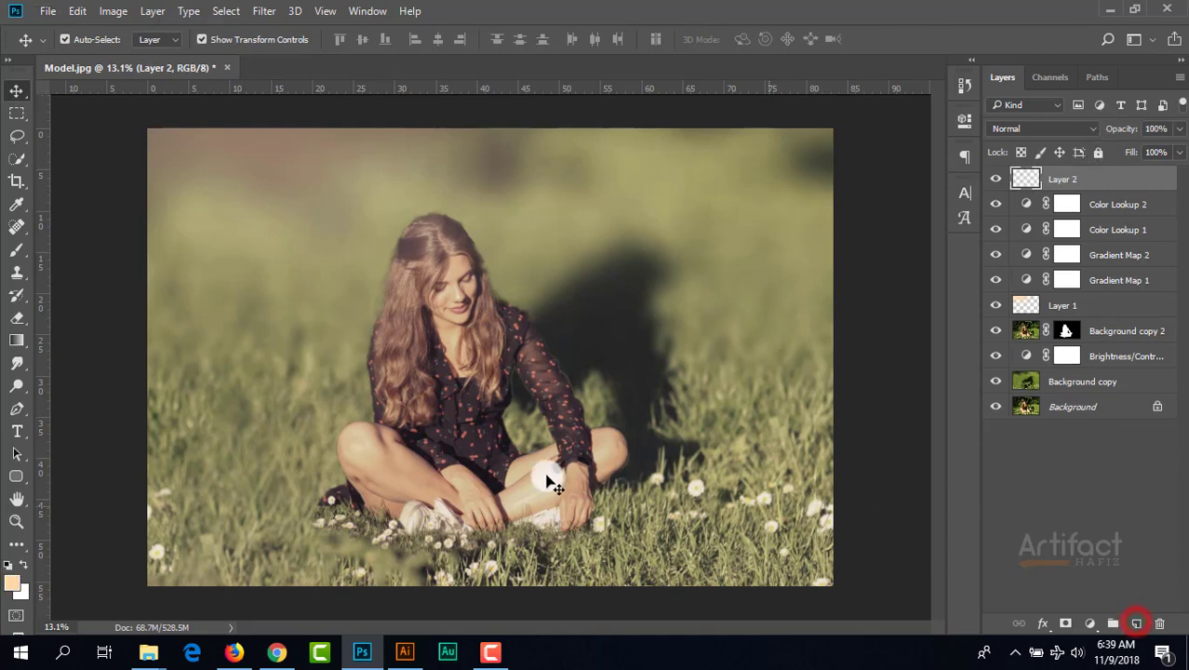
left_click(19, 253)
left_click(9, 565)
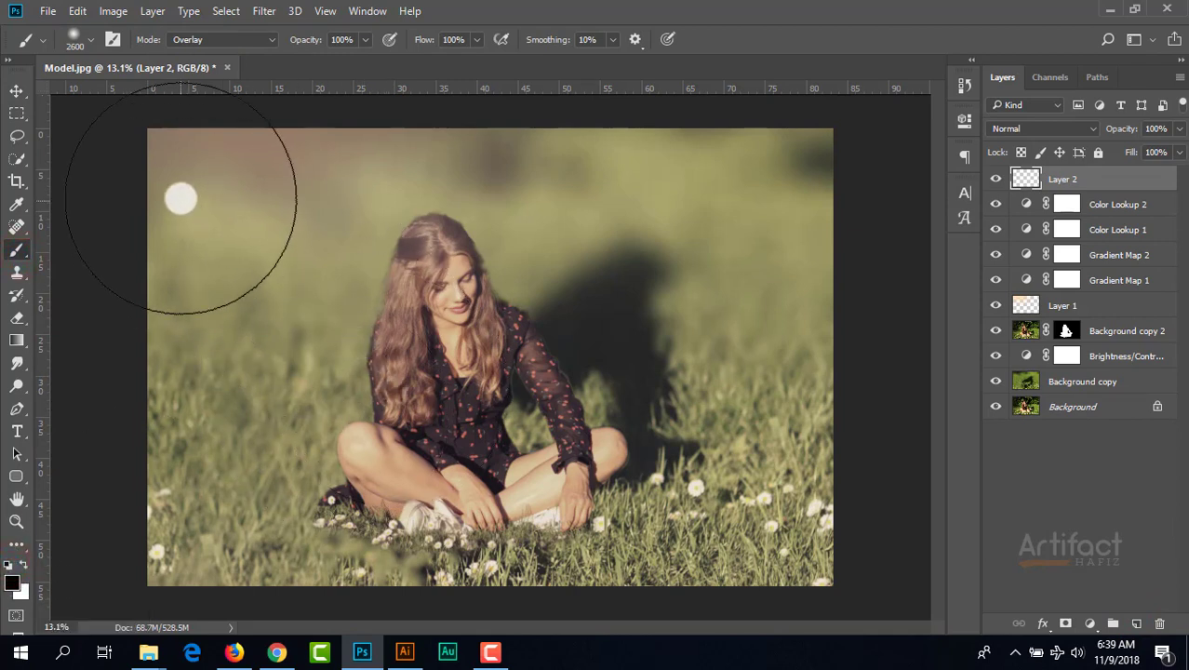
mouse_move(181, 198)
left_mouse_down()
mouse_move(555, 172)
mouse_move(851, 203)
mouse_move(826, 500)
mouse_move(146, 531)
mouse_move(198, 344)
mouse_move(638, 396)
mouse_move(470, 292)
mouse_move(452, 451)
mouse_move(686, 257)
mouse_move(342, 390)
mouse_move(451, 485)
mouse_move(398, 457)
mouse_move(184, 556)
mouse_move(298, 605)
mouse_move(910, 617)
mouse_move(894, 602)
mouse_move(838, 125)
mouse_move(131, 144)
mouse_move(140, 311)
mouse_move(189, 560)
mouse_move(305, 333)
mouse_move(62, 135)
left_mouse_up()
left_click(14, 90)
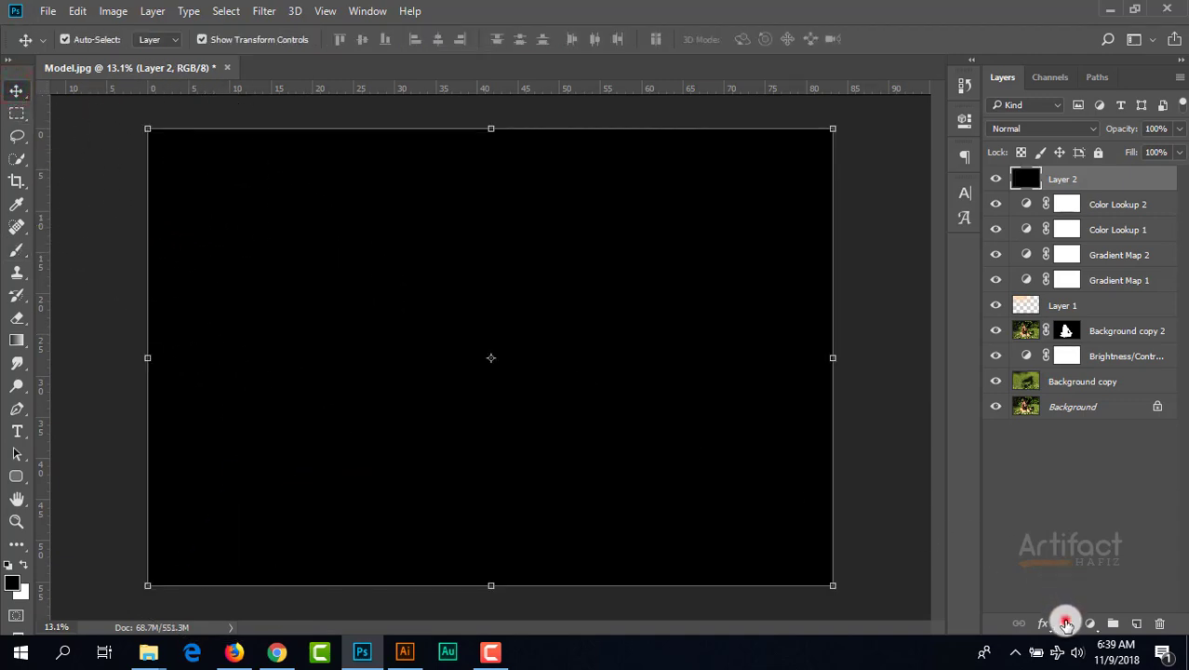
- Add a layer mask to the black layer and enlarge the black soft brush to 3200 px
left_click(1066, 624)
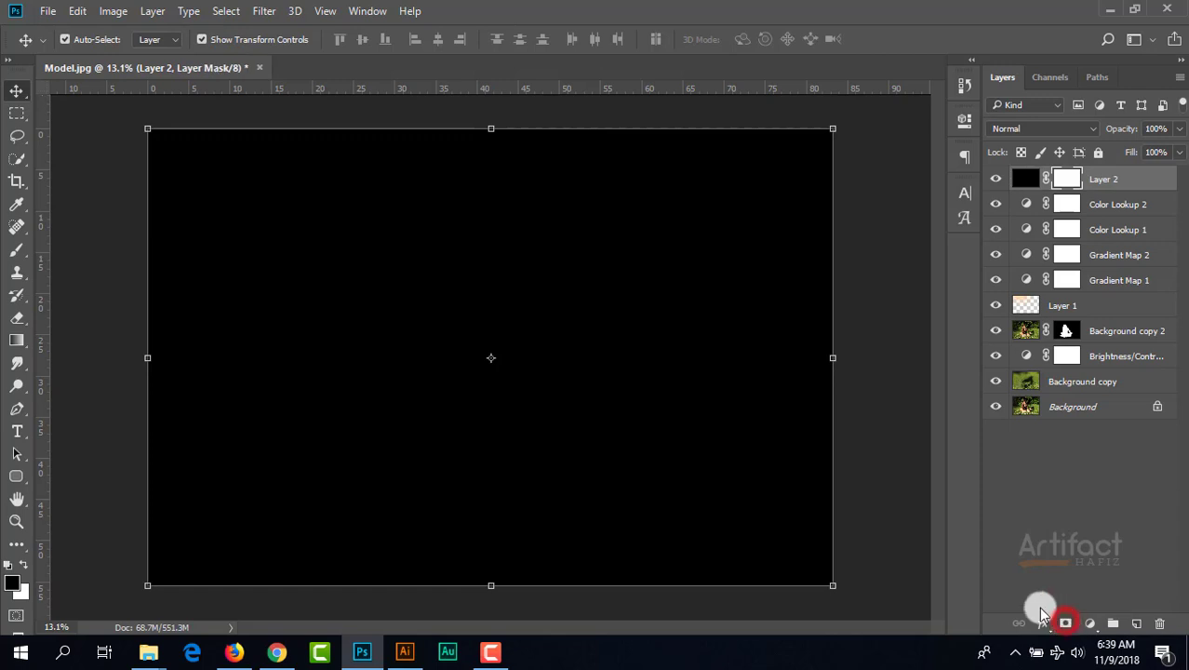
left_click(17, 254)
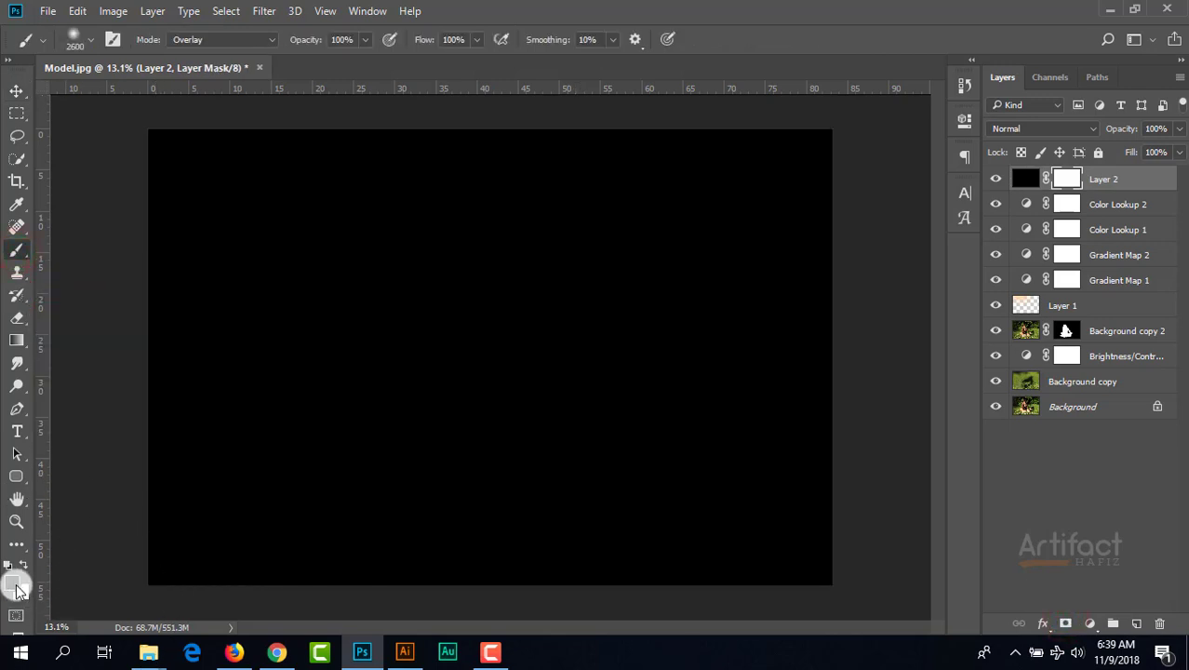
key("x")
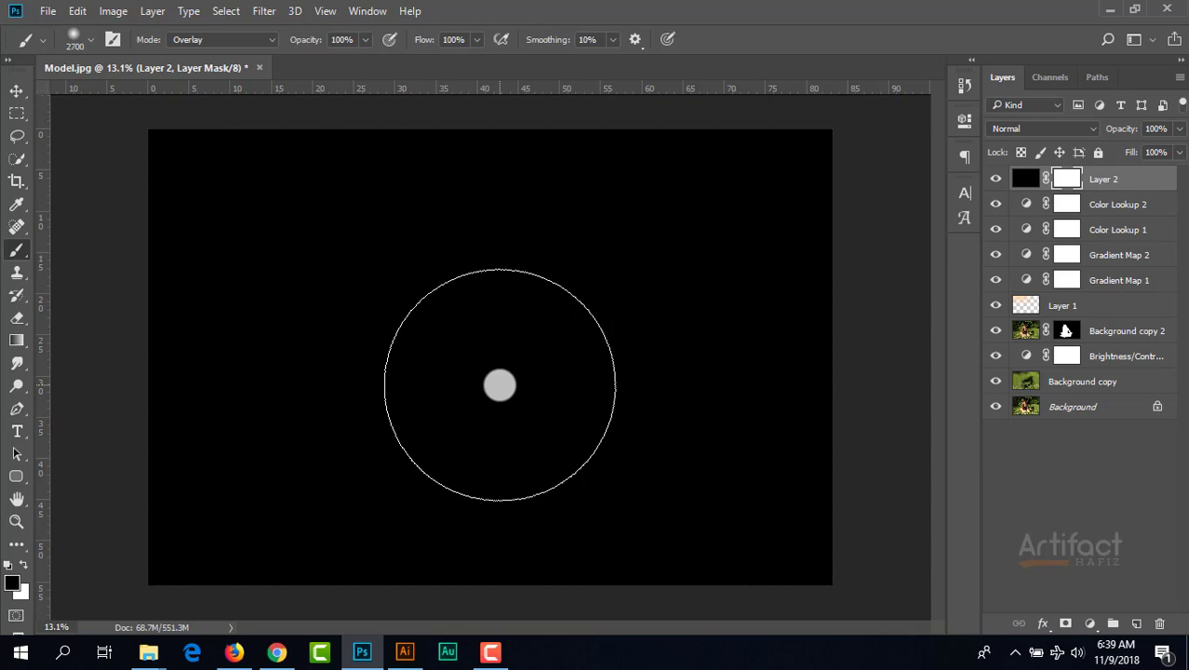
key("bracketright")
key("bracketright")
key("bracketright")
key("bracketright")
key("bracketright")
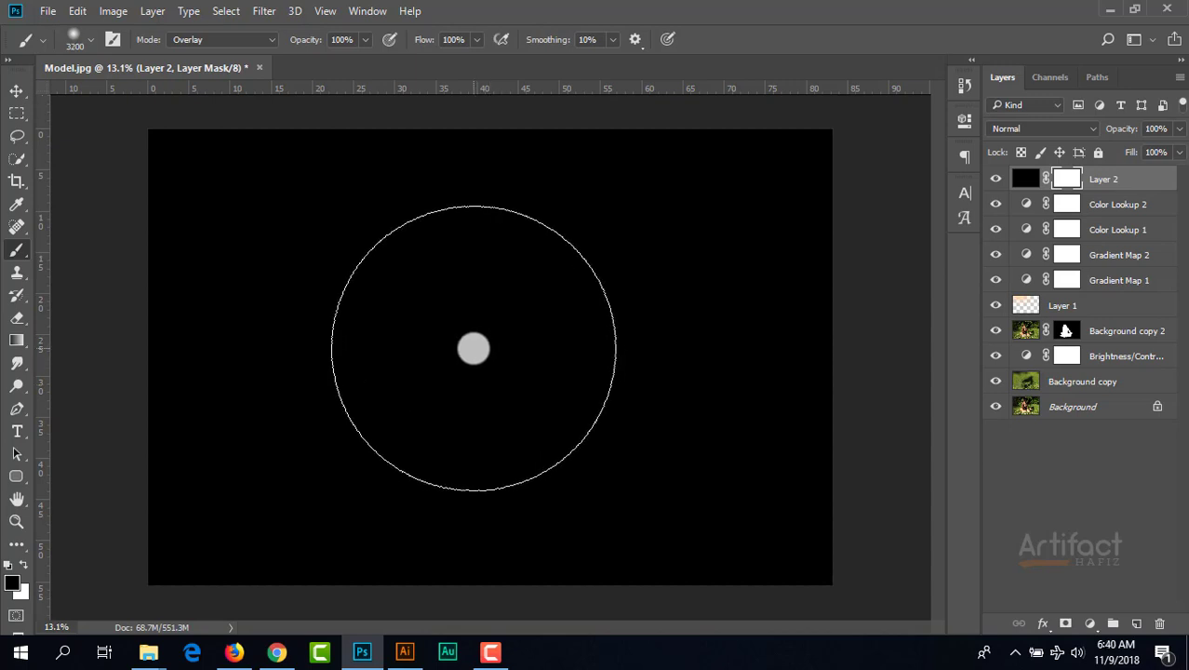
- Set the brush mode to Normal and dab black on the centre of the mask to reveal the woman
left_click(475, 353)
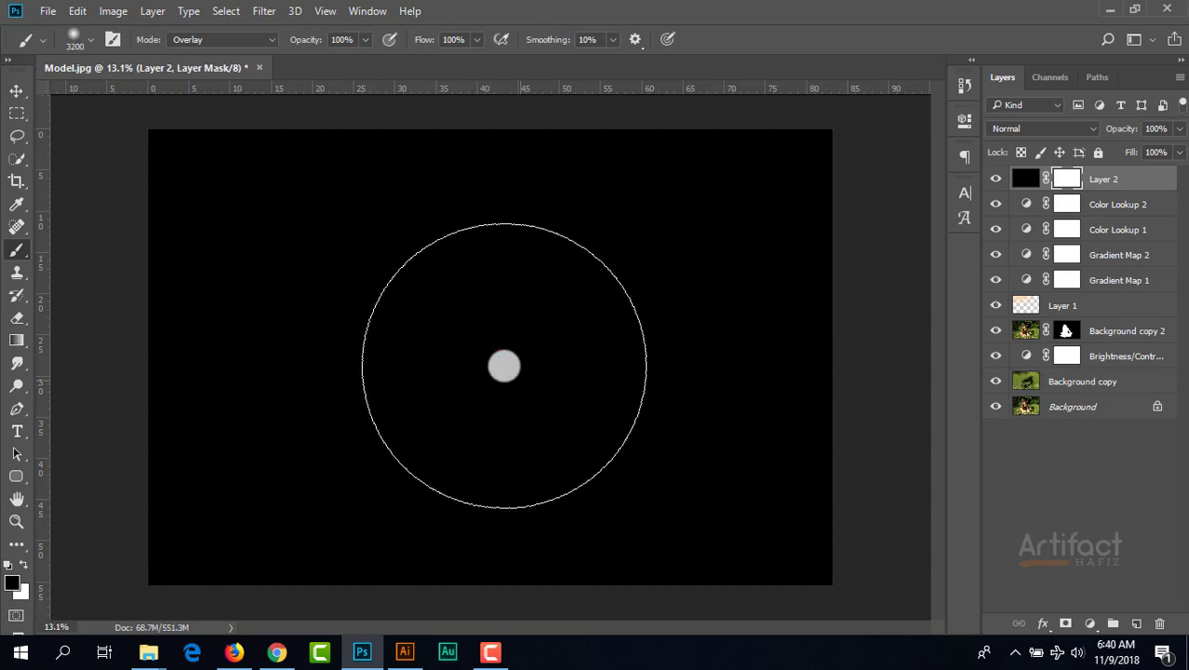
left_click(240, 42)
left_click(230, 44)
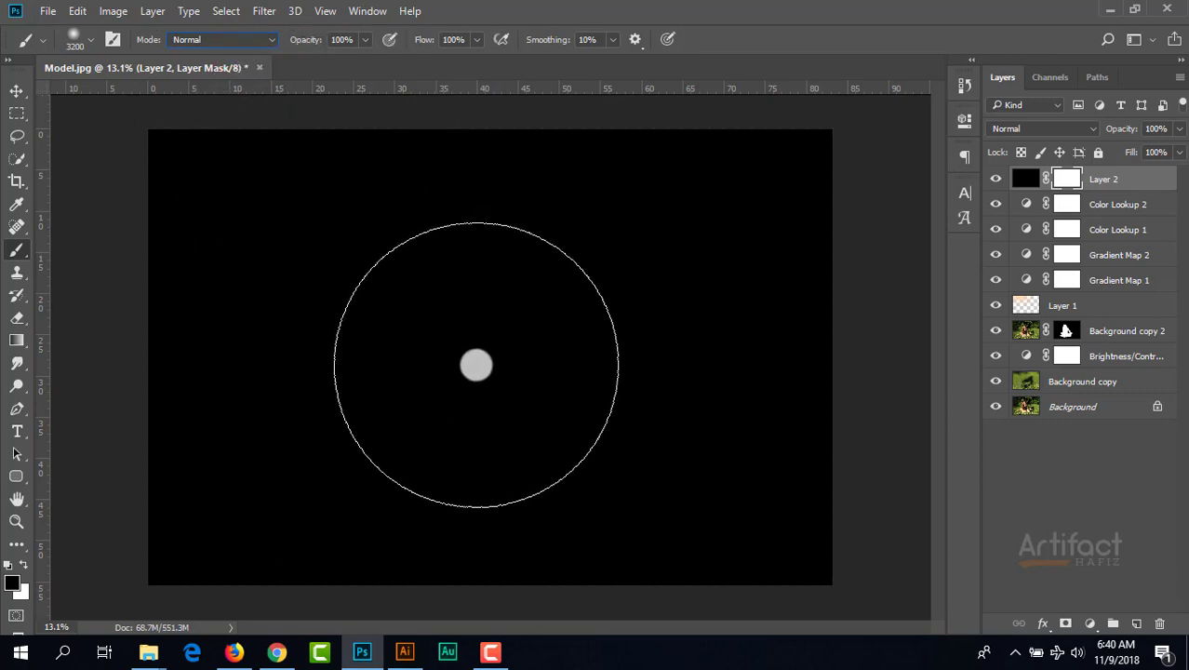
left_click(475, 364)
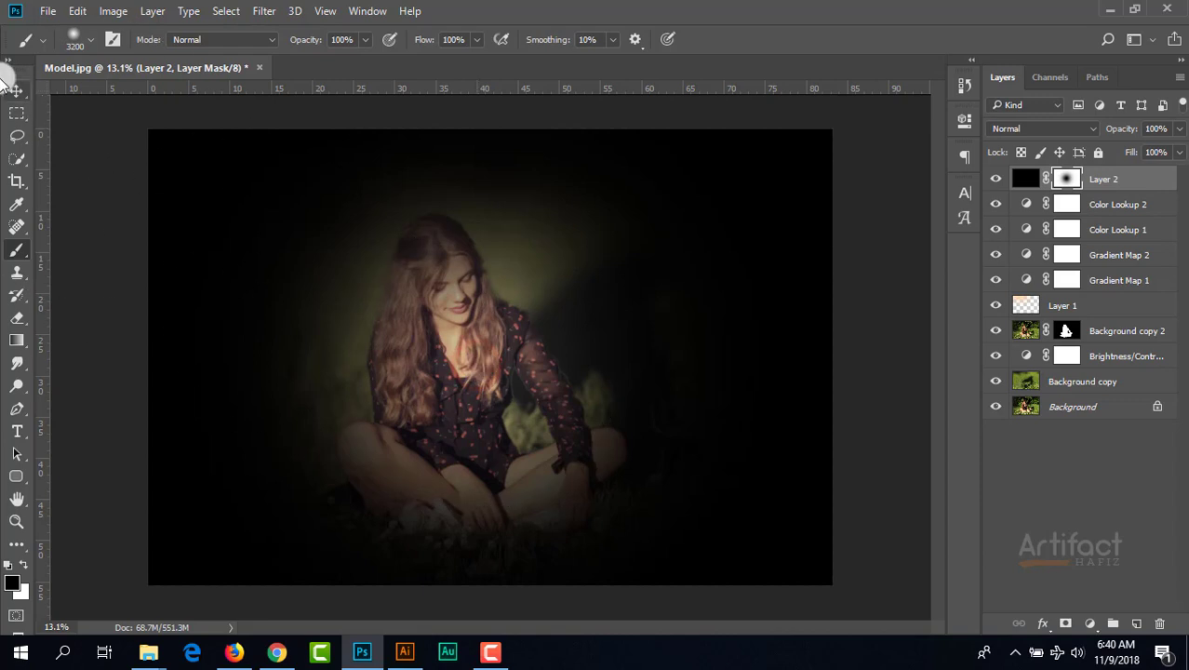
- Scale the masked black layer up to about 391% around the photo so it forms a soft vignette
left_click(19, 87)
scroll(401, 361, "down", 6)
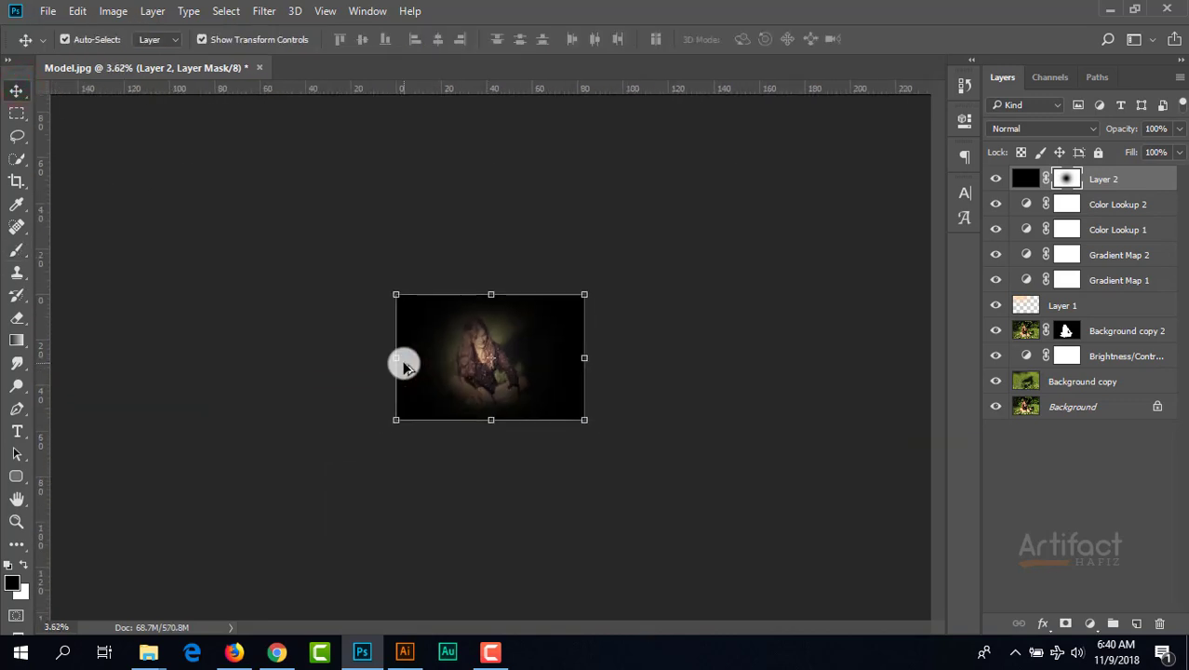
left_click_drag(395, 295, 97, 96)
left_click_drag(583, 424, 633, 458)
left_click_drag(501, 333, 609, 396)
scroll(614, 400, "up", 4)
scroll(614, 400, "down", 5)
left_click_drag(698, 477, 791, 514)
scroll(791, 515, "up", 2)
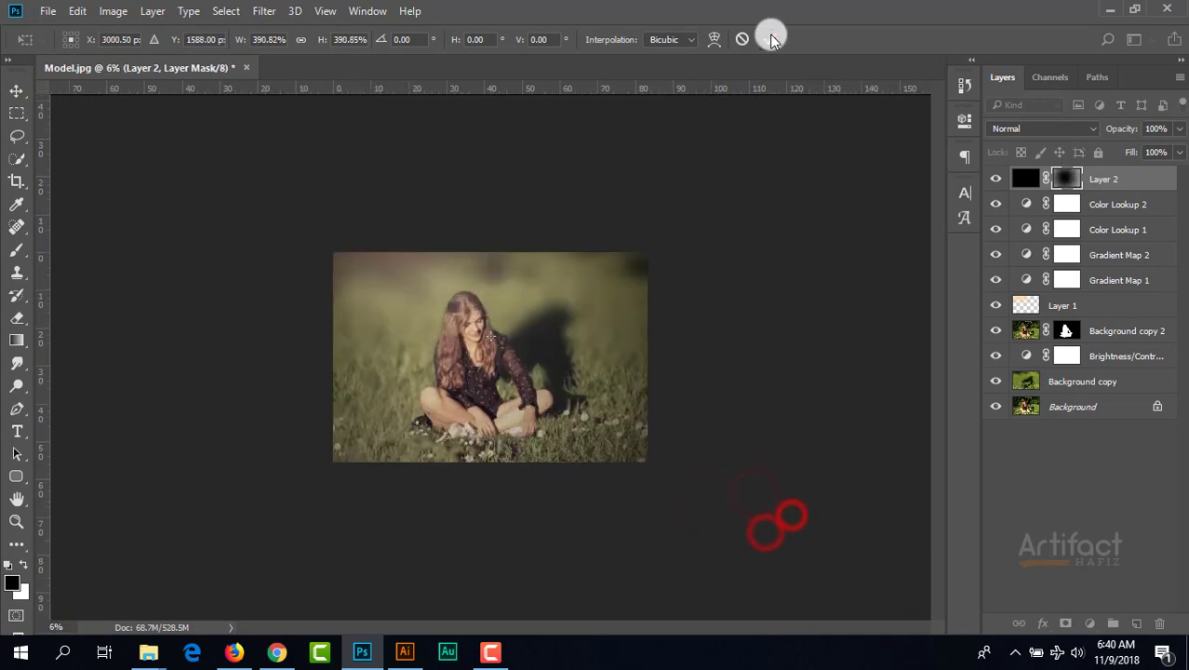
left_click(770, 38)
scroll(558, 381, "up", 3)
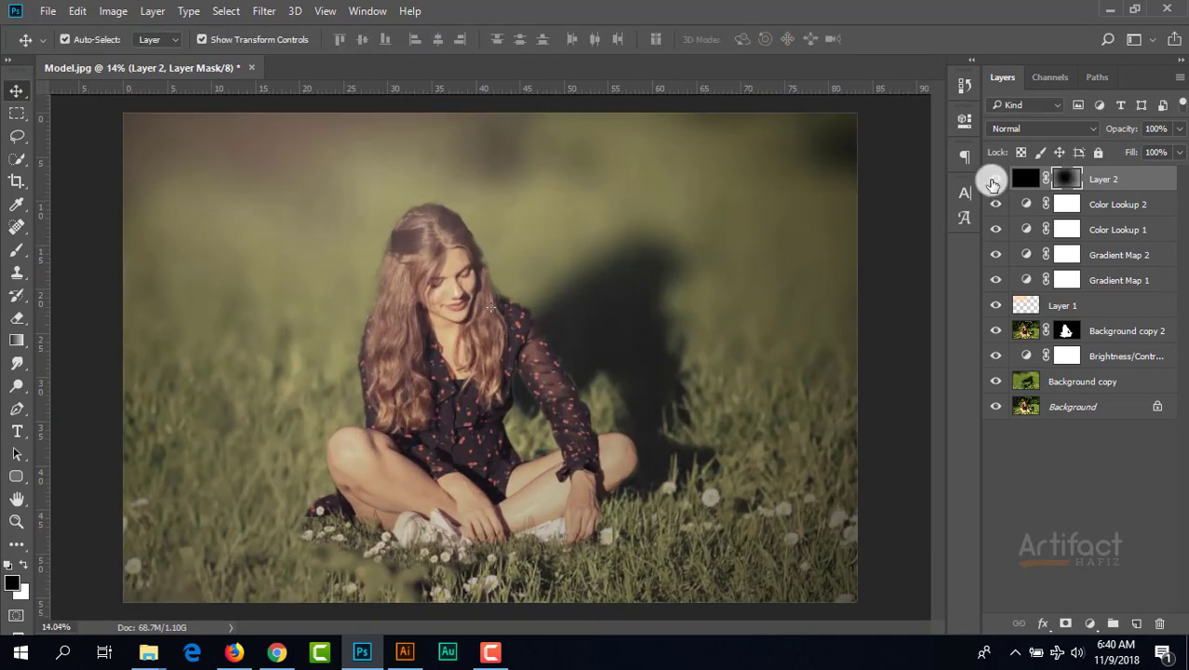
- Toggle the vignette layer's visibility to compare its effect and reduce its opacity to 87%
left_click(997, 179)
left_click(996, 180)
left_click(1122, 186)
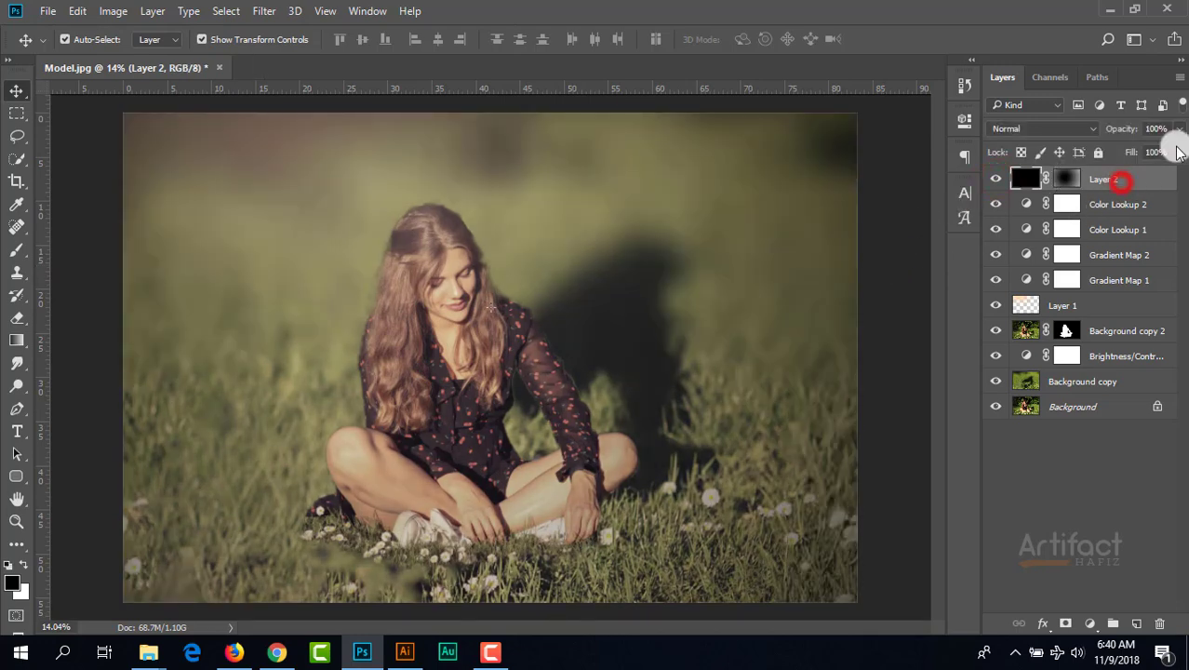
left_click_drag(1179, 128, 1169, 159)
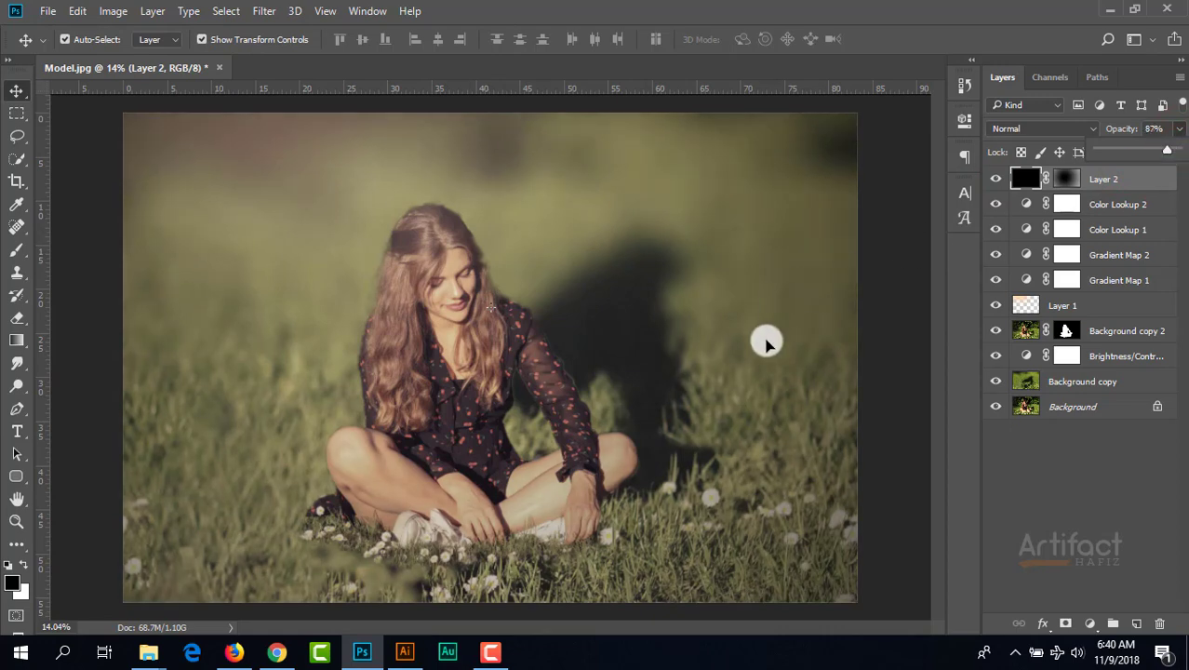
scroll(669, 344, "down", 3)
scroll(879, 308, "up", 2)
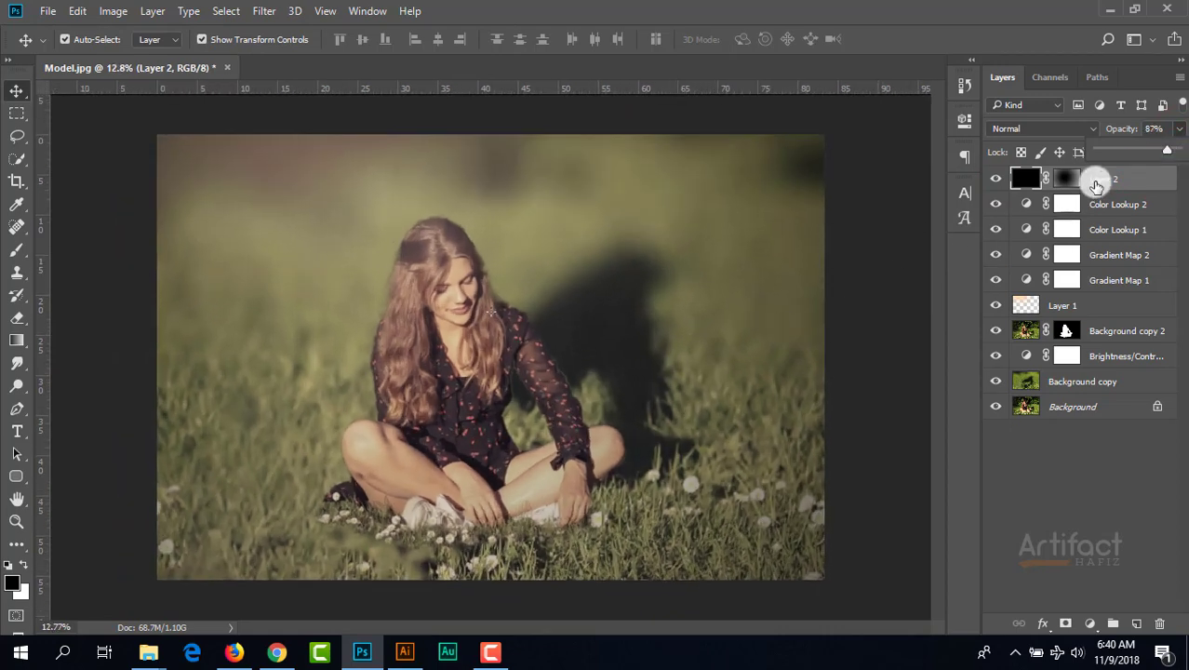
left_click(1096, 176)
scroll(676, 344, "down", 1)
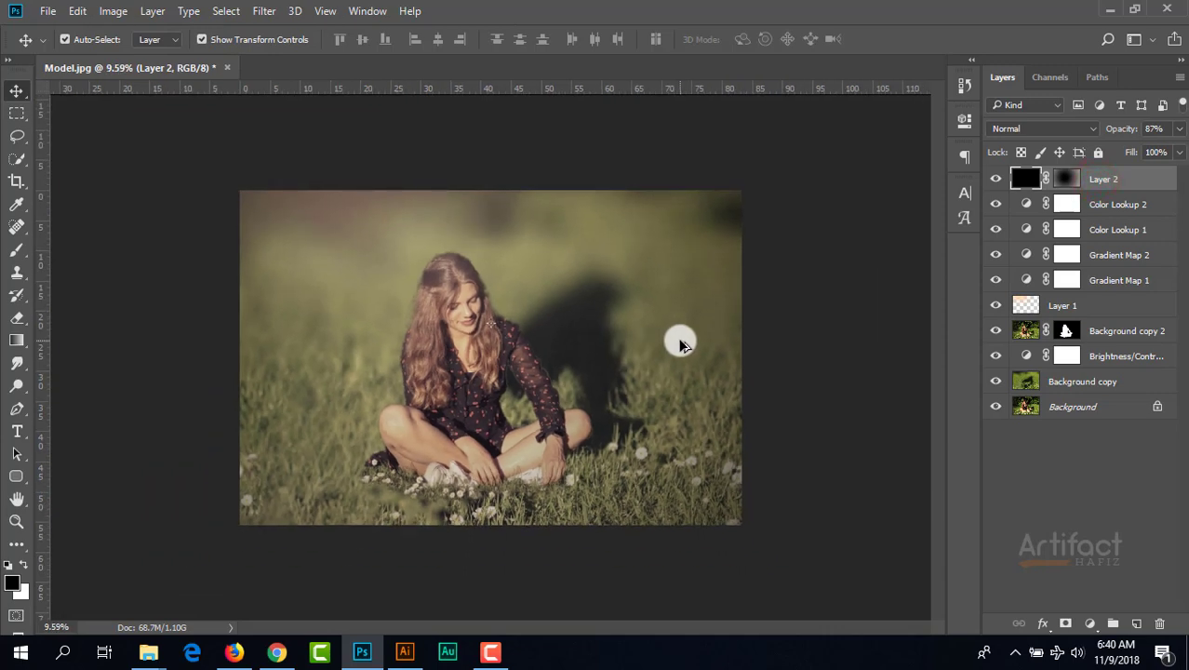
- Add an Exposure adjustment layer on top with its Offset set to +0.0083
left_click(1091, 623)
left_click(1081, 369)
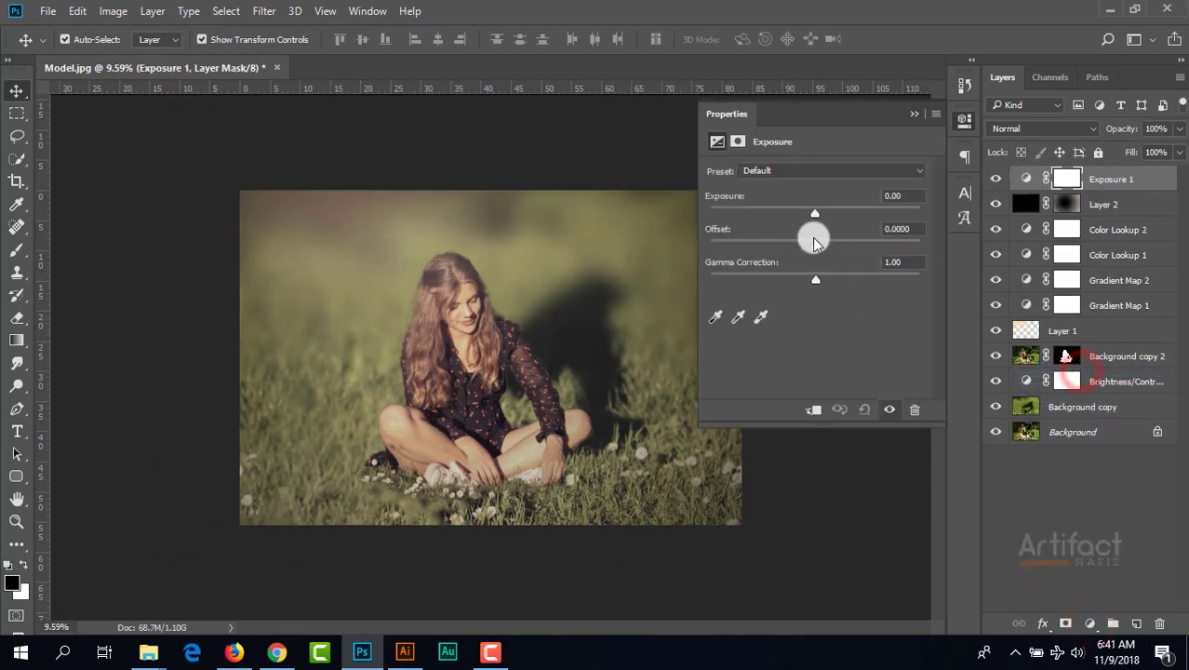
left_click_drag(817, 244, 818, 257)
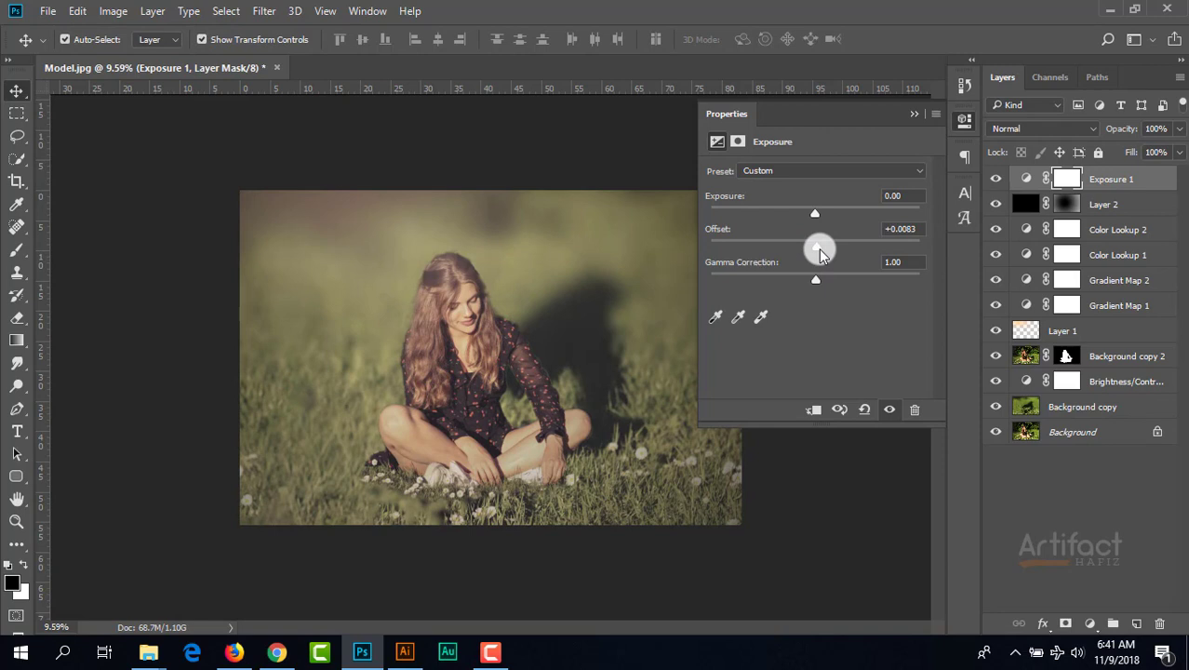
left_click(914, 112)
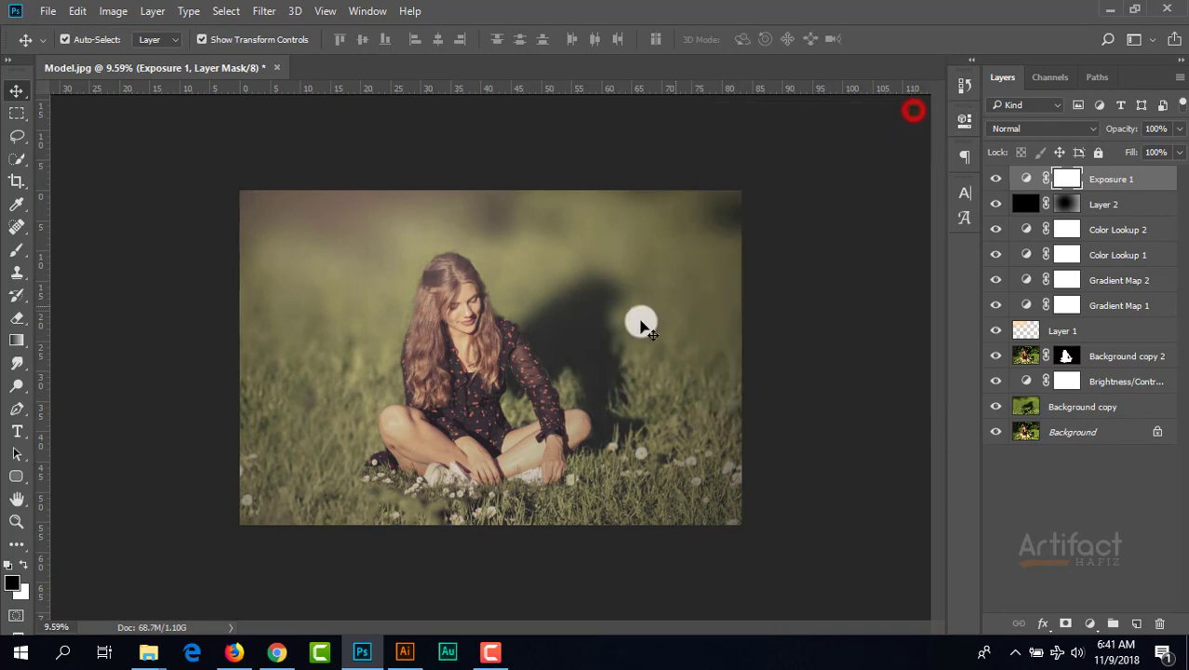
- Stamp all visible layers into a new merged layer at the top of the stack
key("ctrl+0")
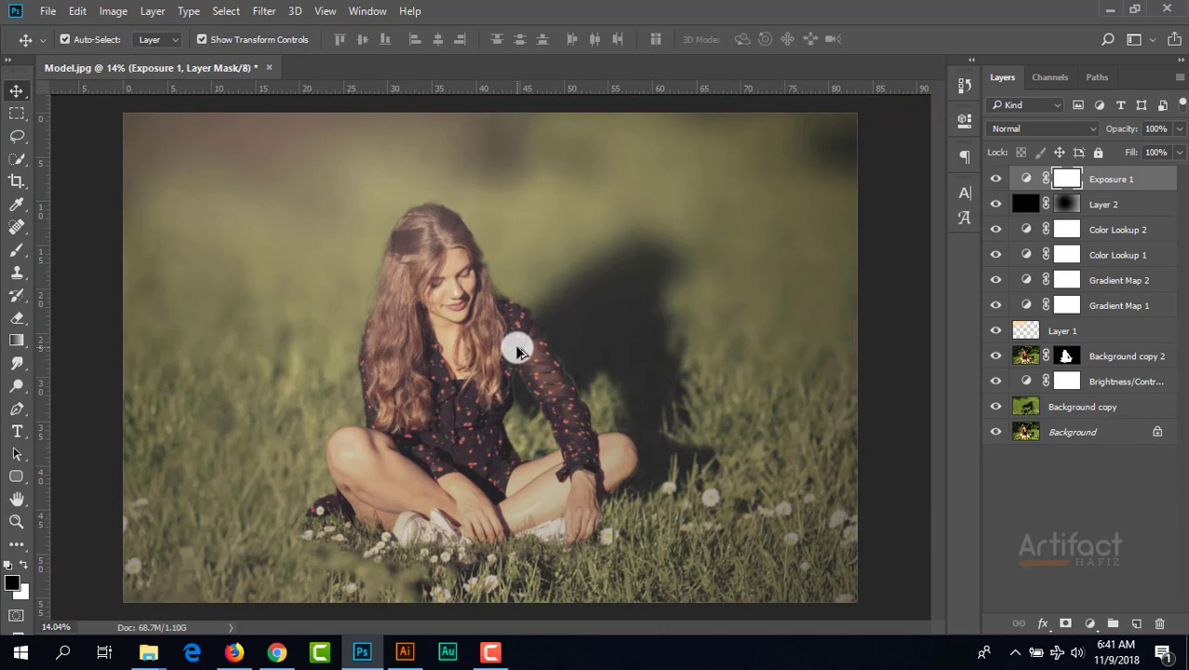
key("ctrl+alt+shift+e")
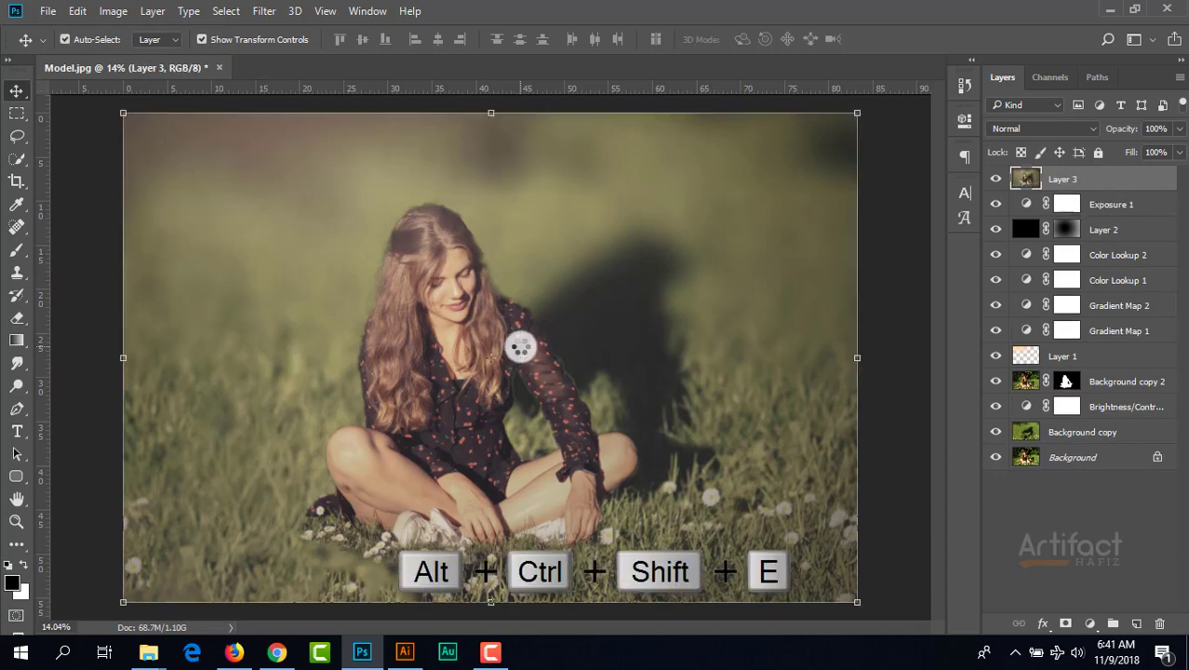
- Start the Camera Raw Filter on the merged layer and set Exposure to +0.15 and Highlights to -50
left_click(269, 13)
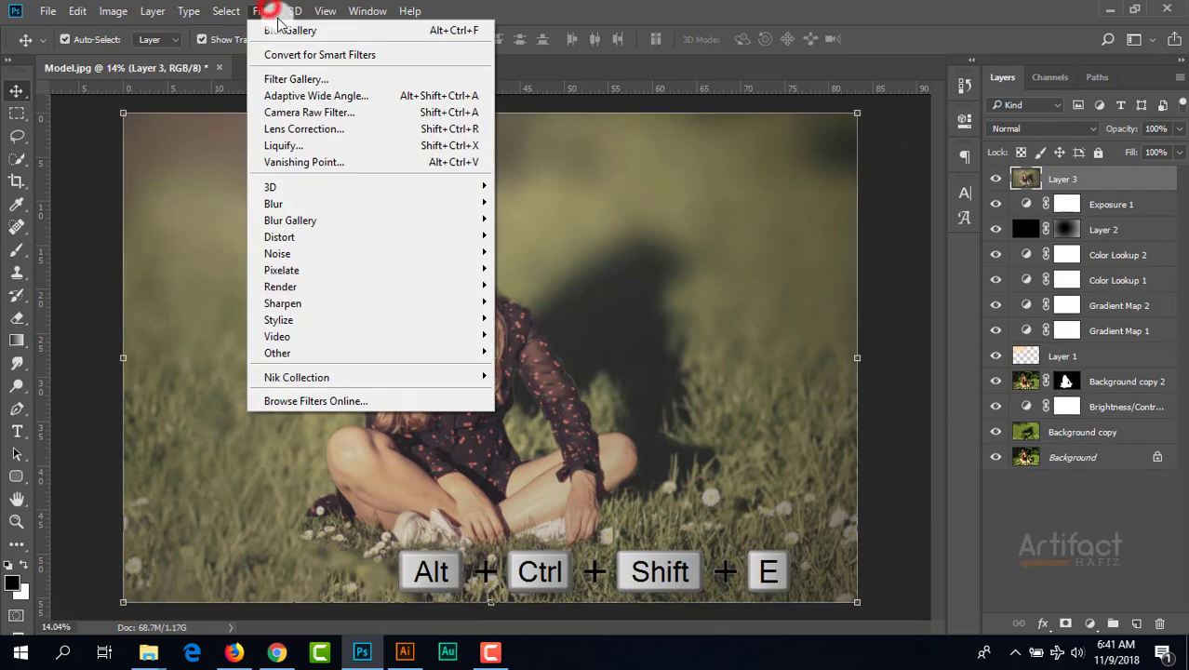
left_click(316, 117)
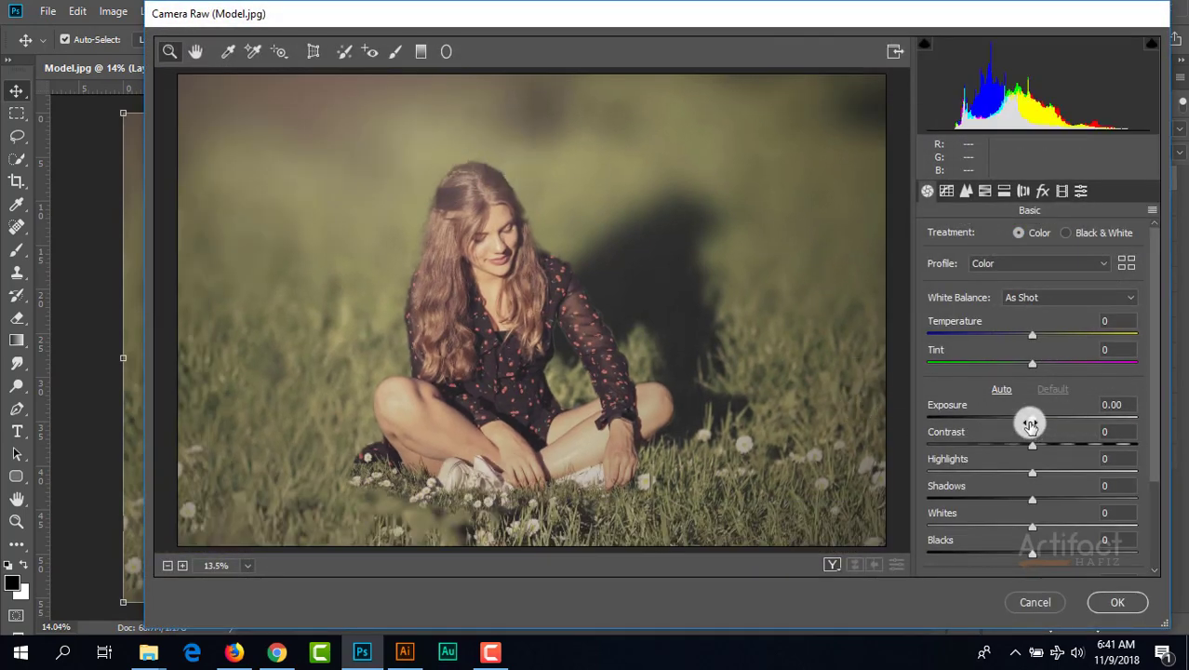
left_click_drag(1031, 424, 1034, 426)
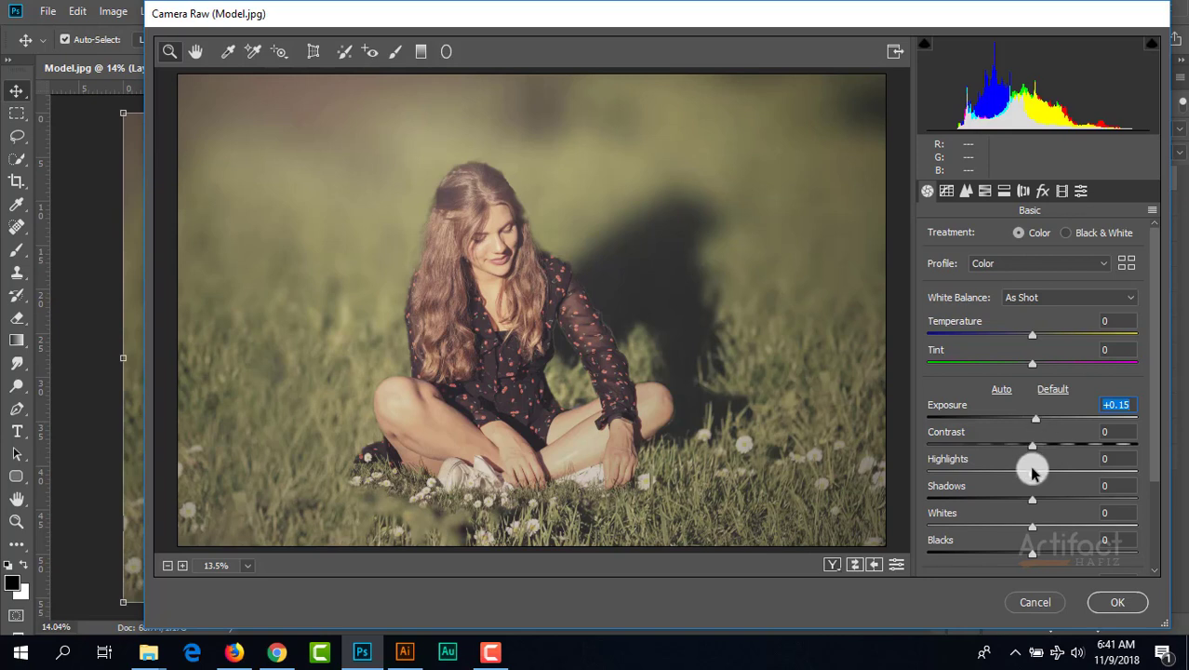
left_click_drag(1032, 473, 982, 477)
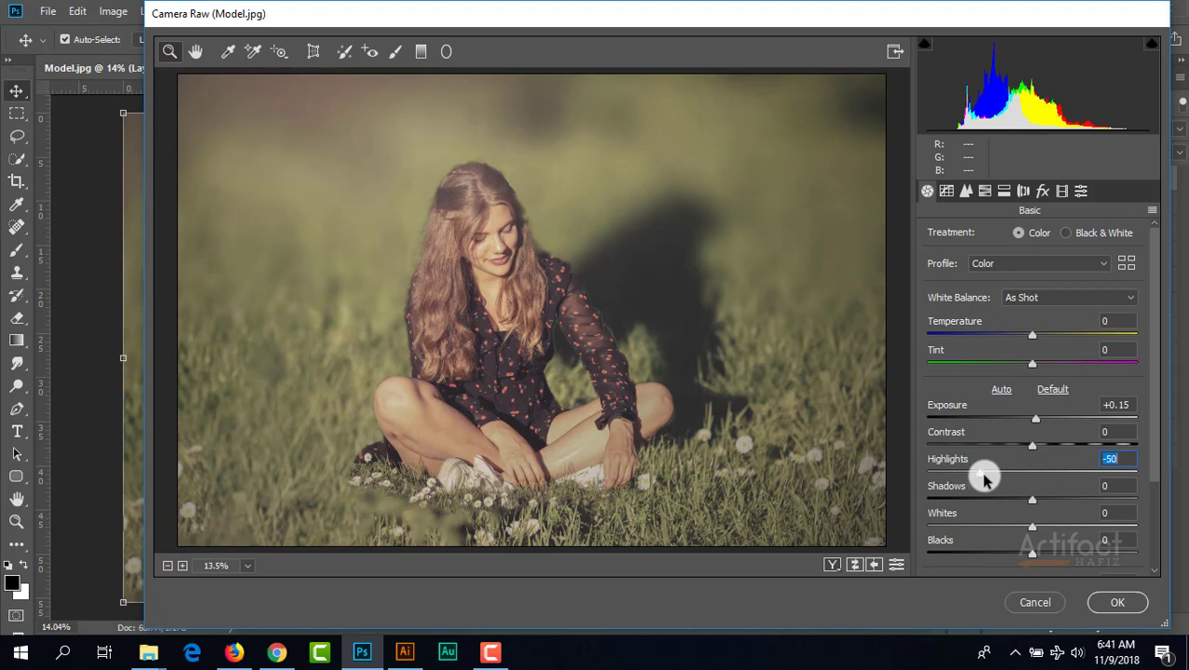
- Set Clarity to +25 and Vibrance to +3 in Camera Raw and apply the filter to the merged layer
scroll(1035, 500, "down", 4)
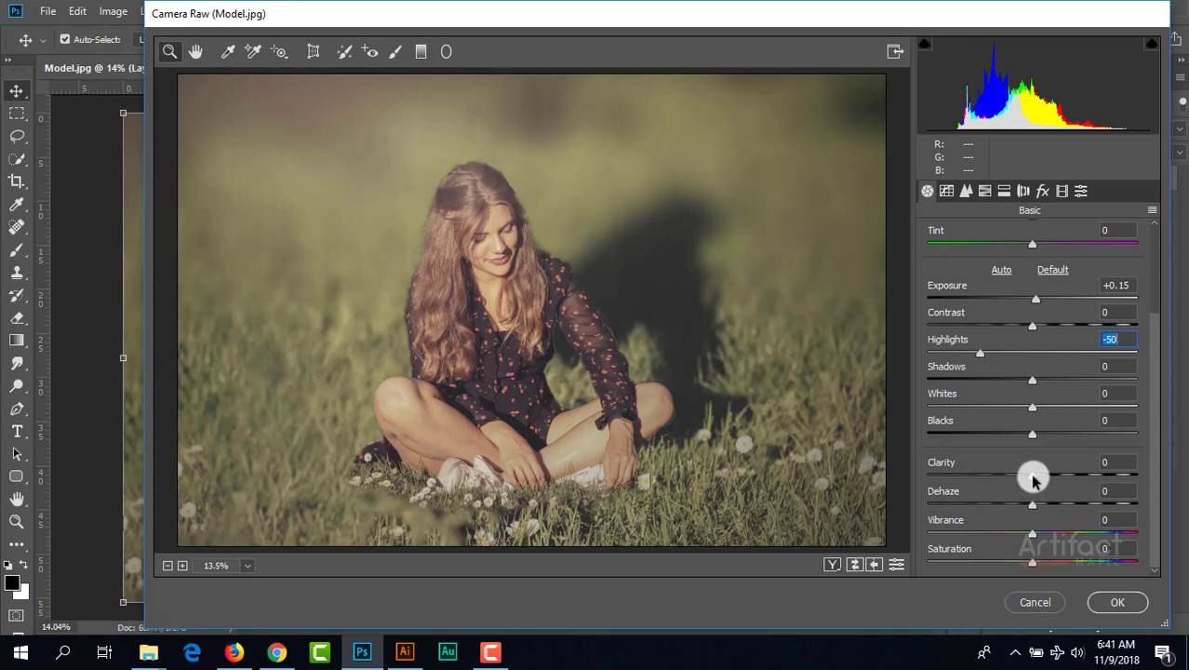
left_click_drag(1032, 478, 1059, 478)
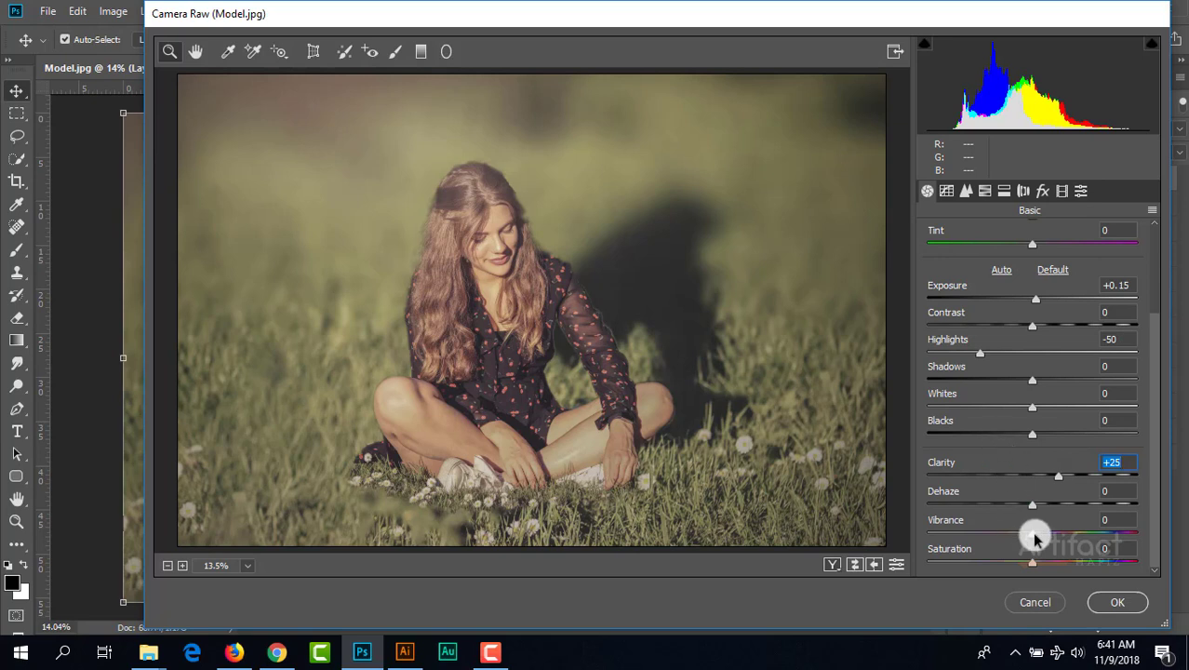
mouse_move(1034, 537)
left_mouse_down()
mouse_move(1056, 536)
mouse_move(1030, 544)
mouse_move(1038, 550)
left_mouse_up()
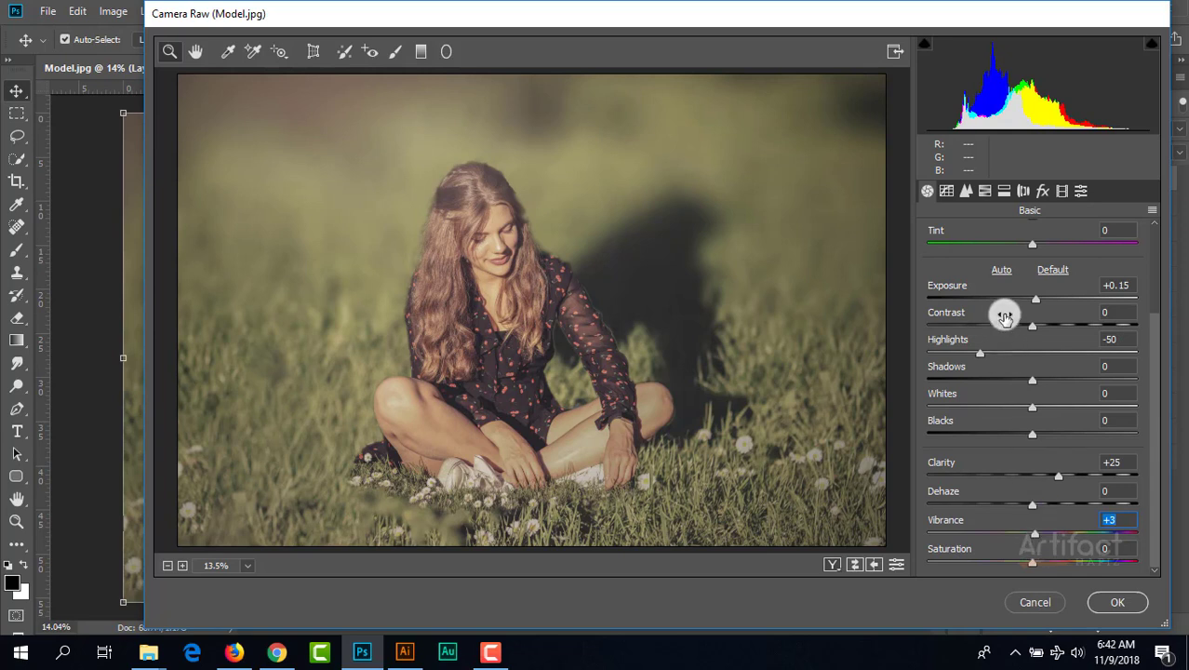
left_click(1118, 602)
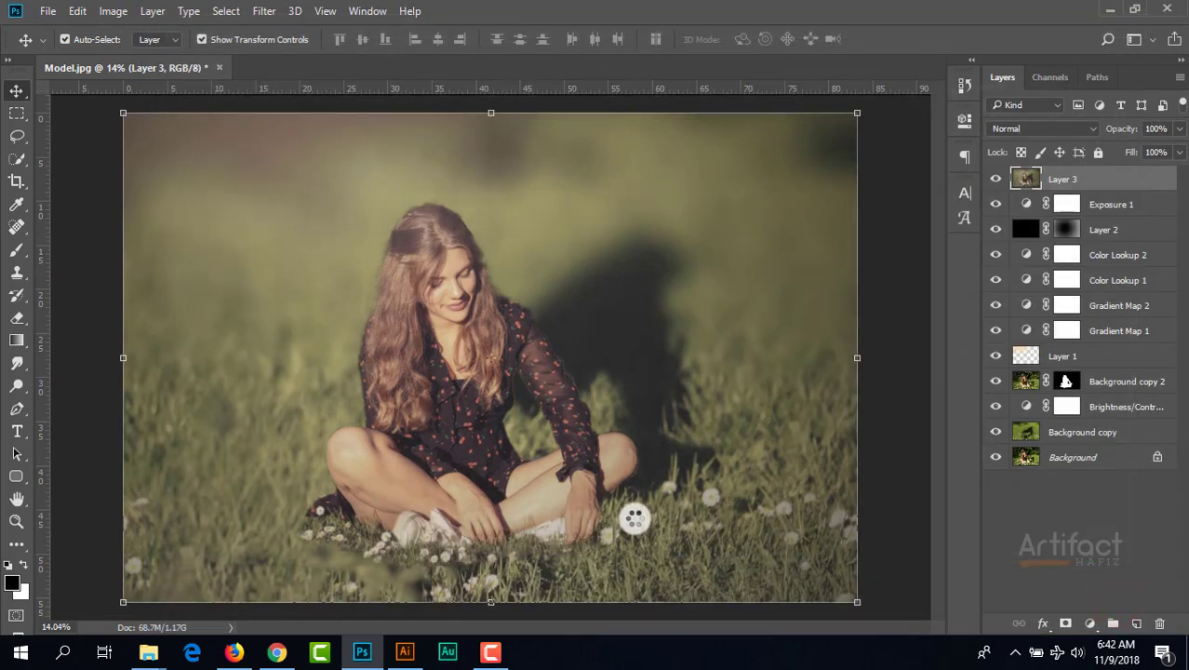
scroll(568, 467, "down", 4)
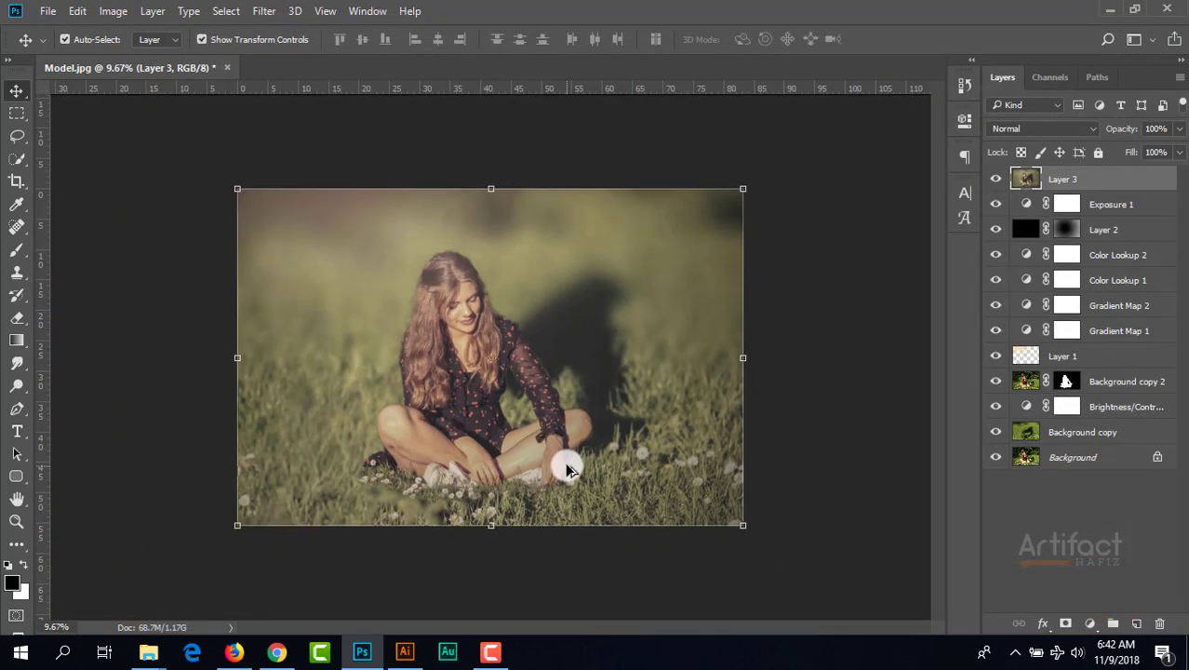
scroll(570, 468, "up", 5)
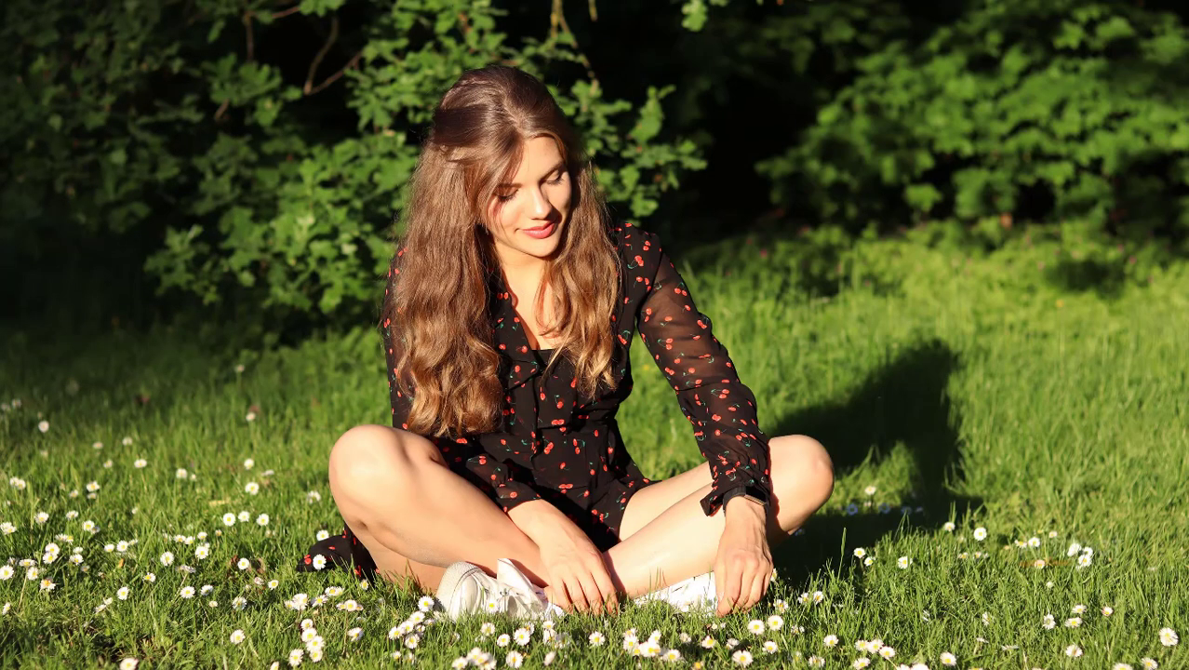